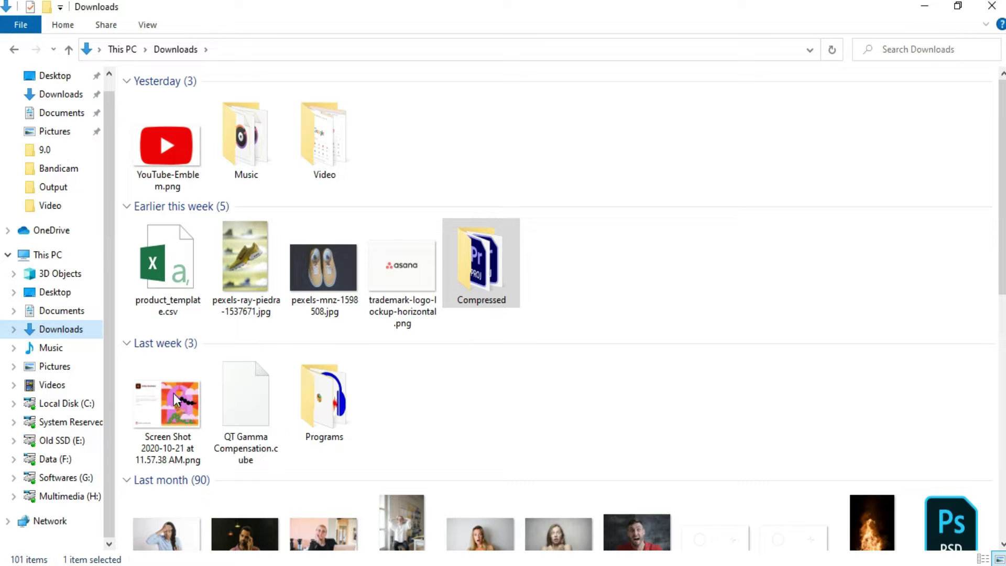
# Open the shoe photo pexels-ray-piedra-1537671.jpg in Photoshop and fit the whole image in view.
pyautogui.moveTo(263, 284); pyautogui.dragTo(397, 85)
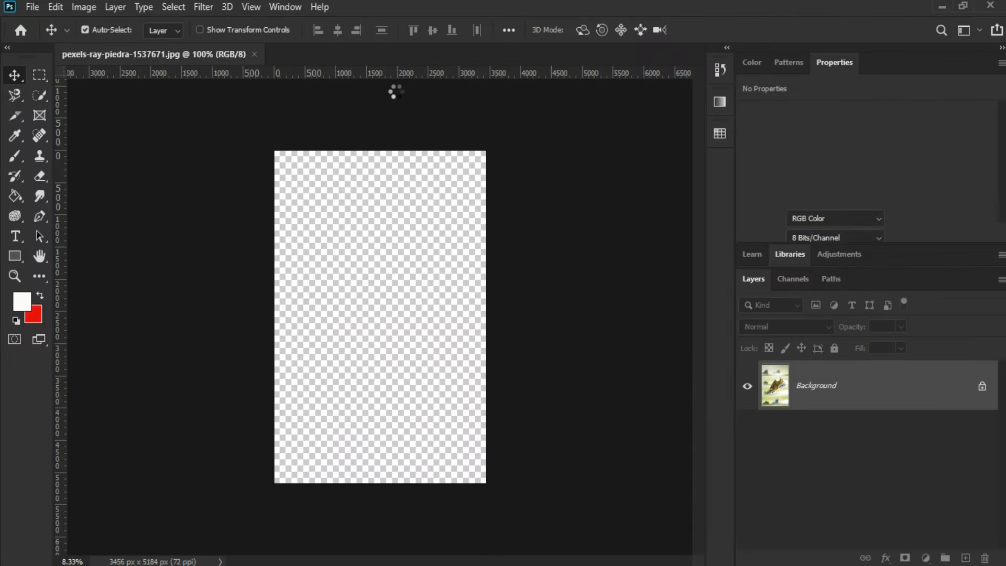
pyautogui.hotkey('ctrl', '0')
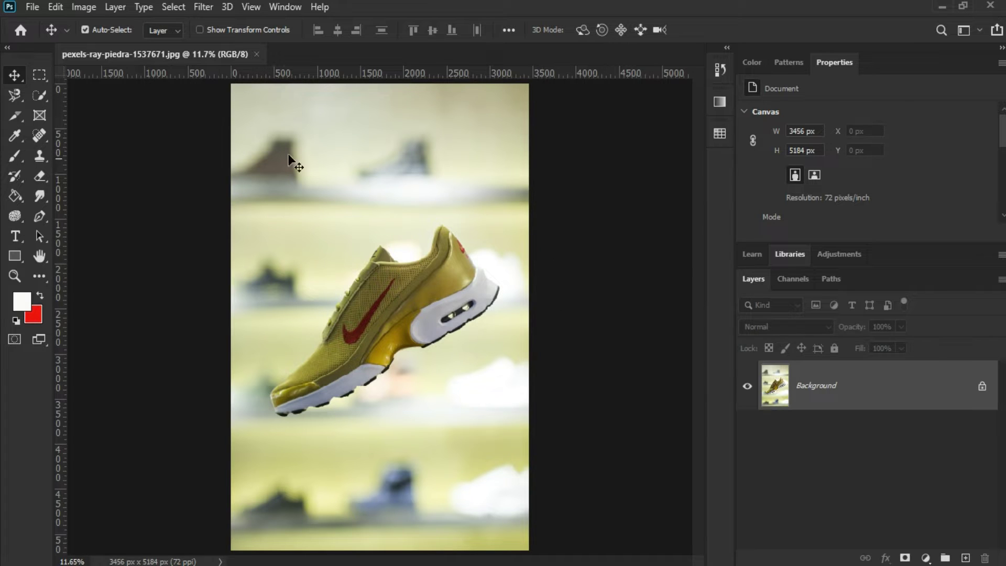
# Start a Pen tool path on the dark sole edge at the heel and trace around the white midsole's rear corner.
pyautogui.click(36, 215)
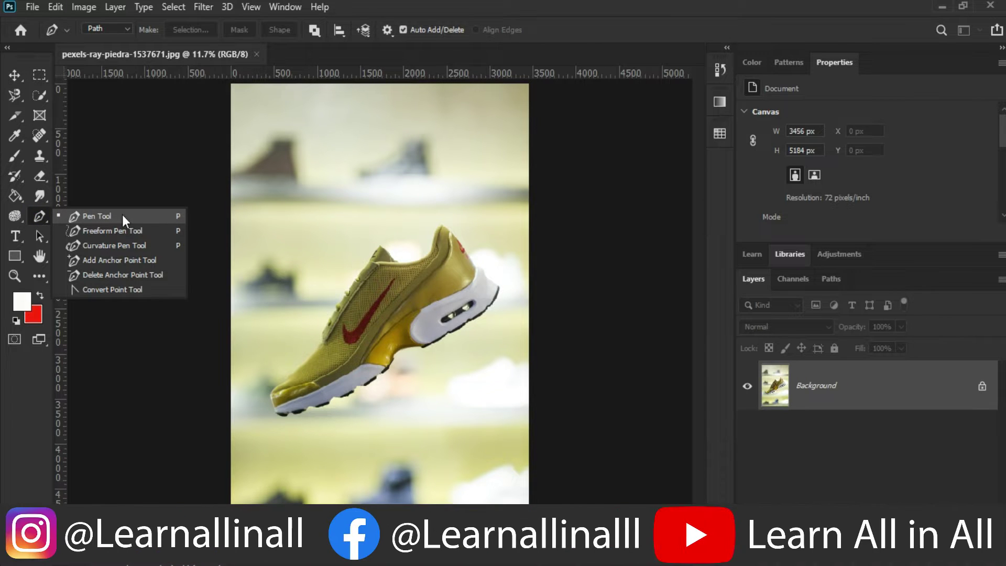
pyautogui.click(102, 216)
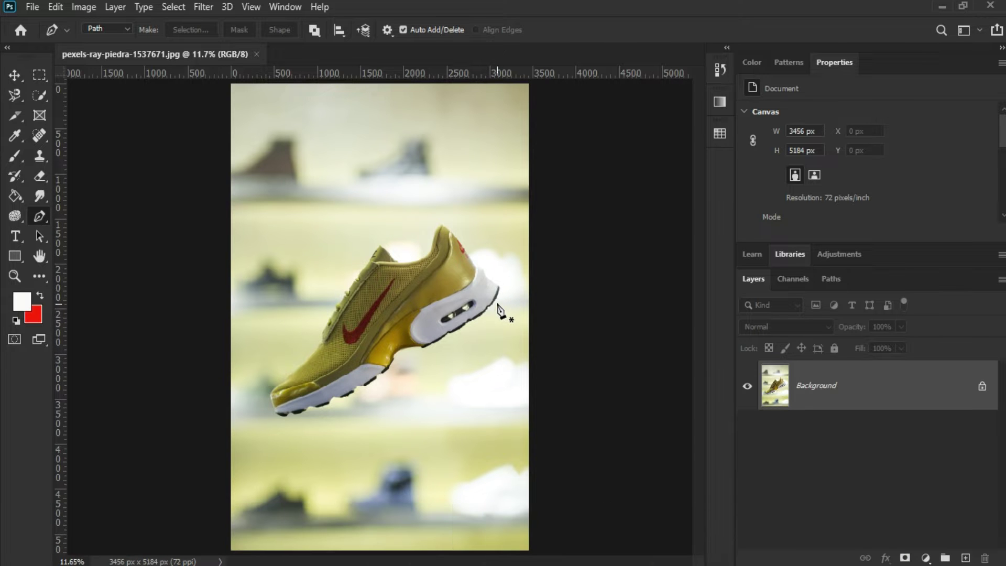
pyautogui.scroll(3, 505, 290)
pyautogui.scroll(4, 500, 302)
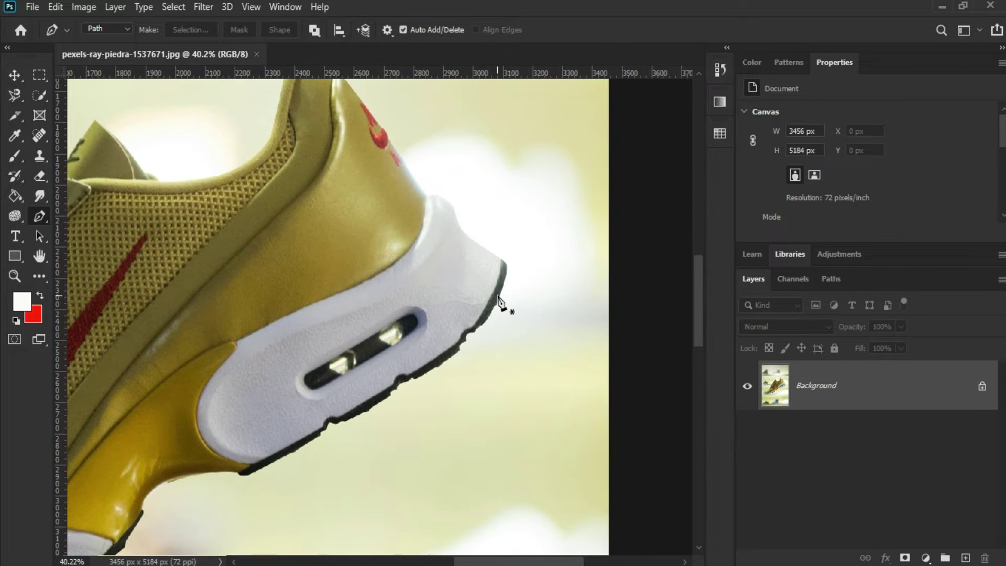
pyautogui.scroll(1, 500, 302)
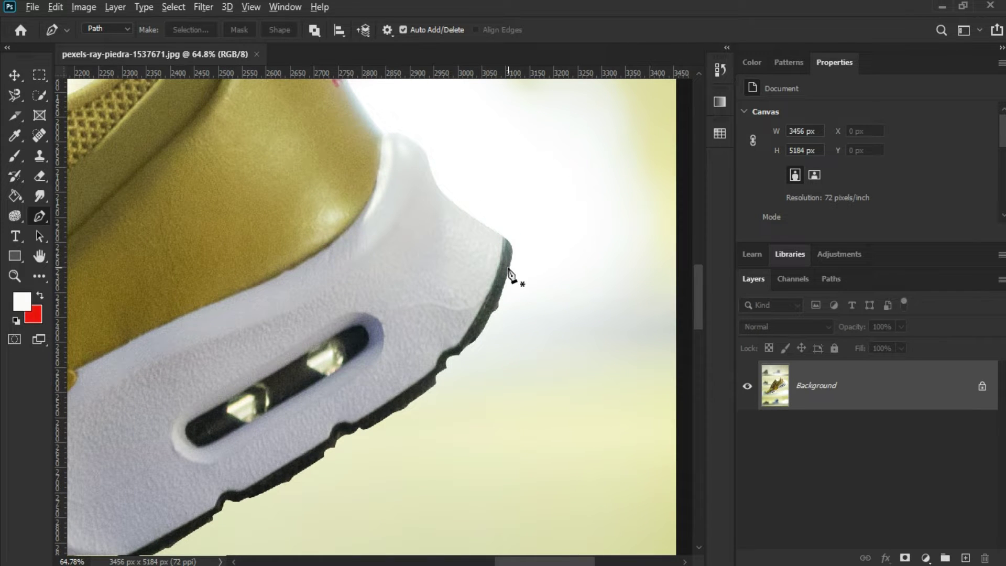
pyautogui.scroll(2, 513, 269)
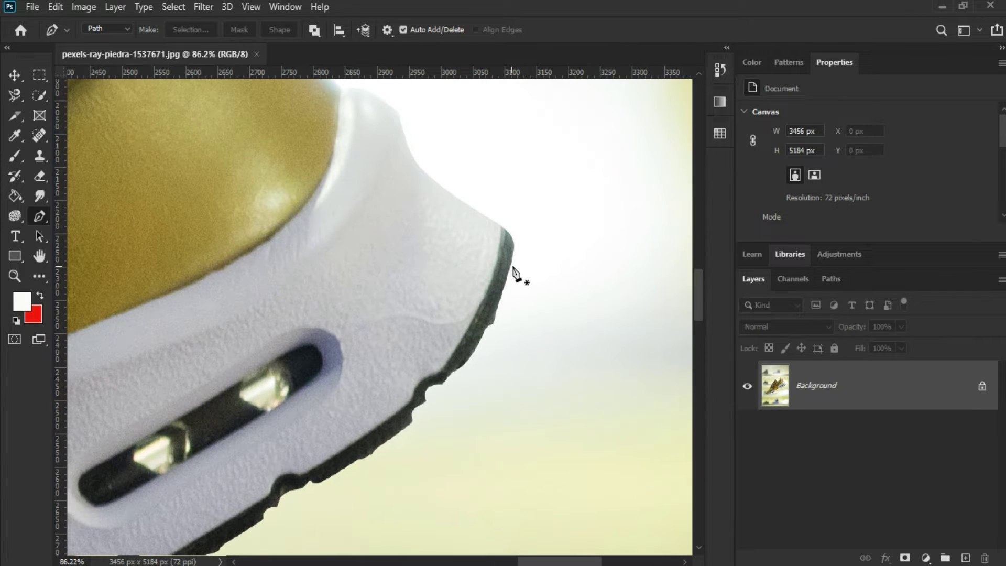
pyautogui.click(500, 296)
pyautogui.moveTo(512, 256); pyautogui.dragTo(515, 242)
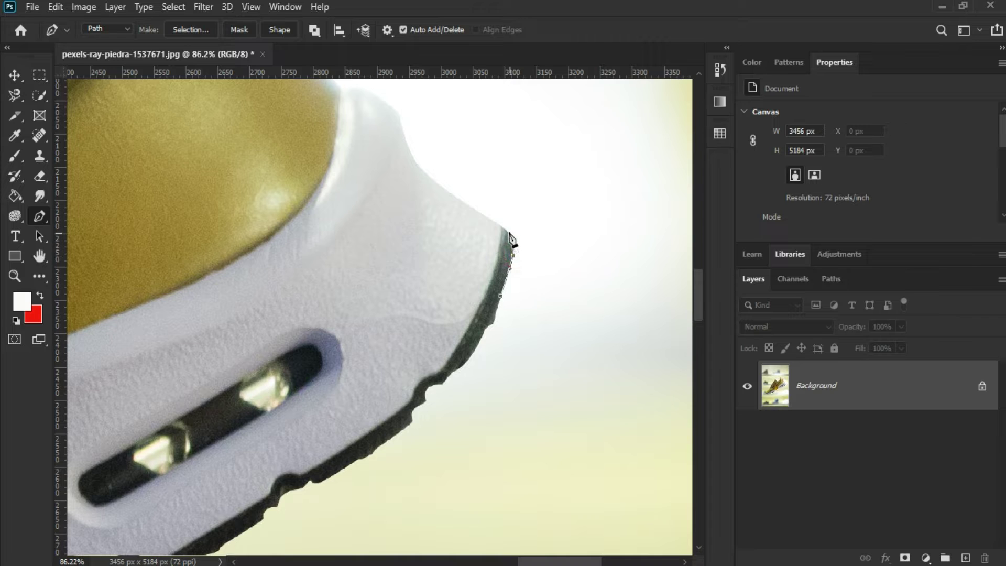
pyautogui.moveTo(507, 230); pyautogui.dragTo(495, 222)
pyautogui.keyDown('alt'); pyautogui.click(508, 229); pyautogui.keyUp('alt')
pyautogui.moveTo(408, 147); pyautogui.dragTo(446, 201)
pyautogui.moveTo(394, 106); pyautogui.dragTo(386, 102)
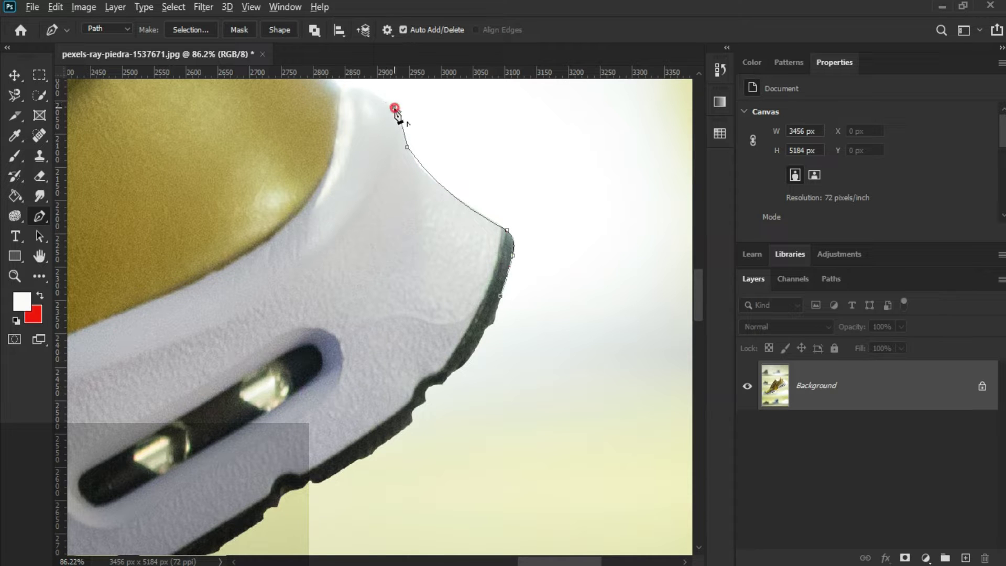
# Continue the path over the rounded top of the white heel piece to where the gold upper begins.
pyautogui.scroll(-4, 398, 112)
pyautogui.scroll(3, 384, 173)
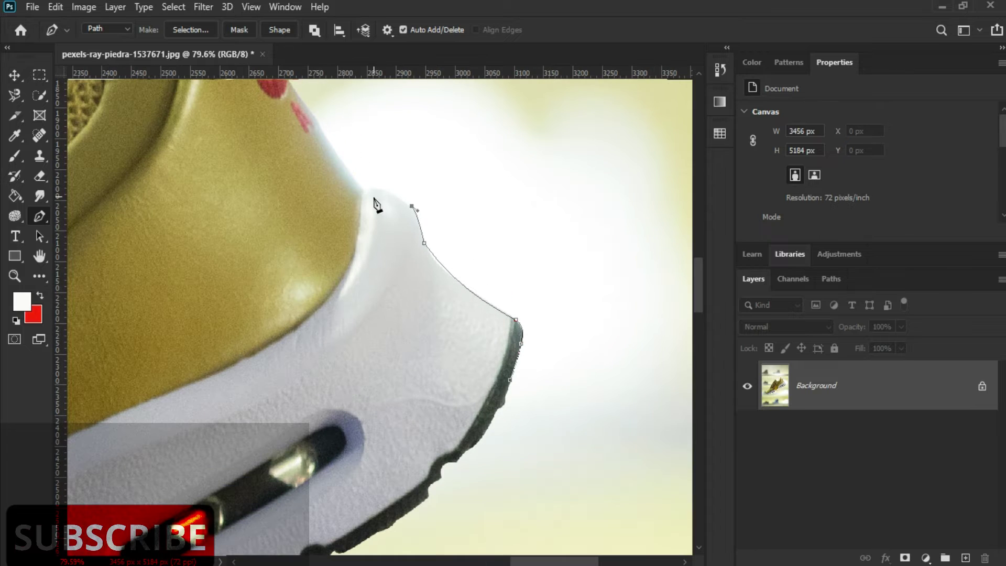
pyautogui.moveTo(372, 187); pyautogui.dragTo(360, 189)
pyautogui.keyDown('alt'); pyautogui.click(373, 188); pyautogui.keyUp('alt')
pyautogui.scroll(2, 356, 180)
pyautogui.moveTo(356, 178); pyautogui.dragTo(349, 166)
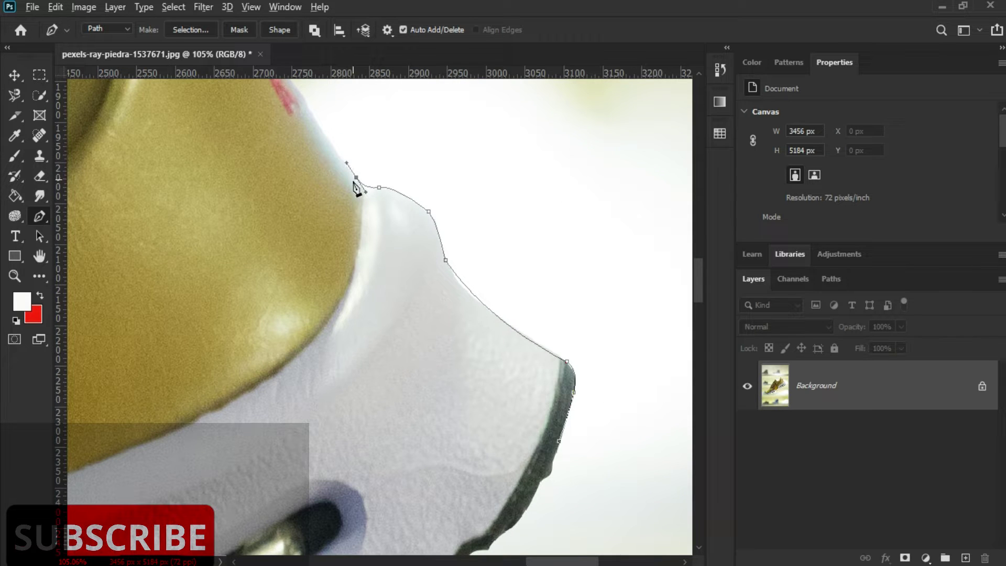
pyautogui.keyDown('alt'); pyautogui.click(356, 178); pyautogui.keyUp('alt')
# Trace the back edge of the gold heel past the red logo up to near the collar, refining its curve.
pyautogui.scroll(-3, 363, 191)
pyautogui.hscroll(-10, 366, 196)
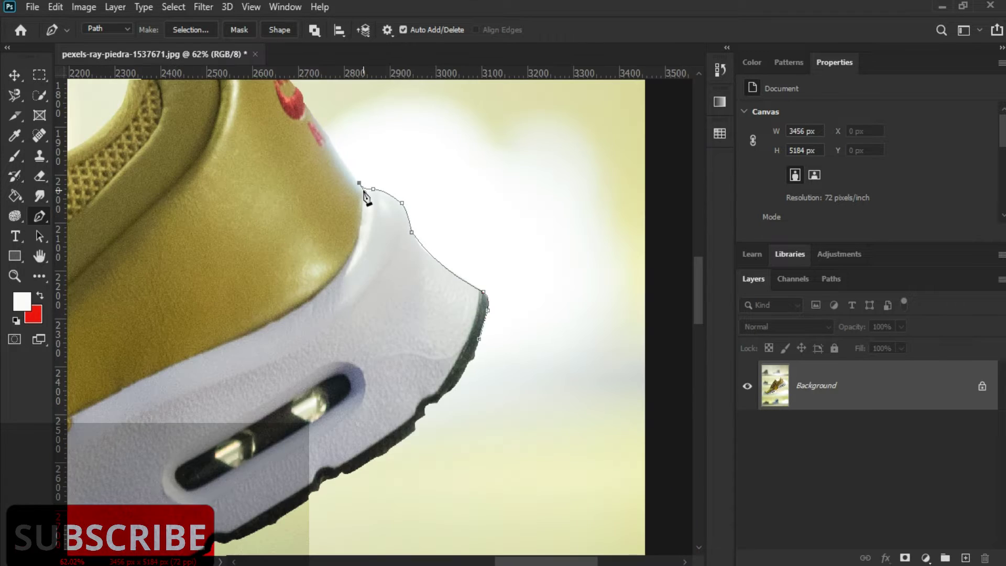
pyautogui.scroll(-3, 366, 197)
pyautogui.scroll(3, 364, 198)
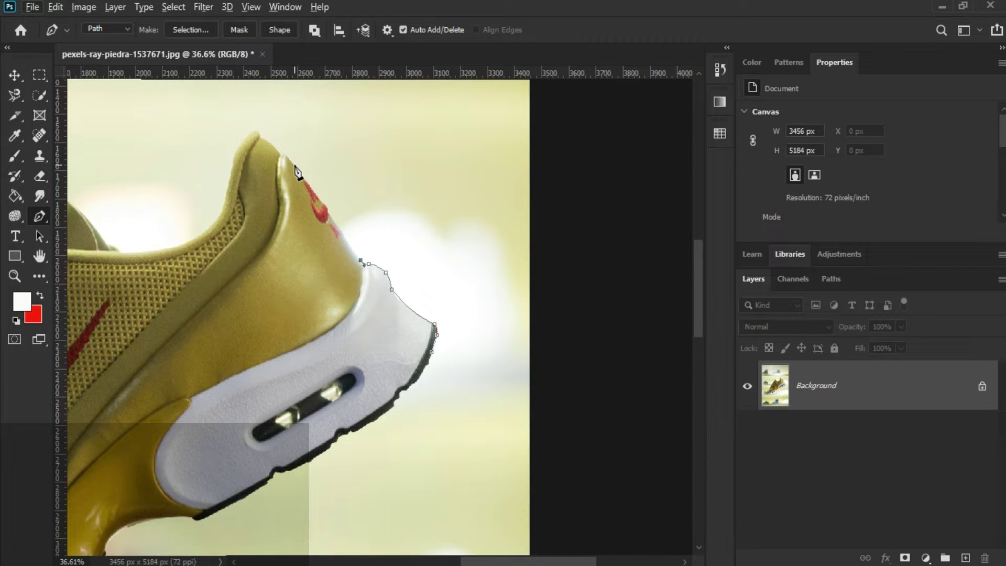
pyautogui.click(291, 160)
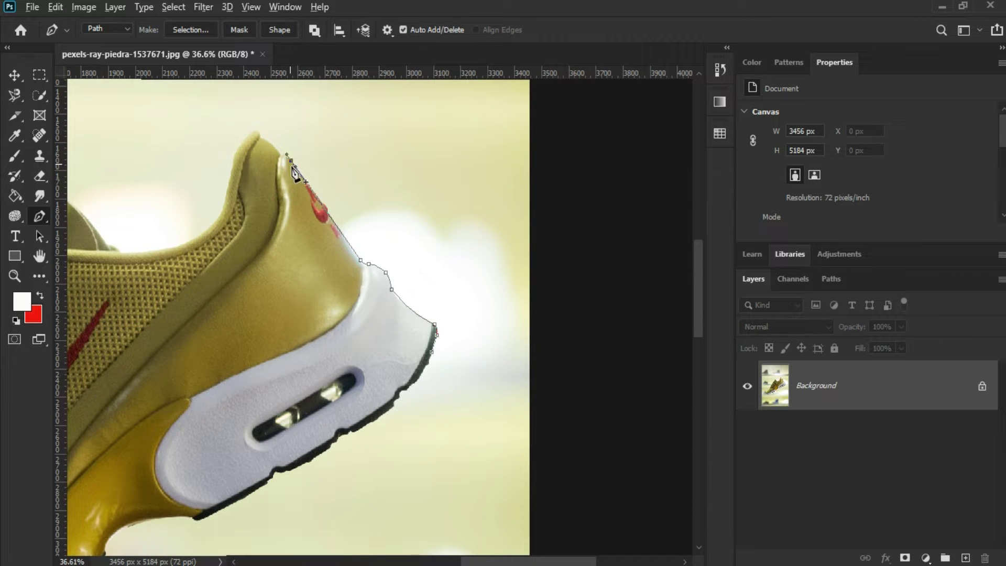
pyautogui.scroll(2, 287, 157)
pyautogui.hotkey('ctrl', 'z')
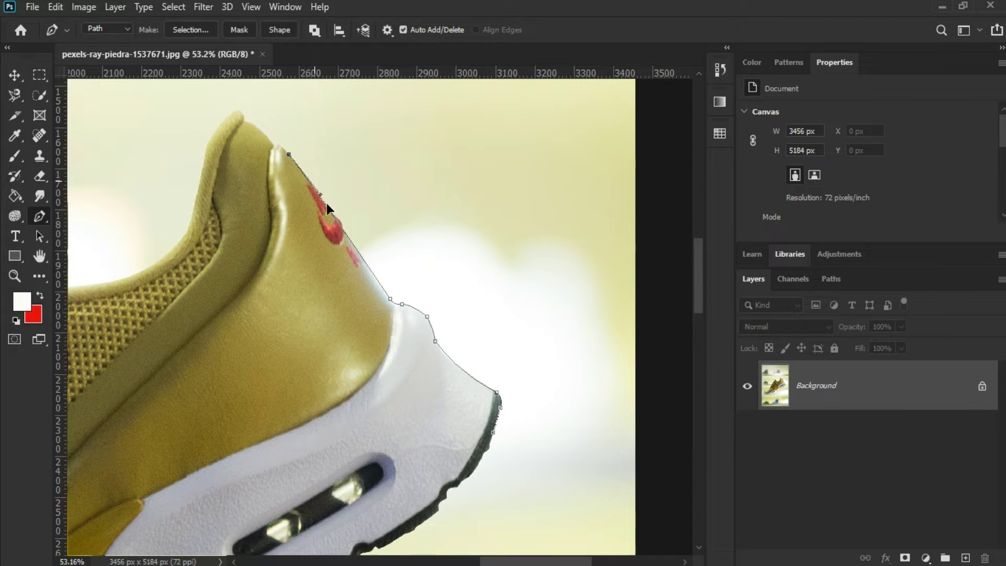
pyautogui.moveTo(373, 269); pyautogui.dragTo(356, 235)
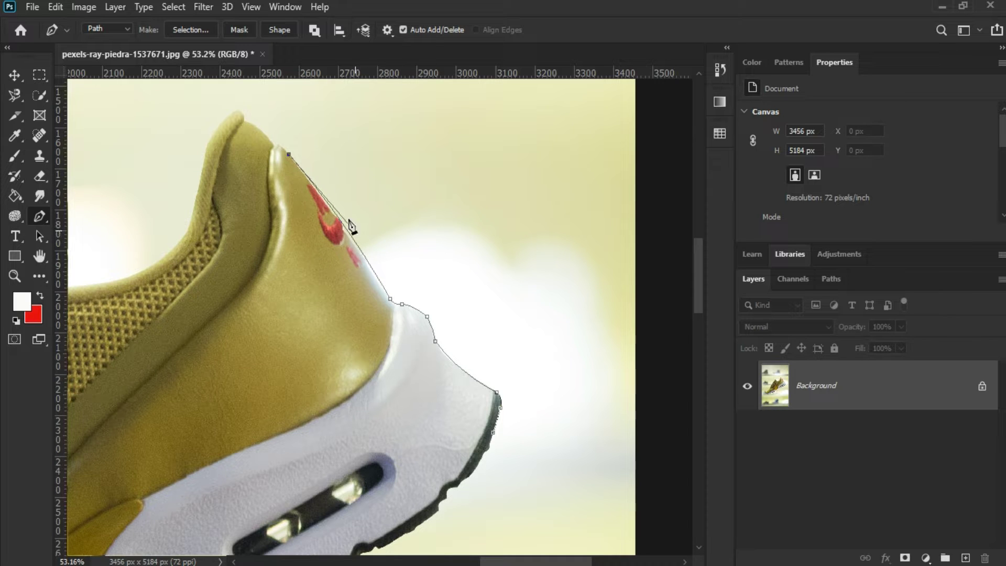
# Trace the path over the light heel seam and along the sloping back edge toward the collar's peak.
pyautogui.scroll(4, 269, 151)
pyautogui.scroll(1, 267, 150)
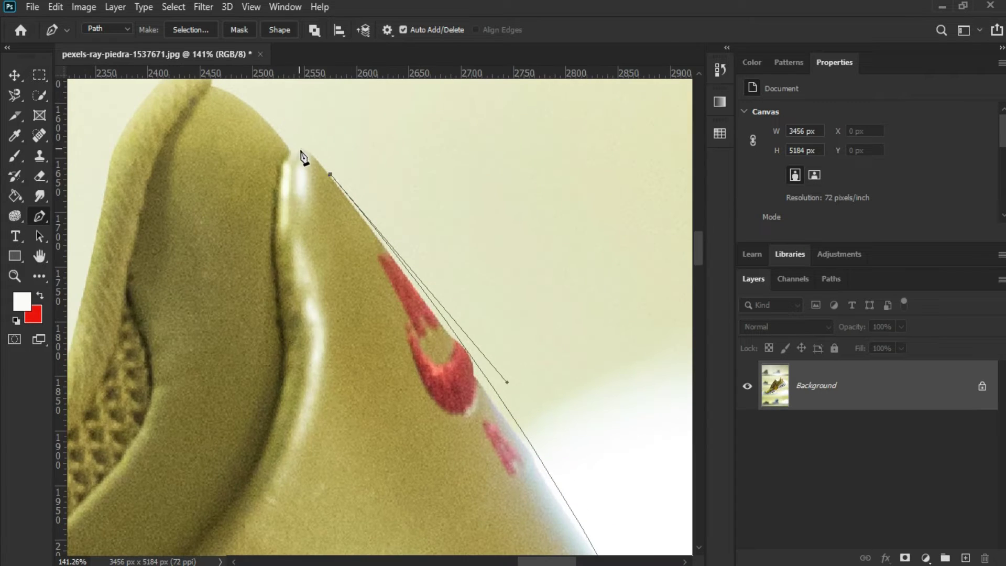
pyautogui.moveTo(298, 150); pyautogui.dragTo(288, 154)
pyautogui.keyDown('alt'); pyautogui.click(297, 149); pyautogui.keyUp('alt')
pyautogui.moveTo(273, 124); pyautogui.dragTo(271, 123)
pyautogui.keyDown('alt'); pyautogui.click(279, 135); pyautogui.keyUp('alt')
pyautogui.click(218, 88)
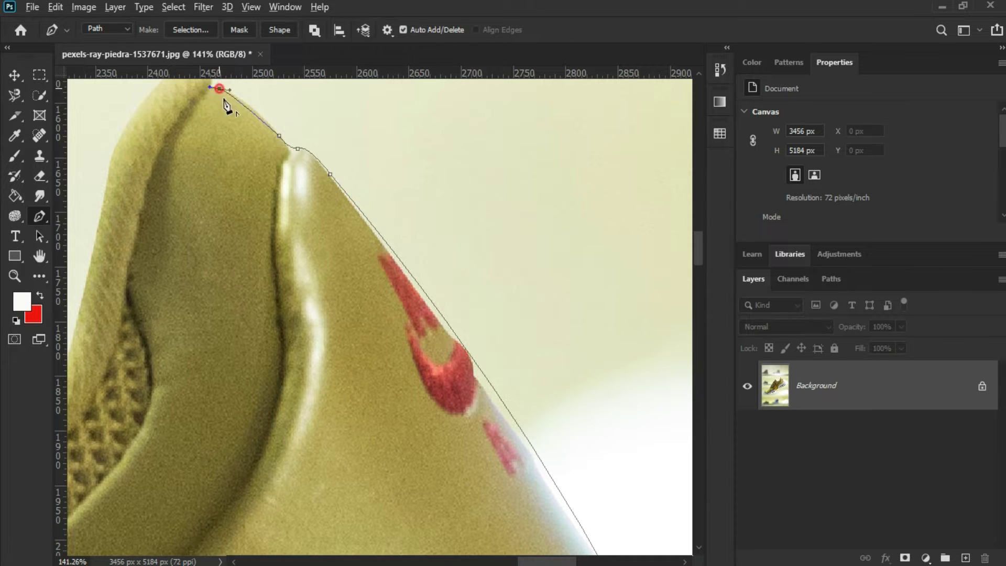
# Trace around the collar's peak and down the curved ankle opening to the base of the tongue.
pyautogui.scroll(-4, 233, 113)
pyautogui.scroll(4, 212, 126)
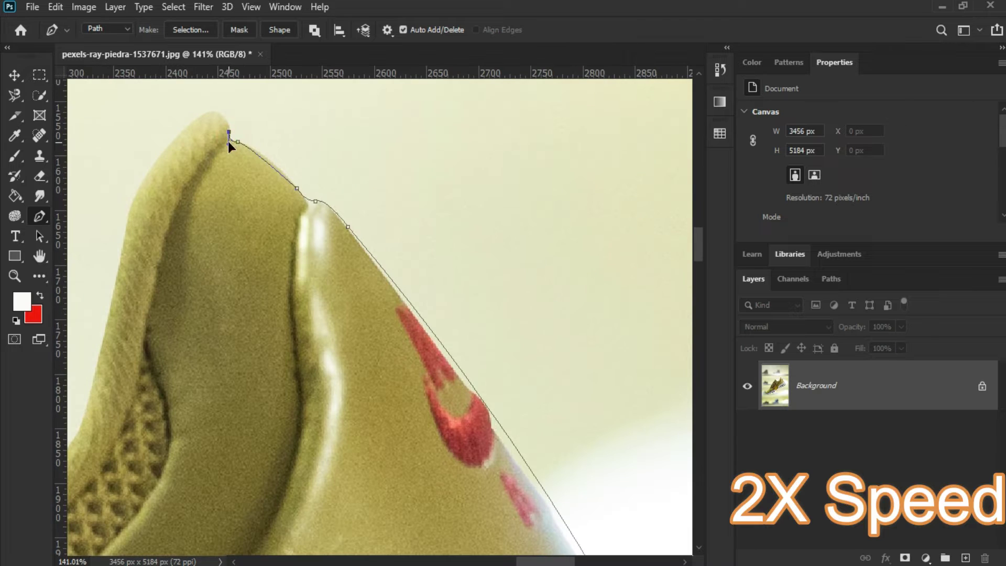
pyautogui.moveTo(128, 208); pyautogui.dragTo(137, 174)
pyautogui.hscroll(-5, 474, 550)
pyautogui.moveTo(570, 419); pyautogui.dragTo(555, 441)
pyautogui.keyDown('alt'); pyautogui.click(570, 420); pyautogui.keyUp('alt')
pyautogui.scroll(-5, 547, 444)
pyautogui.scroll(2, 325, 410)
pyautogui.moveTo(310, 419); pyautogui.dragTo(549, 425)
pyautogui.click(281, 407)
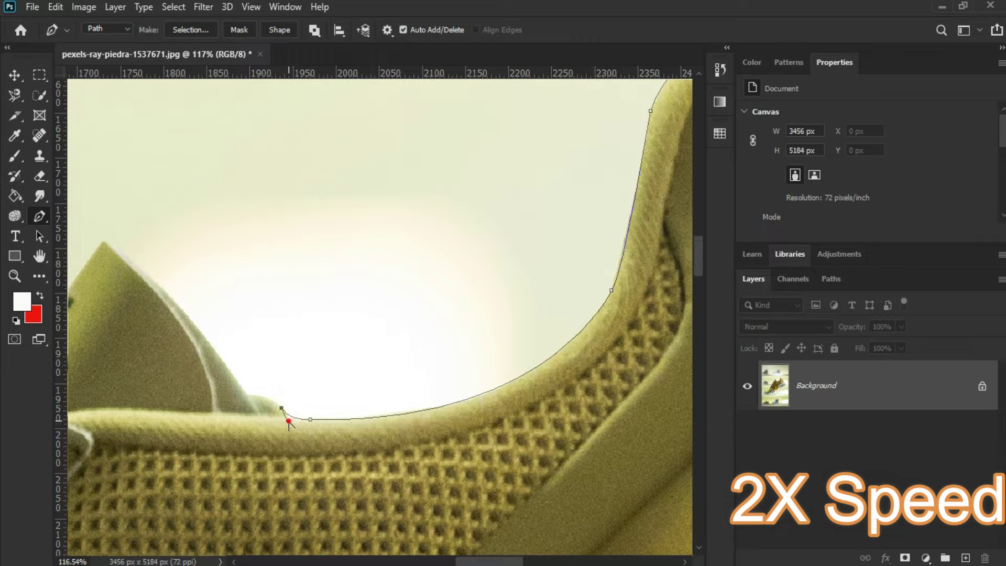
# Trace the path up the tongue's rear edge, around its pointed tip and down its front edge.
pyautogui.moveTo(248, 393); pyautogui.dragTo(228, 396)
pyautogui.click(156, 280)
pyautogui.moveTo(112, 244); pyautogui.dragTo(92, 259)
pyautogui.keyDown('alt'); pyautogui.click(97, 249); pyautogui.keyUp('alt')
pyautogui.moveTo(476, 561); pyautogui.dragTo(446, 561)
pyautogui.scroll(2, 341, 307)
pyautogui.click(358, 284)
pyautogui.click(279, 406)
pyautogui.click(272, 419)
pyautogui.click(227, 493)
# Extend the path down the lace panel and closely around the uppermost protruding lace loop.
pyautogui.scroll(-3, 227, 493)
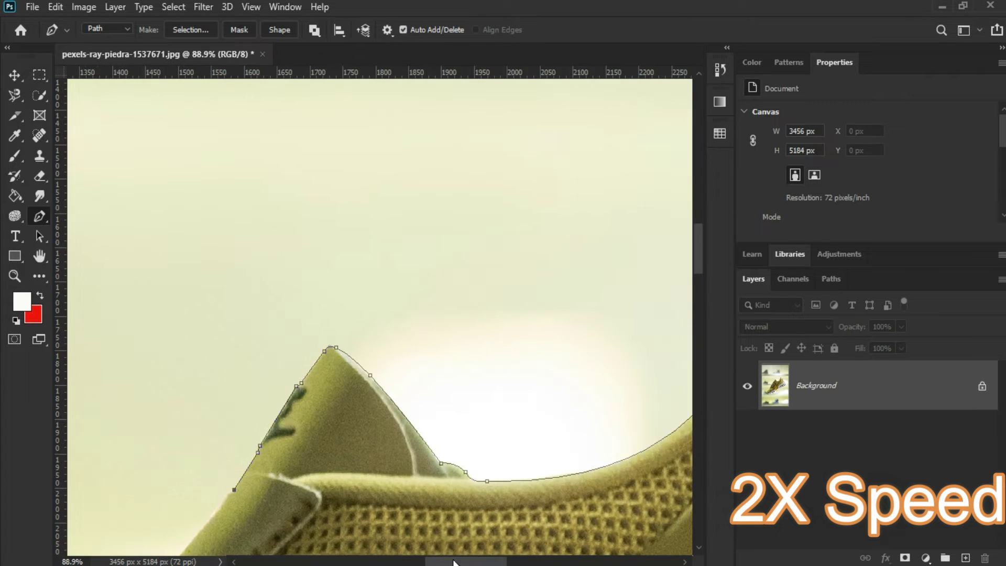
pyautogui.moveTo(454, 561); pyautogui.dragTo(420, 561)
pyautogui.scroll(-2, 479, 479)
pyautogui.click(436, 375)
pyautogui.click(430, 380)
pyautogui.click(425, 383)
pyautogui.click(420, 386)
pyautogui.click(419, 400)
pyautogui.click(415, 409)
pyautogui.click(410, 410)
pyautogui.moveTo(401, 425); pyautogui.dragTo(377, 422)
pyautogui.keyDown('alt'); pyautogui.click(399, 433); pyautogui.keyUp('alt')
pyautogui.click(394, 433)
# Trace along the lace panel edge and around the second lace loop from the top.
pyautogui.moveTo(366, 480); pyautogui.dragTo(362, 486)
pyautogui.keyDown('alt'); pyautogui.click(367, 480); pyautogui.keyUp('alt')
pyautogui.scroll(-3, 367, 481)
pyautogui.scroll(5, 367, 431)
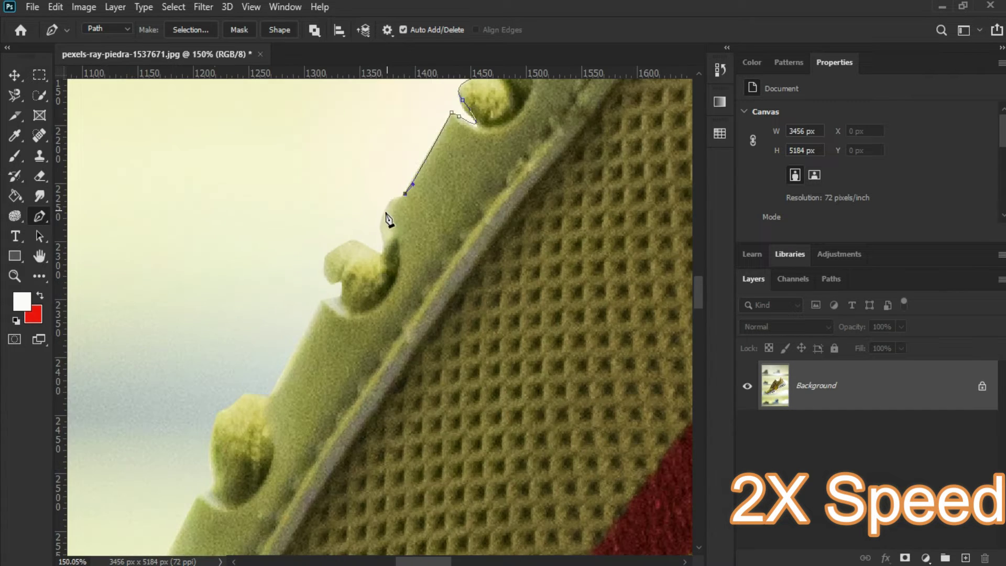
pyautogui.click(368, 246)
pyautogui.click(342, 243)
pyautogui.click(325, 257)
pyautogui.moveTo(341, 288); pyautogui.dragTo(342, 299)
pyautogui.click(328, 296)
pyautogui.click(319, 301)
# Continue the path down the panel edge and around the third lace loop.
pyautogui.click(272, 390)
pyautogui.click(253, 392)
pyautogui.moveTo(232, 401); pyautogui.dragTo(224, 414)
pyautogui.click(220, 413)
pyautogui.moveTo(212, 468); pyautogui.dragTo(215, 494)
pyautogui.moveTo(429, 560); pyautogui.dragTo(410, 561)
pyautogui.scroll(1, 423, 478)
pyautogui.moveTo(414, 499); pyautogui.dragTo(379, 468)
# Trace past the lowest lace loop and around the lower end of the lace panel to the mesh upper.
pyautogui.scroll(-3, 454, 338)
pyautogui.keyDown('alt'); pyautogui.click(407, 465); pyautogui.keyUp('alt')
pyautogui.scroll(3, 402, 479)
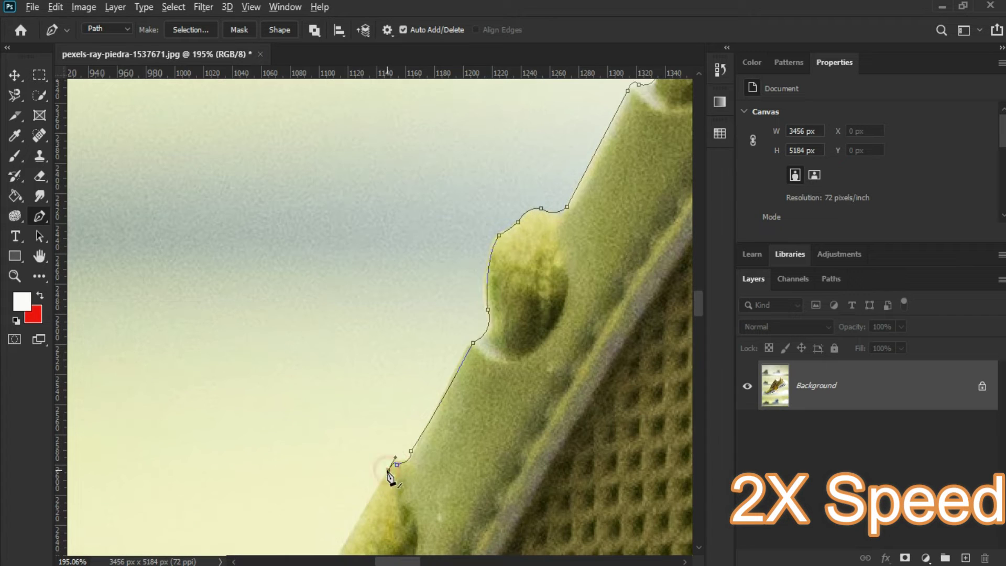
pyautogui.scroll(-6, 387, 470)
pyautogui.click(354, 458)
pyautogui.click(352, 480)
pyautogui.click(346, 506)
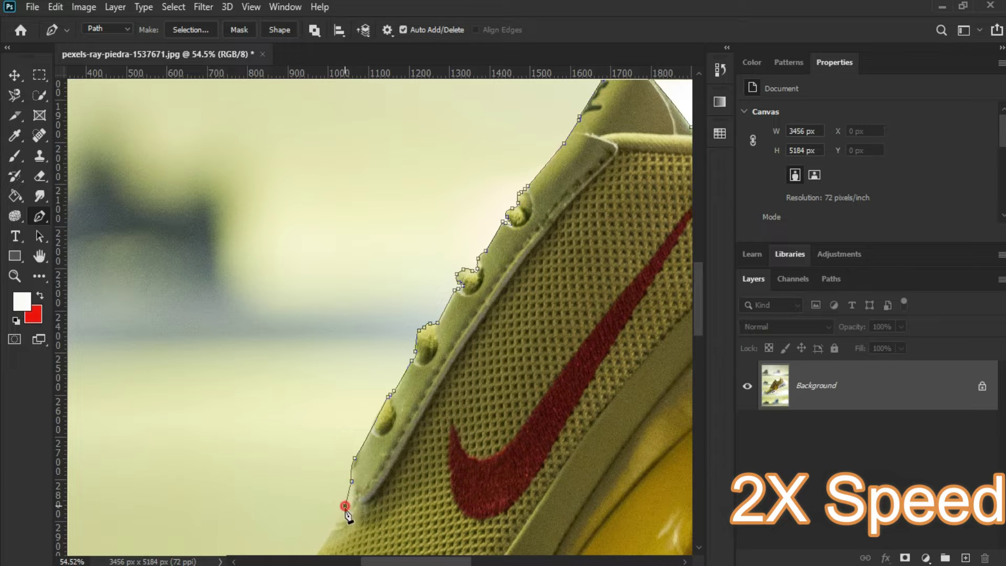
# Trace the sloping top edge of the mesh toe area down toward the toe cap.
pyautogui.scroll(-4, 344, 505)
pyautogui.scroll(8, 388, 442)
pyautogui.moveTo(341, 535); pyautogui.dragTo(331, 553)
pyautogui.moveTo(357, 518); pyautogui.dragTo(445, 377)
pyautogui.moveTo(478, 307); pyautogui.dragTo(488, 322)
# Trace around the toe tip and down the front edge of the toe cap to the white midsole.
pyautogui.scroll(-4, 494, 352)
pyautogui.click(354, 395)
pyautogui.click(335, 414)
pyautogui.click(321, 422)
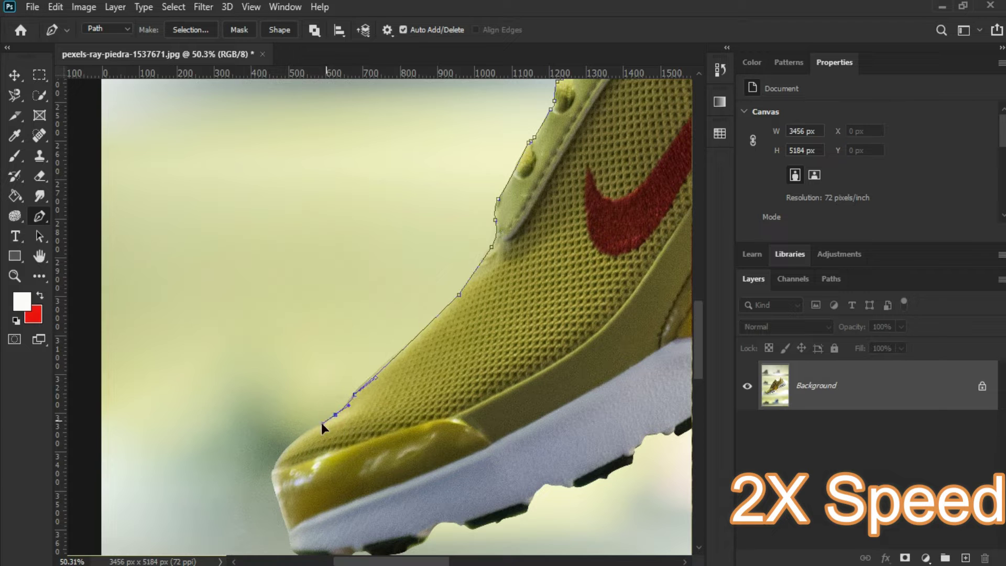
pyautogui.moveTo(276, 465); pyautogui.dragTo(280, 439)
pyautogui.click(271, 481)
pyautogui.scroll(-2, 293, 515)
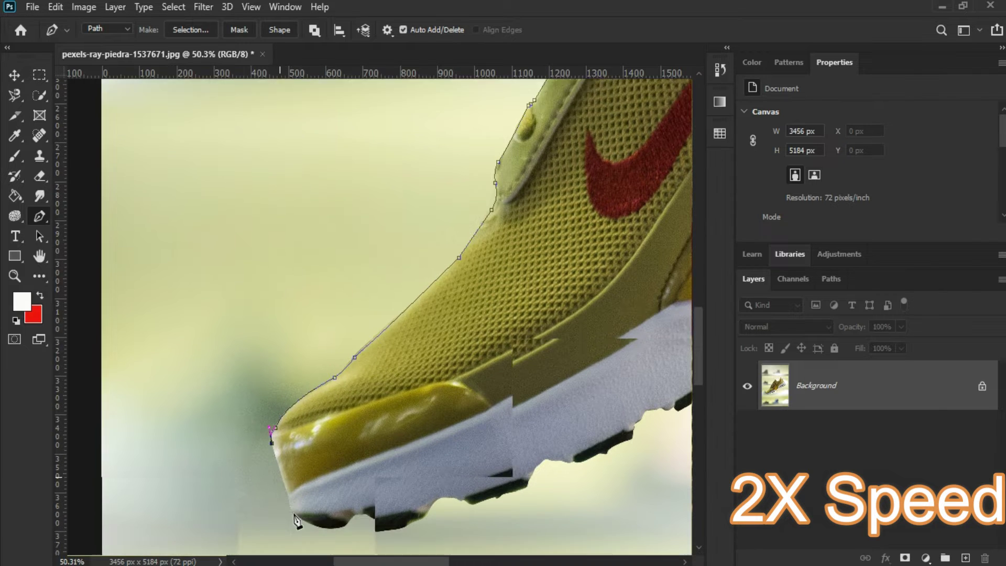
pyautogui.scroll(-3, 293, 514)
pyautogui.scroll(4, 295, 515)
pyautogui.click(274, 373)
pyautogui.moveTo(275, 377); pyautogui.dragTo(276, 381)
# Trace the underside of the first black tread lug at the toe and the small gap up to the second lug.
pyautogui.moveTo(294, 428); pyautogui.dragTo(368, 455)
pyautogui.keyDown('alt'); pyautogui.click(294, 427); pyautogui.keyUp('alt')
pyautogui.scroll(3, 401, 465)
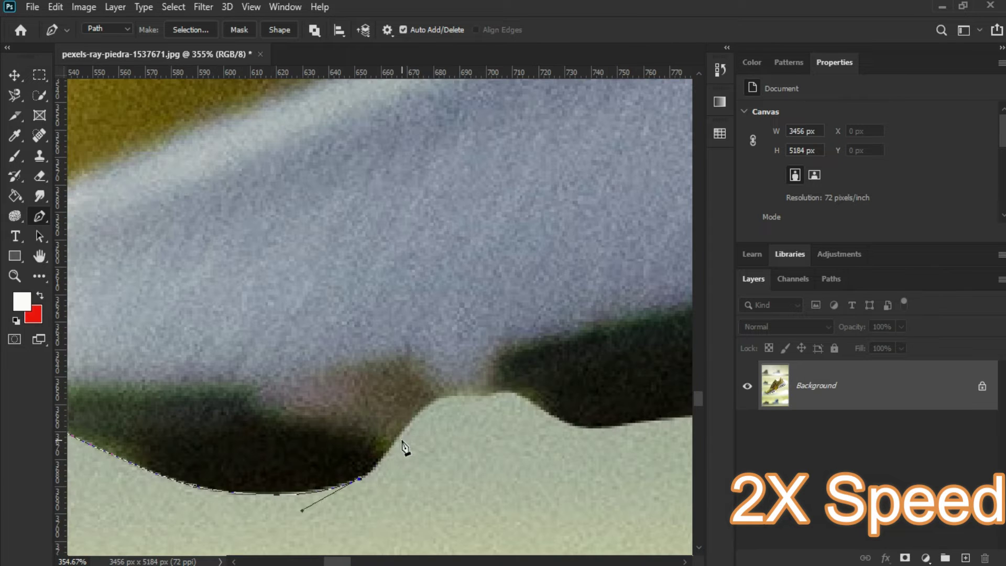
pyautogui.moveTo(512, 389); pyautogui.dragTo(526, 393)
pyautogui.keyDown('alt'); pyautogui.click(512, 390); pyautogui.keyUp('alt')
pyautogui.moveTo(569, 423); pyautogui.dragTo(634, 421)
pyautogui.keyDown('alt'); pyautogui.click(614, 426); pyautogui.keyUp('alt')
# Trace under the second tread lug and around the arched recess leading to the third lug.
pyautogui.scroll(-5, 486, 447)
pyautogui.scroll(3, 572, 442)
pyautogui.moveTo(426, 440); pyautogui.dragTo(444, 438)
pyautogui.keyDown('alt'); pyautogui.click(427, 440); pyautogui.keyUp('alt')
pyautogui.click(495, 411)
pyautogui.keyDown('alt'); pyautogui.click(570, 357); pyautogui.keyUp('alt')
pyautogui.moveTo(569, 357); pyautogui.dragTo(526, 342)
pyautogui.click(592, 364)
pyautogui.moveTo(592, 365); pyautogui.dragTo(585, 363)
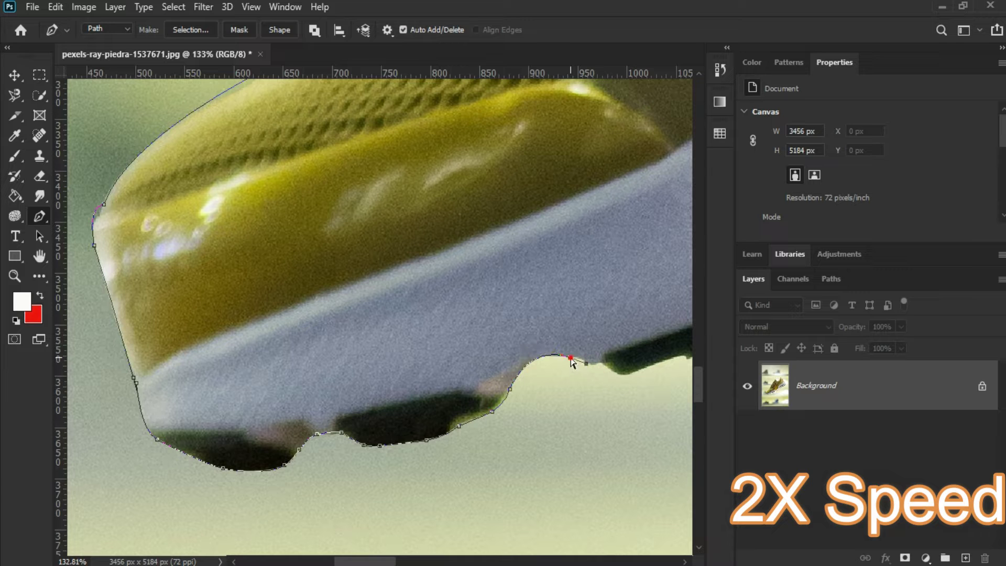
pyautogui.click(599, 363)
# Trace along the third tread lug and up through the recess behind it.
pyautogui.hotkey('ctrl', '0')
pyautogui.scroll(10, 398, 423)
pyautogui.moveTo(272, 406); pyautogui.dragTo(249, 407)
pyautogui.click(292, 397)
pyautogui.click(298, 377)
pyautogui.click(307, 360)
pyautogui.click(325, 342)
pyautogui.click(332, 329)
pyautogui.click(344, 335)
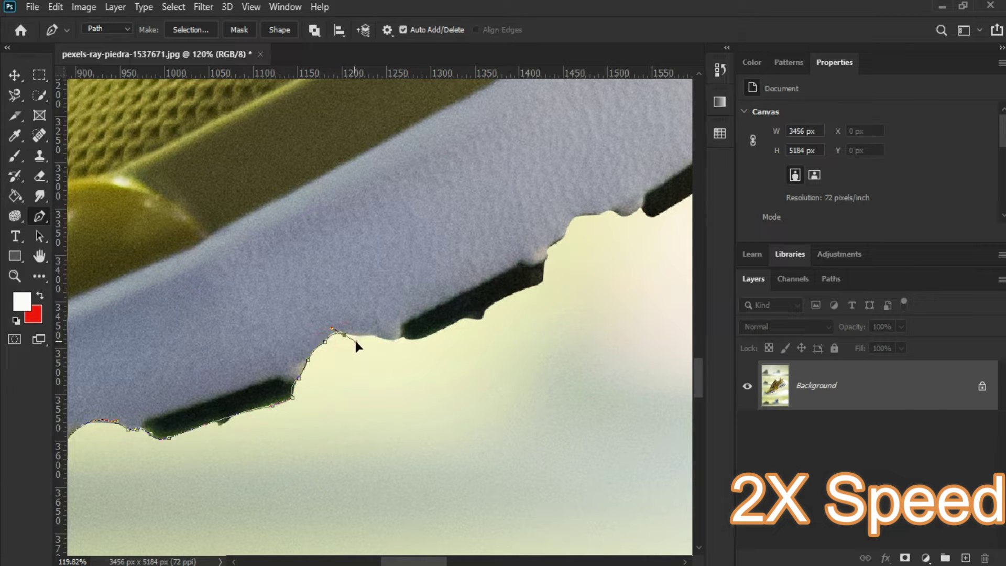
# Trace to the fourth tread lug and along its lower edge, undoing and re-placing a misplaced anchor point.
pyautogui.click(392, 339)
pyautogui.click(402, 338)
pyautogui.click(419, 339)
pyautogui.click(459, 320)
pyautogui.click(478, 320)
pyautogui.hotkey('ctrl', 'z')
pyautogui.scroll(8, 467, 328)
pyautogui.click(467, 287)
pyautogui.moveTo(526, 289); pyautogui.dragTo(584, 227)
pyautogui.keyDown('alt'); pyautogui.click(525, 289); pyautogui.keyUp('alt')
# Extend the path up the rear end of the fourth tread lug and into the recess behind it.
pyautogui.scroll(-2, 540, 261)
pyautogui.click(562, 206)
pyautogui.click(565, 170)
pyautogui.click(574, 144)
pyautogui.click(576, 130)
pyautogui.click(576, 121)
pyautogui.click(619, 87)
pyautogui.scroll(-3, 609, 109)
pyautogui.scroll(-4, 592, 126)
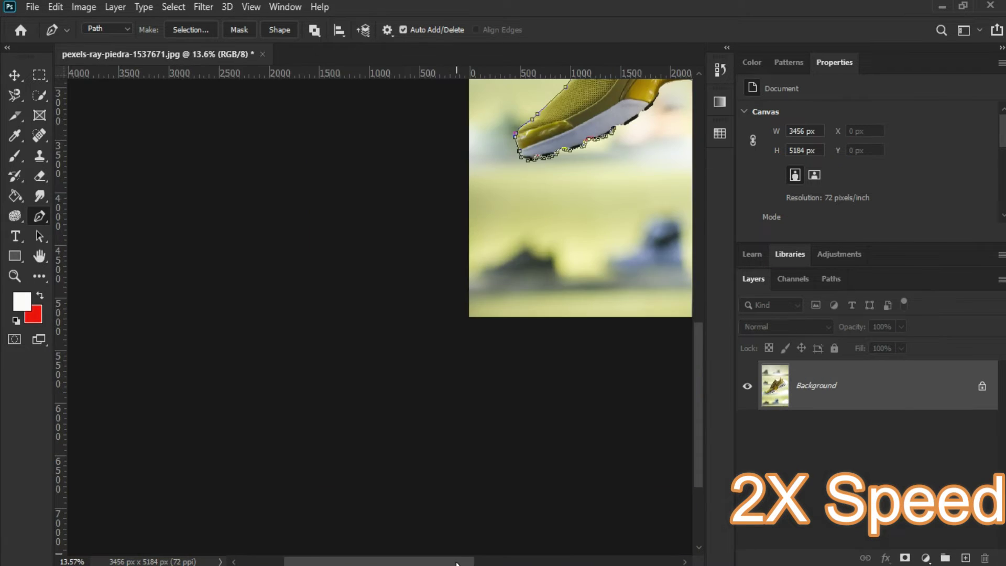
# Trace the path through the recess behind the fourth tread lug to the start of the fifth lug.
pyautogui.scroll(4, 579, 164)
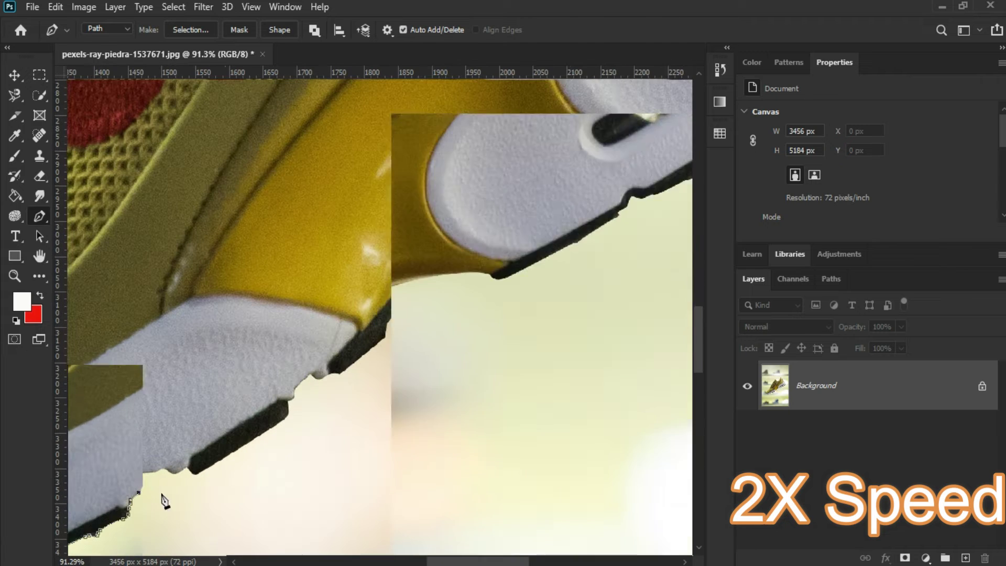
pyautogui.moveTo(141, 472); pyautogui.dragTo(154, 473)
pyautogui.keyDown('alt'); pyautogui.click(142, 472); pyautogui.keyUp('alt')
pyautogui.click(153, 472)
pyautogui.click(163, 467)
pyautogui.click(172, 473)
pyautogui.click(186, 467)
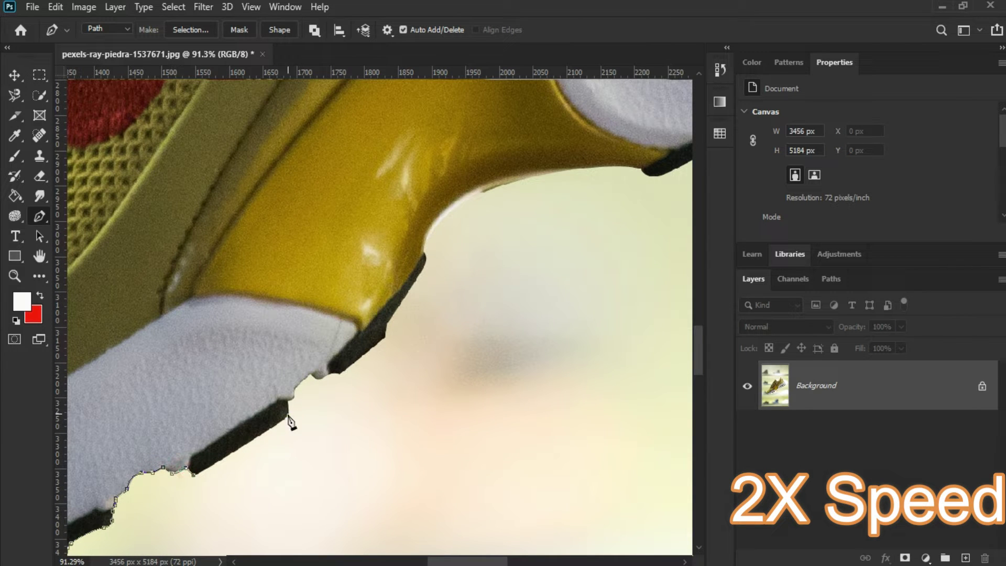
# Trace along the fifth tread lug's lower edge and up its rear end into the following recess.
pyautogui.click(288, 418)
pyautogui.scroll(3, 287, 421)
pyautogui.moveTo(125, 528); pyautogui.dragTo(128, 526)
pyautogui.moveTo(293, 413); pyautogui.dragTo(293, 396)
pyautogui.keyDown('alt'); pyautogui.click(293, 412); pyautogui.keyUp('alt')
pyautogui.click(293, 396)
pyautogui.click(303, 388)
# Trace around the small bump in the recess to the start of the dark sole section below the gold arch.
pyautogui.click(307, 373)
pyautogui.click(325, 354)
pyautogui.click(330, 347)
pyautogui.click(339, 355)
pyautogui.moveTo(371, 347); pyautogui.dragTo(406, 301)
pyautogui.click(385, 348)
pyautogui.scroll(8, 388, 351)
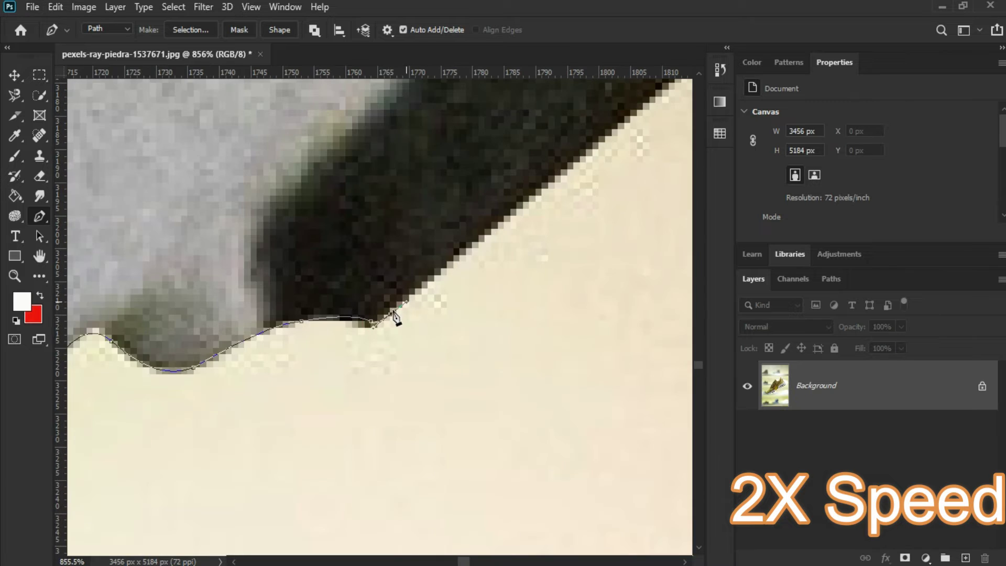
# Trace along the dark sole section's outer edge up to its tip at the gold arch.
pyautogui.scroll(-6, 406, 300)
pyautogui.click(390, 314)
pyautogui.click(398, 290)
pyautogui.click(483, 129)
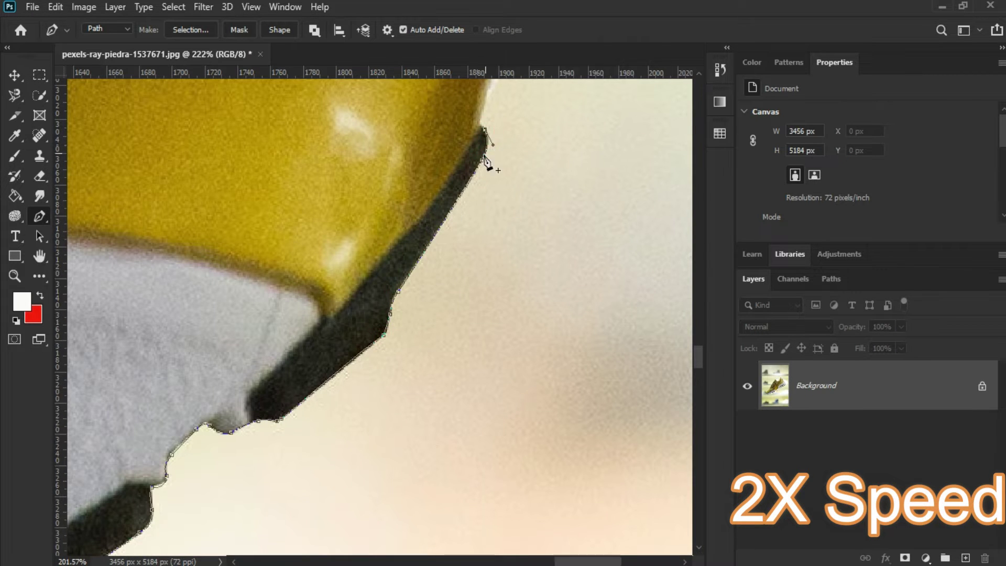
# Trace the curved underside of the gold arch to the front tip of the heel sole.
pyautogui.scroll(-8, 484, 156)
pyautogui.scroll(9, 556, 104)
pyautogui.moveTo(294, 204); pyautogui.dragTo(325, 175)
pyautogui.keyDown('alt'); pyautogui.click(292, 205); pyautogui.keyUp('alt')
pyautogui.moveTo(262, 234); pyautogui.dragTo(336, 202)
pyautogui.scroll(-9, 250, 233)
pyautogui.scroll(5, 342, 209)
pyautogui.scroll(1, 343, 209)
pyautogui.keyDown('alt'); pyautogui.click(280, 209); pyautogui.keyUp('alt')
pyautogui.moveTo(226, 216); pyautogui.dragTo(115, 213)
pyautogui.moveTo(361, 212); pyautogui.dragTo(373, 225)
pyautogui.keyDown('alt'); pyautogui.click(361, 212); pyautogui.keyUp('alt')
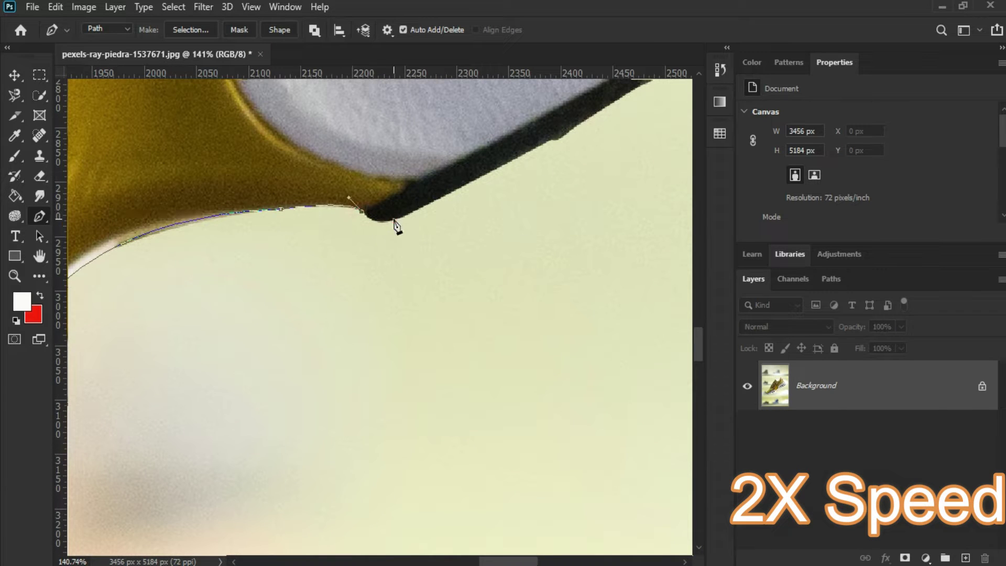
# Trace along the lower edge of the heel sole and around its first notch.
pyautogui.click(545, 140)
pyautogui.scroll(-3, 523, 167)
pyautogui.scroll(3, 392, 164)
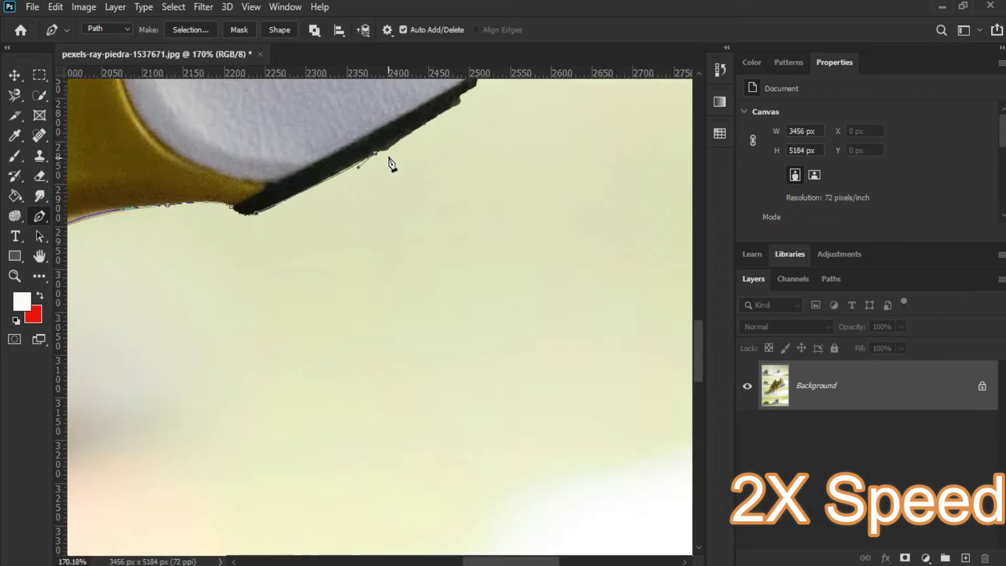
pyautogui.scroll(5, 389, 157)
pyautogui.click(383, 146)
pyautogui.scroll(-8, 419, 146)
pyautogui.scroll(5, 434, 105)
pyautogui.click(446, 167)
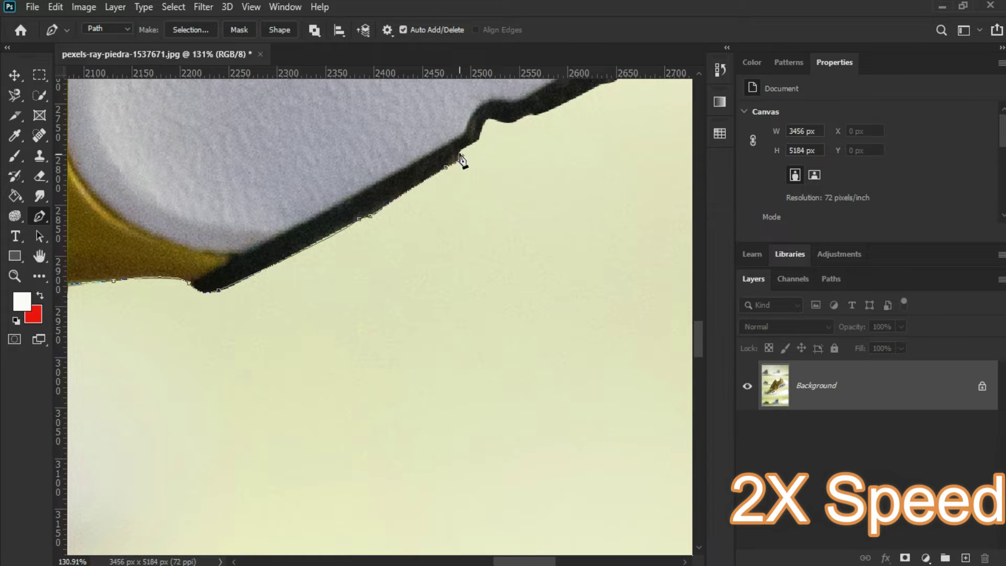
pyautogui.click(514, 122)
pyautogui.click(534, 116)
pyautogui.scroll(-8, 536, 118)
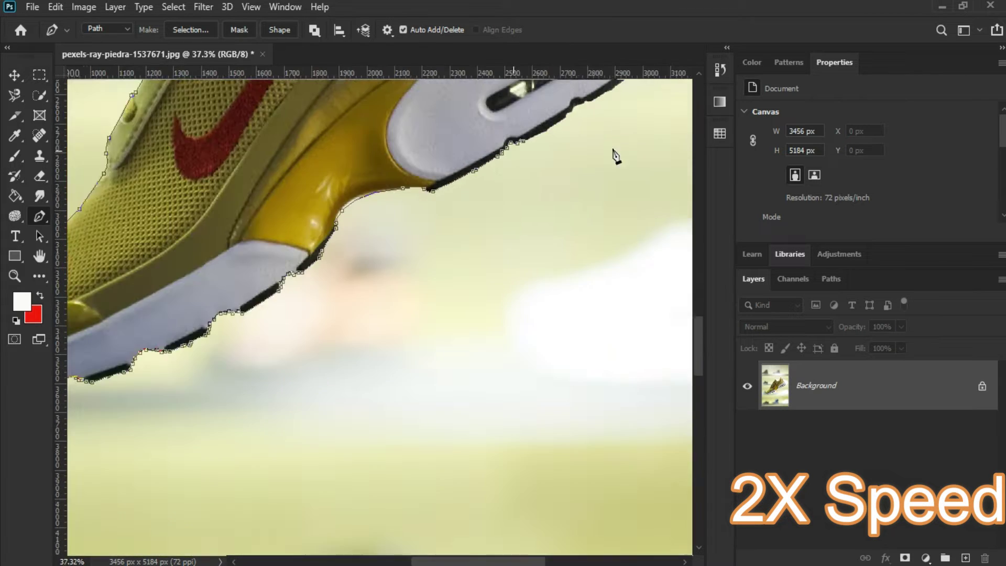
# Trace the heel sole from the first notch to the second one and around it.
pyautogui.scroll(6, 613, 148)
pyautogui.moveTo(392, 145); pyautogui.dragTo(398, 143)
pyautogui.click(406, 136)
pyautogui.click(452, 107)
pyautogui.click(459, 90)
pyautogui.scroll(-8, 504, 178)
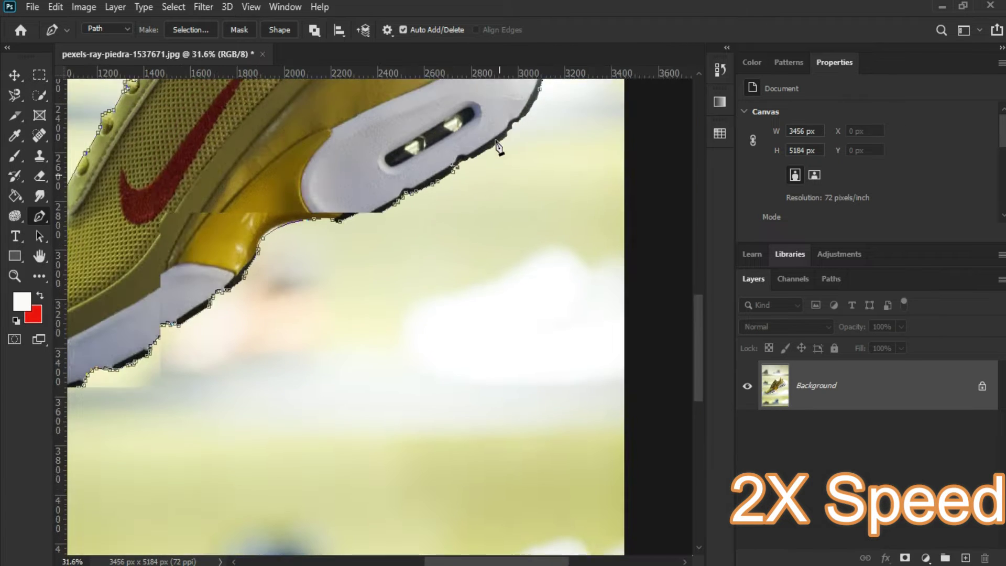
pyautogui.scroll(7, 547, 105)
pyautogui.moveTo(405, 232); pyautogui.dragTo(387, 232)
pyautogui.click(418, 225)
pyautogui.click(423, 220)
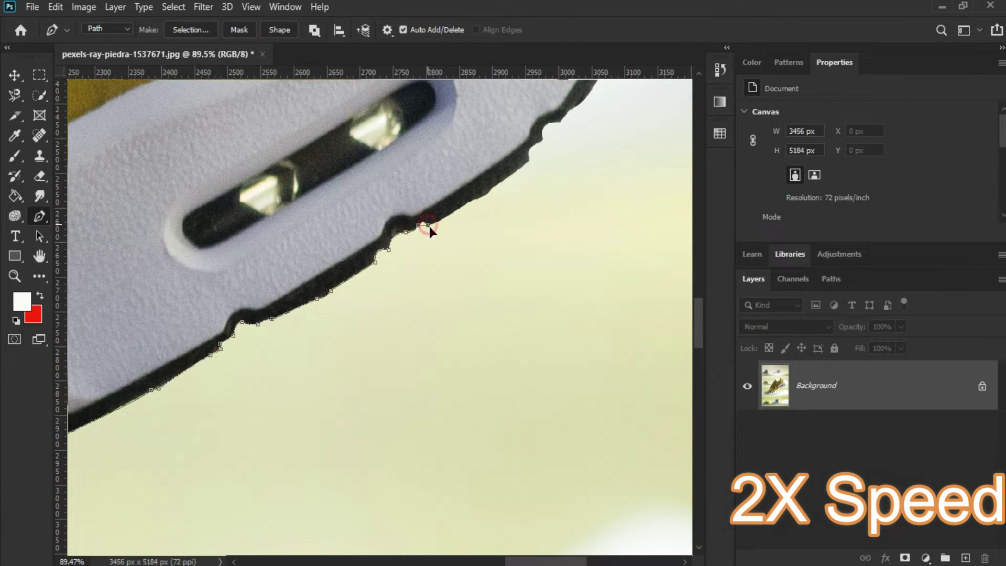
# Trace the heel sole from the second notch to the third one and around it.
pyautogui.click(463, 206)
pyautogui.click(479, 199)
pyautogui.click(528, 161)
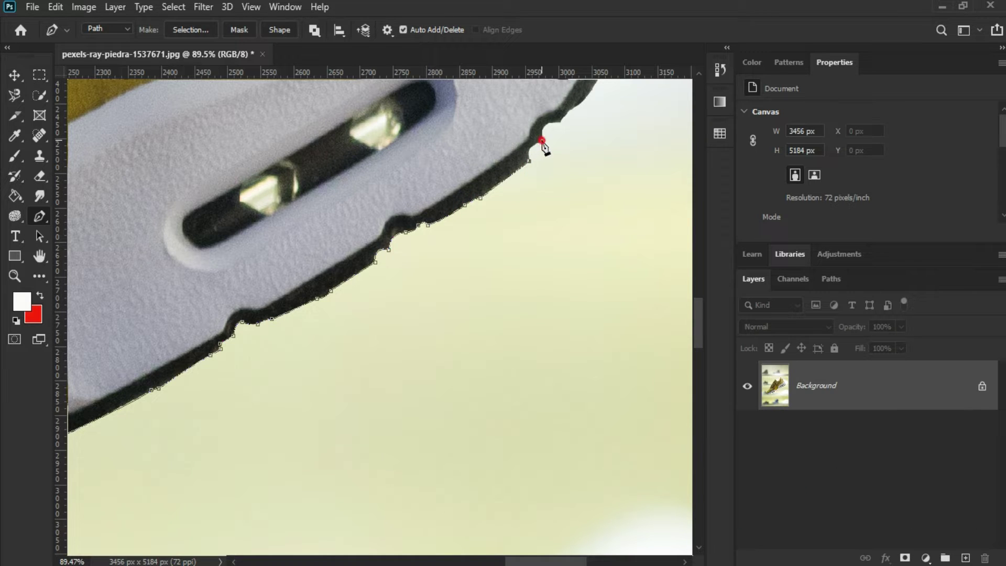
pyautogui.click(542, 140)
pyautogui.click(559, 124)
pyautogui.click(554, 121)
pyautogui.scroll(-5, 538, 135)
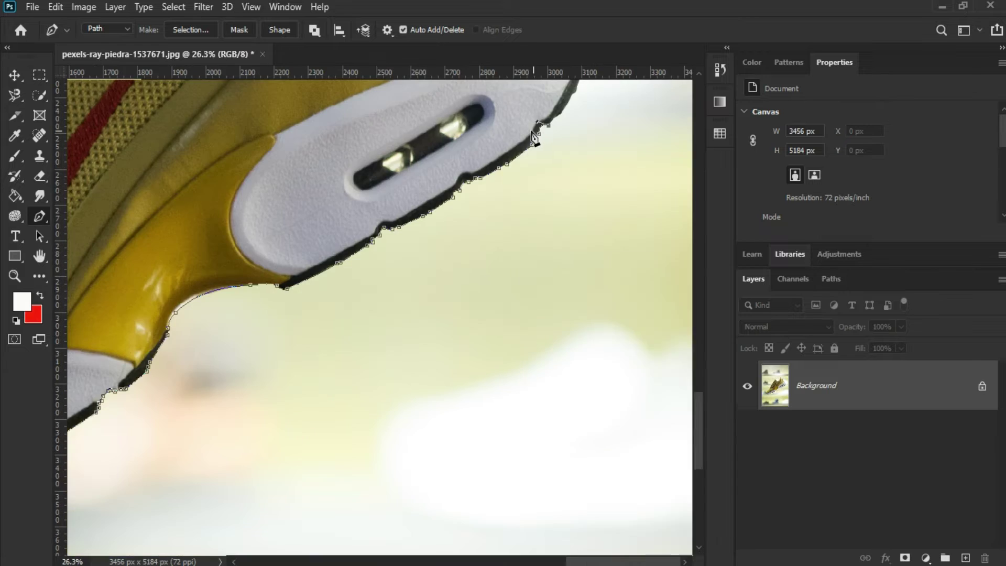
# Trace up the back edge of the heel sole and close the path at its starting point.
pyautogui.scroll(5, 550, 132)
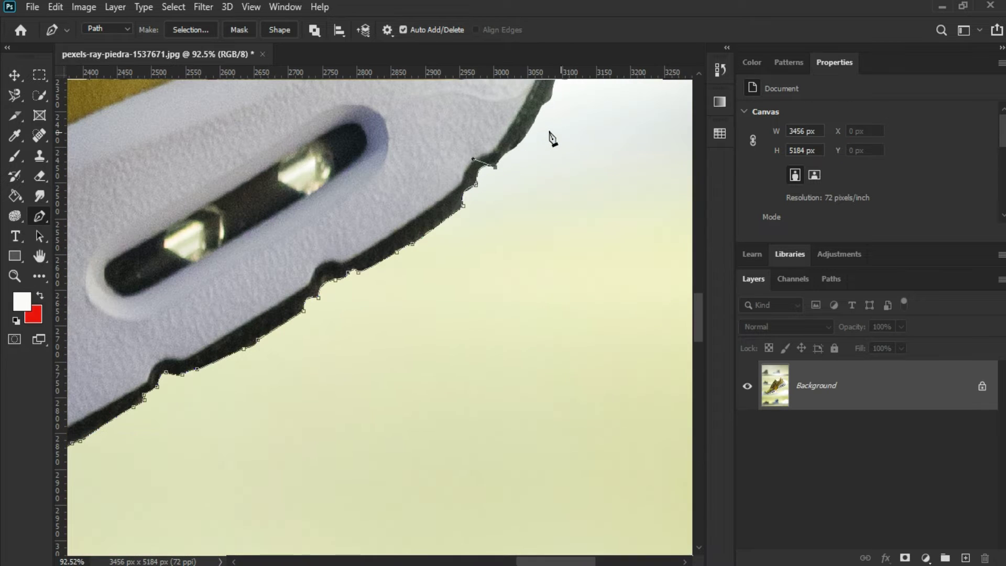
pyautogui.click(514, 150)
pyautogui.moveTo(515, 152)
pyautogui.mouseDown()
pyautogui.moveTo(527, 148)
pyautogui.moveTo(497, 157)
pyautogui.mouseUp()
pyautogui.keyDown('alt'); pyautogui.click(513, 149); pyautogui.keyUp('alt')
pyautogui.scroll(5, 524, 165)
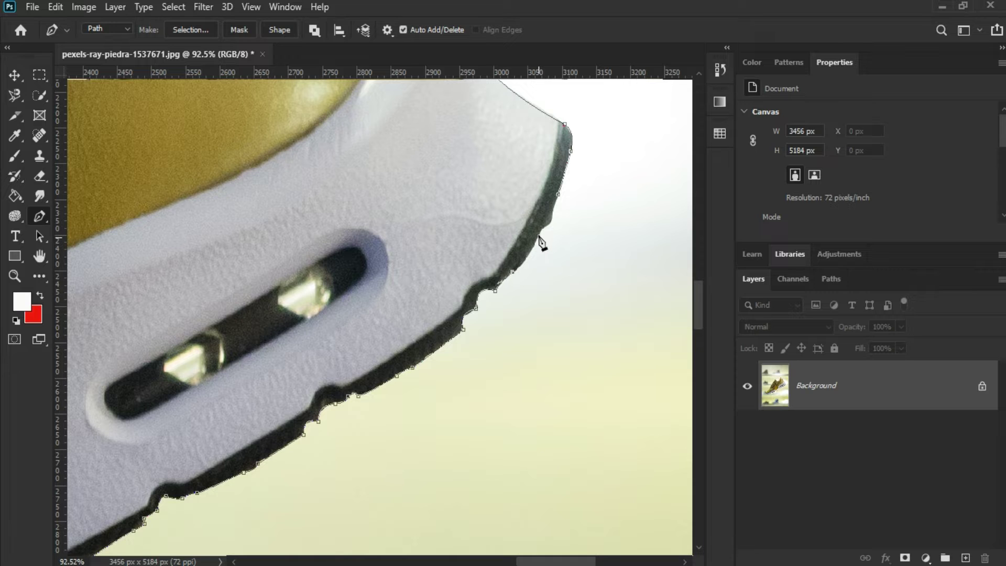
pyautogui.click(538, 236)
pyautogui.keyDown('alt'); pyautogui.click(538, 235); pyautogui.keyUp('alt')
pyautogui.click(554, 211)
pyautogui.scroll(-6, 556, 209)
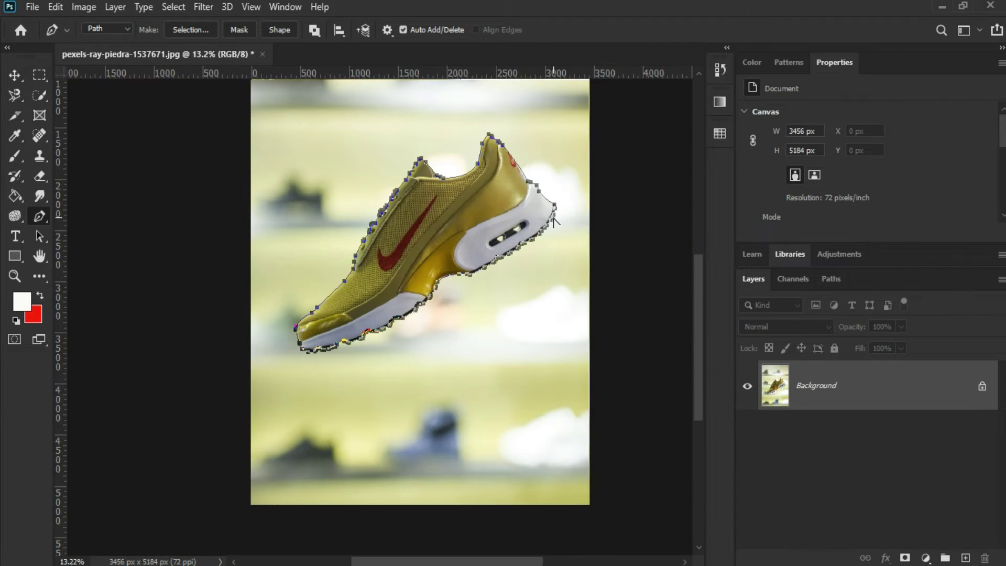
pyautogui.scroll(-2, 554, 219)
pyautogui.scroll(1, 554, 219)
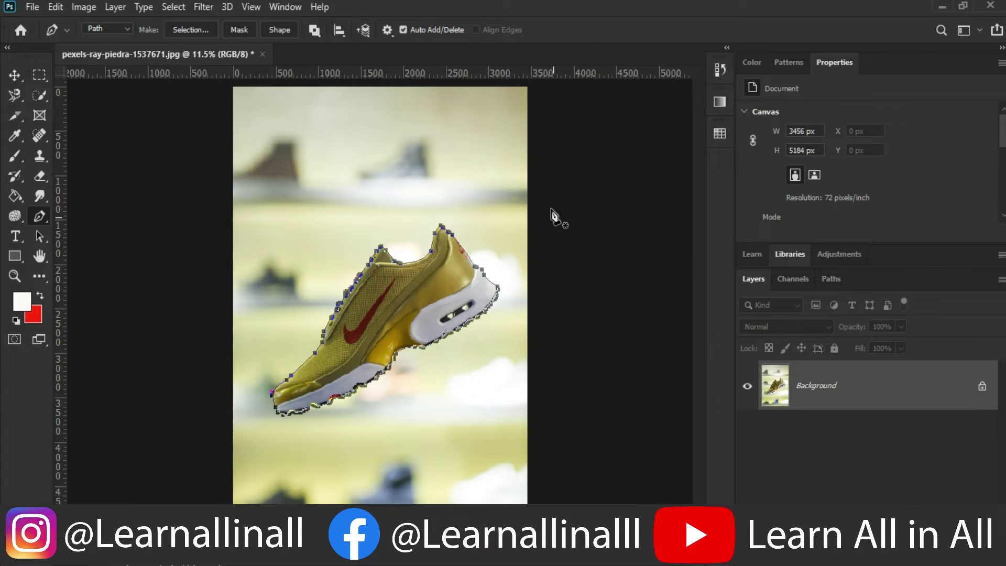
# Convert the path into a new anti-aliased selection with 0 px feather and unlock the Background layer.
pyautogui.rightClick(417, 289)
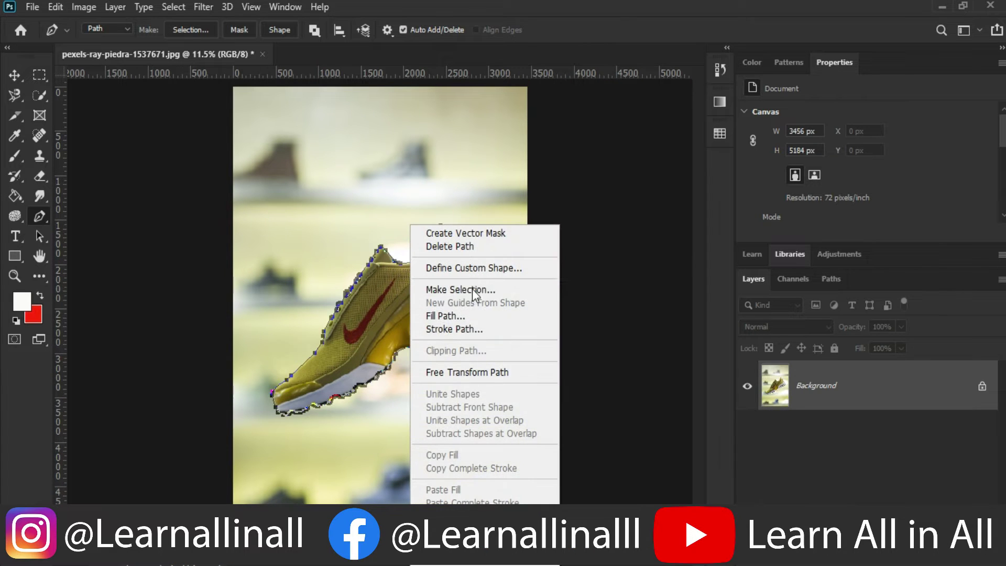
pyautogui.click(450, 289)
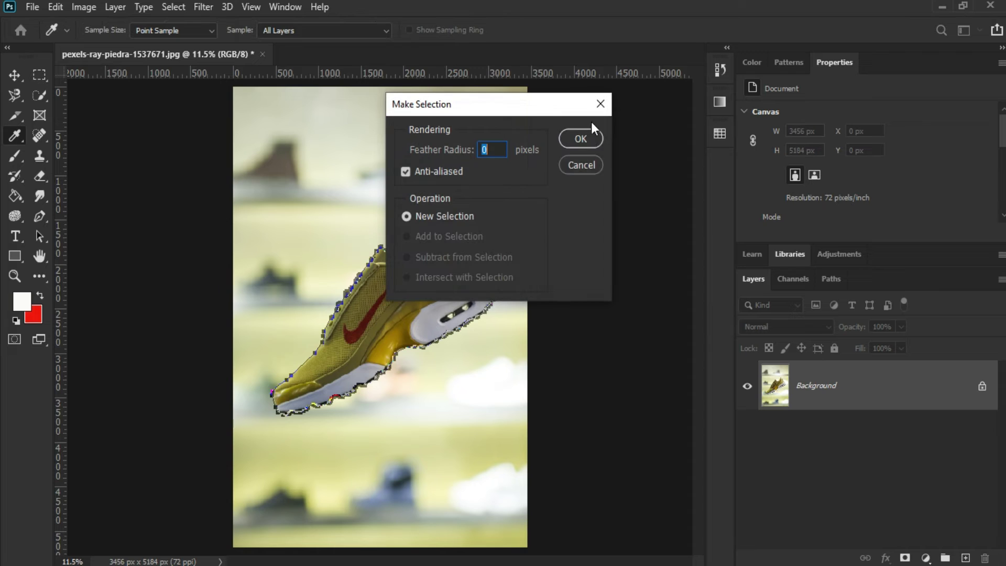
pyautogui.click(585, 139)
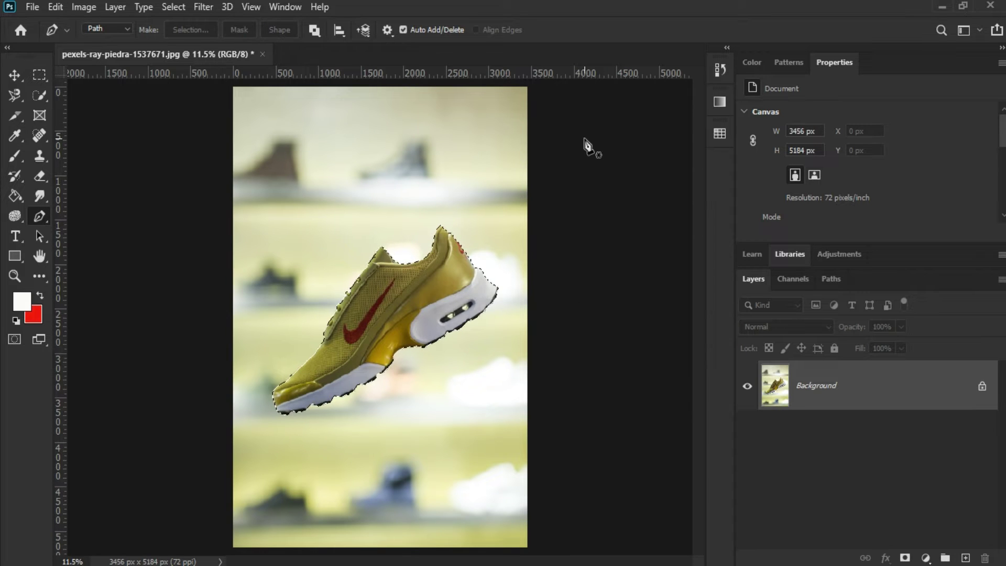
pyautogui.click(982, 389)
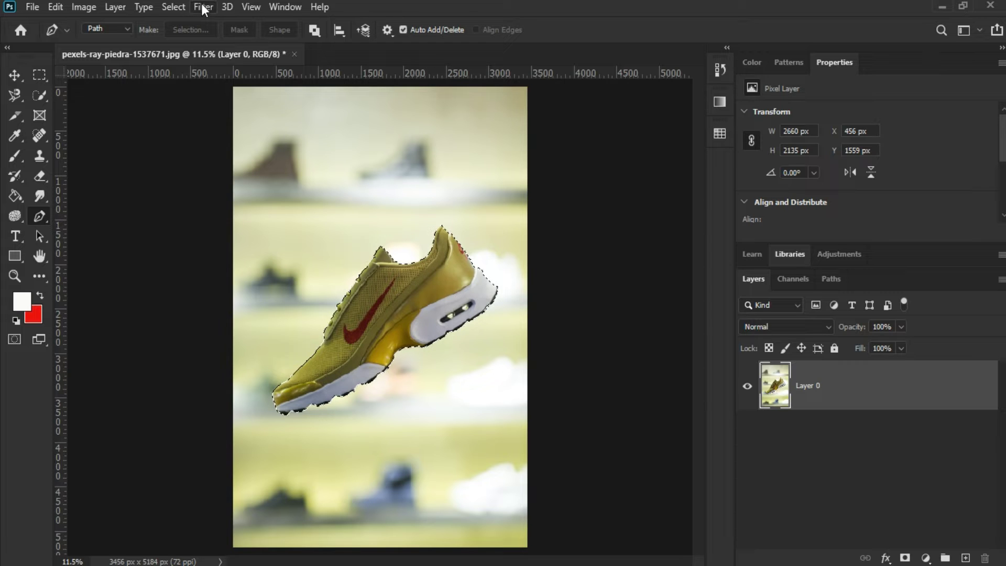
# Invert the selection, delete the photo's background around the shoe, and deselect.
pyautogui.click(172, 7)
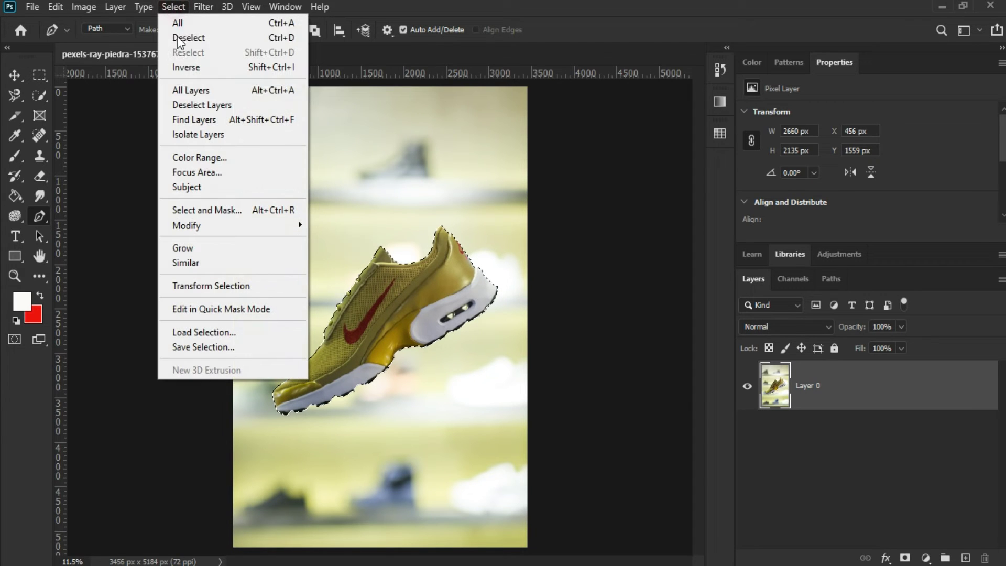
pyautogui.click(270, 71)
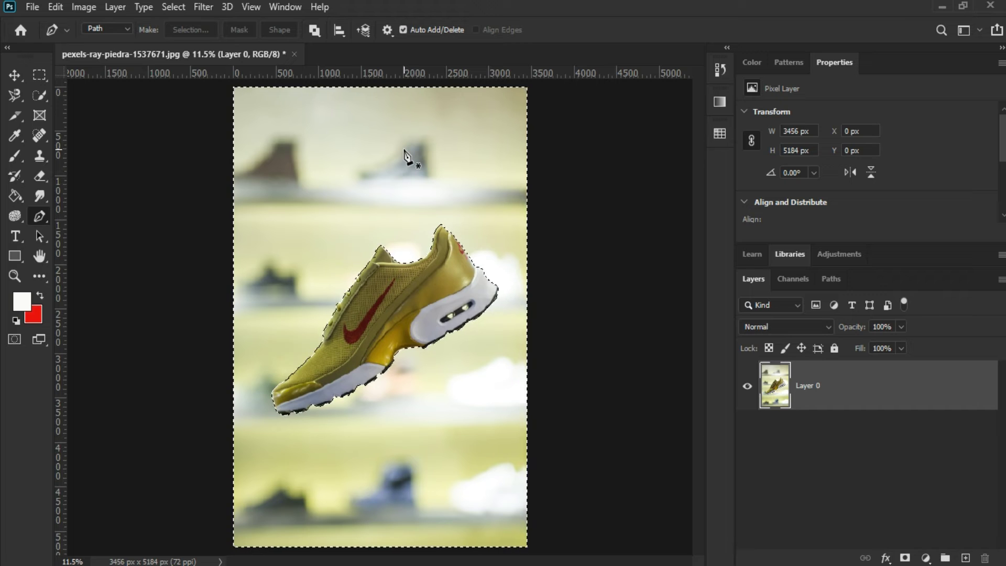
pyautogui.press('Delete')
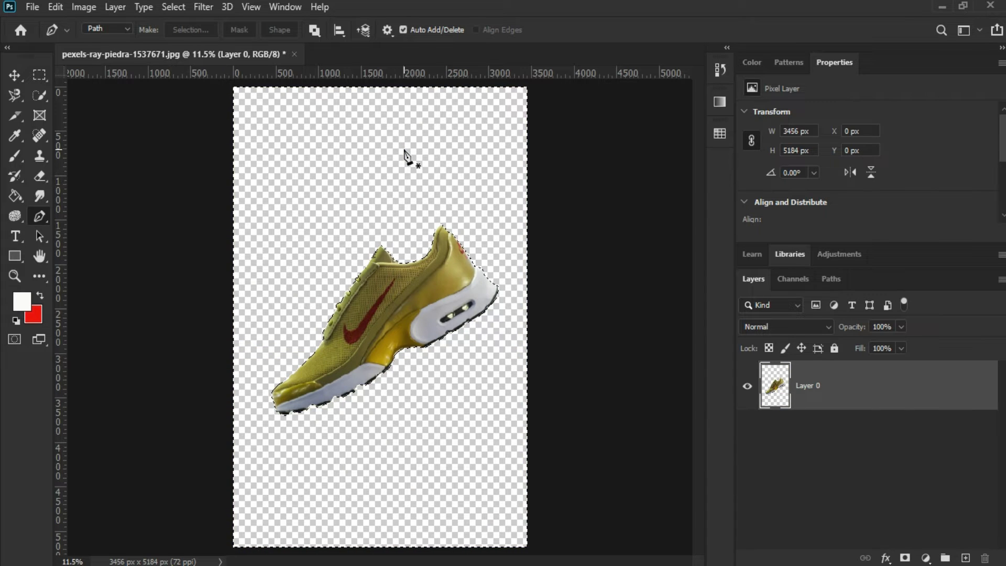
pyautogui.hotkey('ctrl', 'd')
pyautogui.scroll(3, 473, 334)
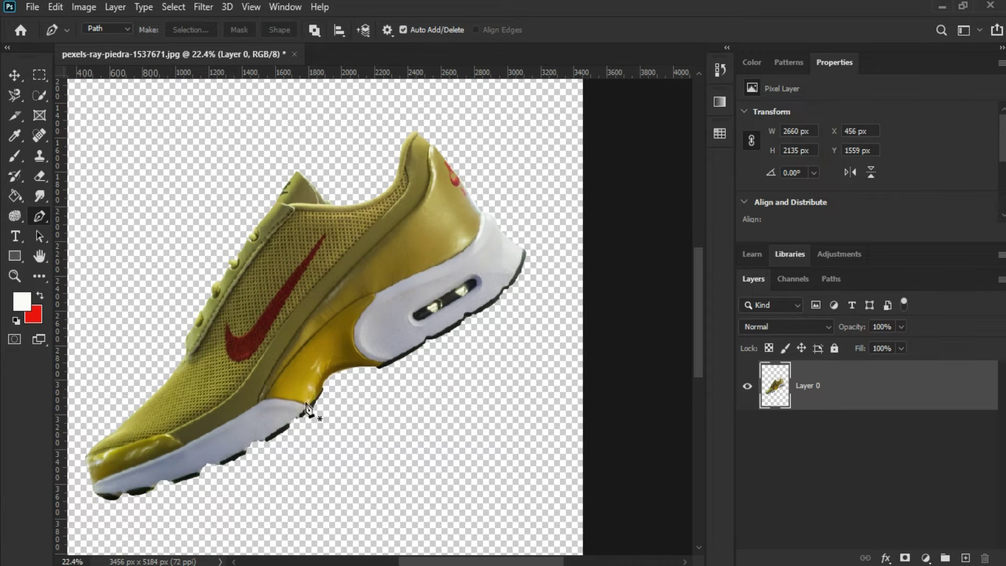
pyautogui.scroll(1, 432, 247)
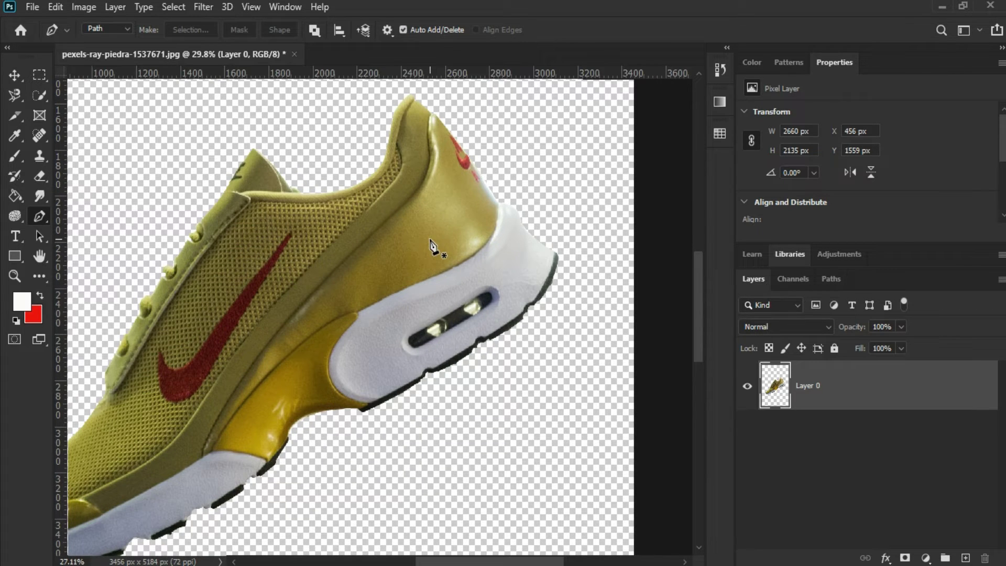
pyautogui.scroll(-4, 432, 247)
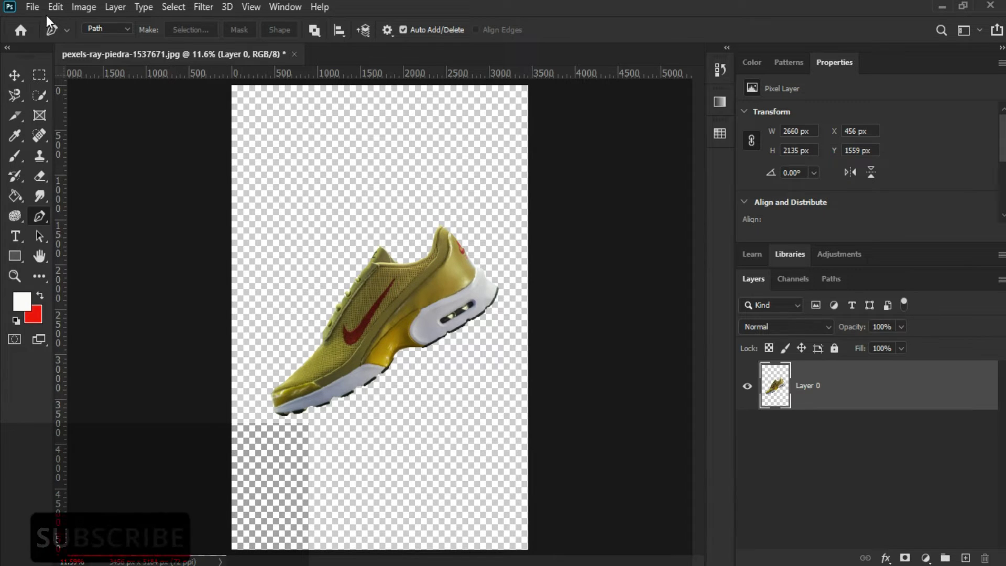
# Create a new document 2560 px wide and 2560 px high with a white background.
pyautogui.click(32, 7)
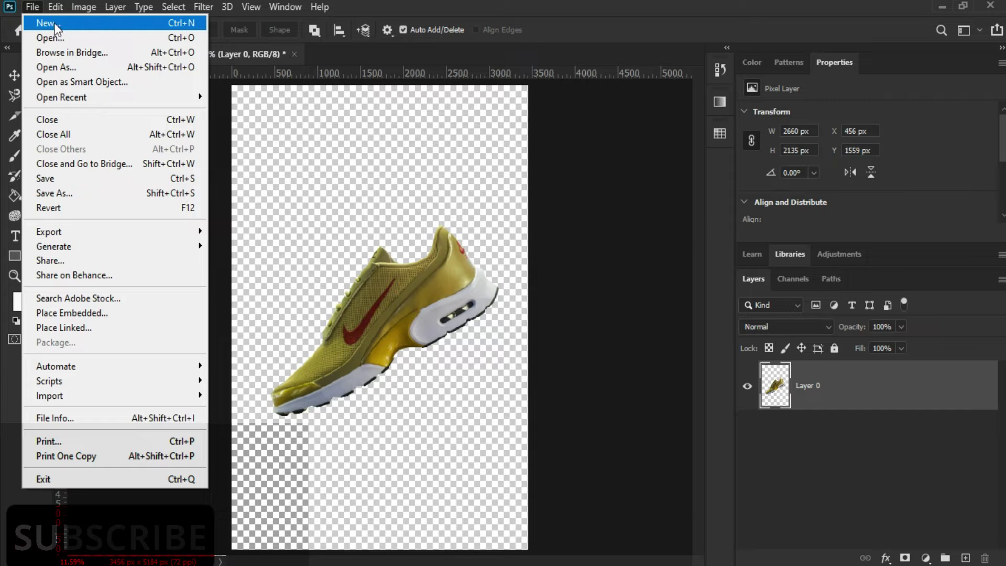
pyautogui.click(109, 23)
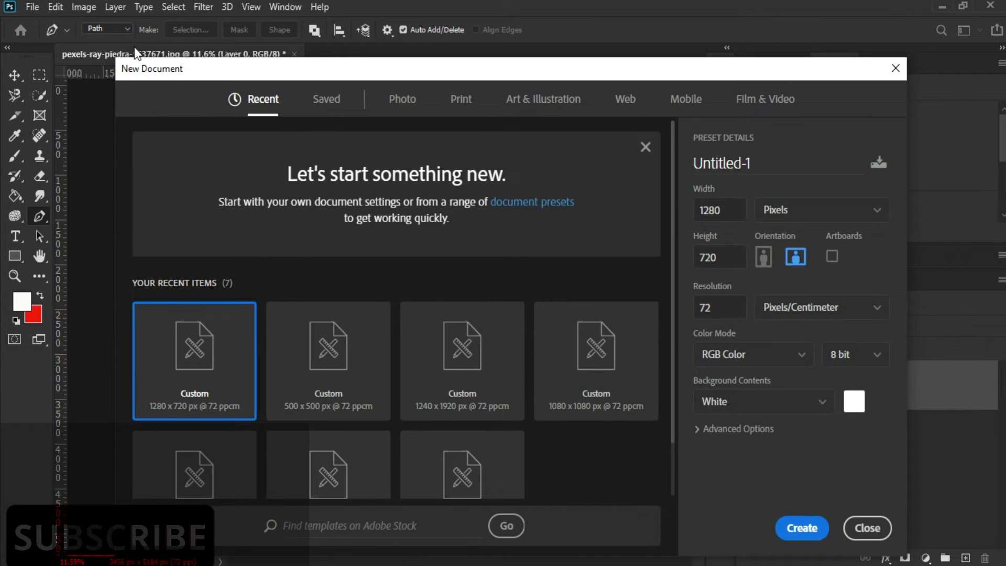
pyautogui.doubleClick(729, 209)
pyautogui.write('2')
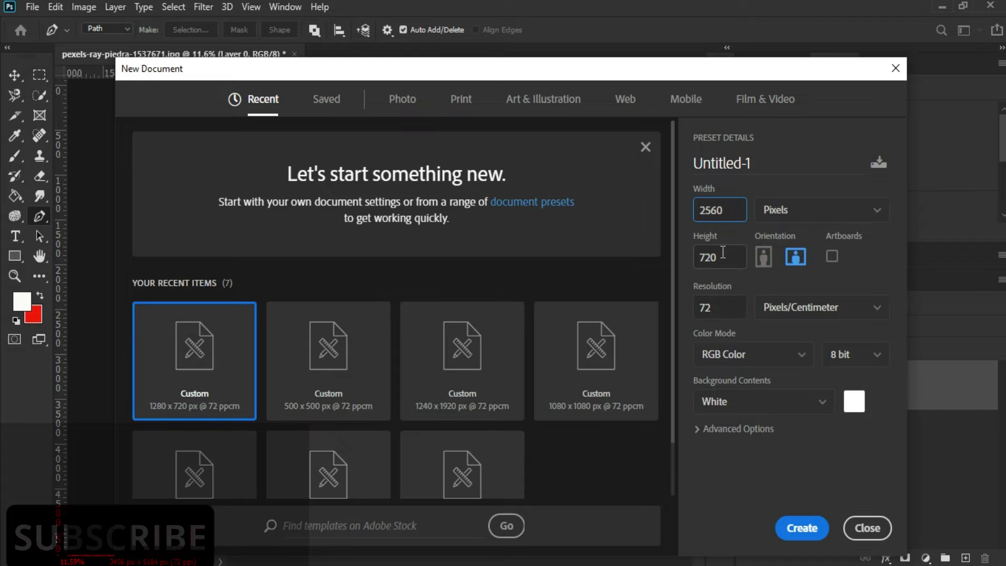
pyautogui.doubleClick(727, 211)
pyautogui.hotkey('ctrl', 'c')
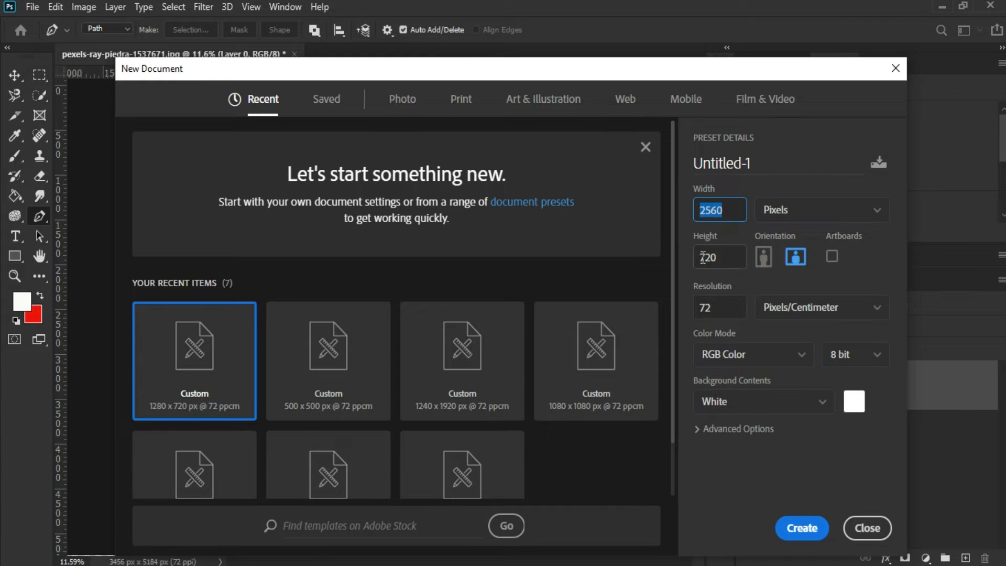
pyautogui.doubleClick(724, 255)
pyautogui.hotkey('ctrl', 'v')
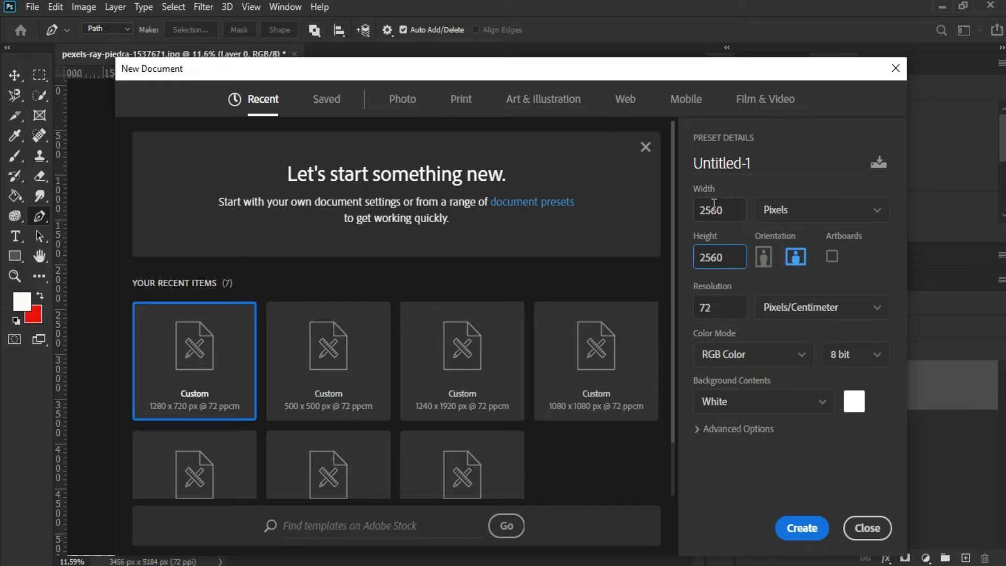
pyautogui.doubleClick(734, 208)
pyautogui.doubleClick(735, 256)
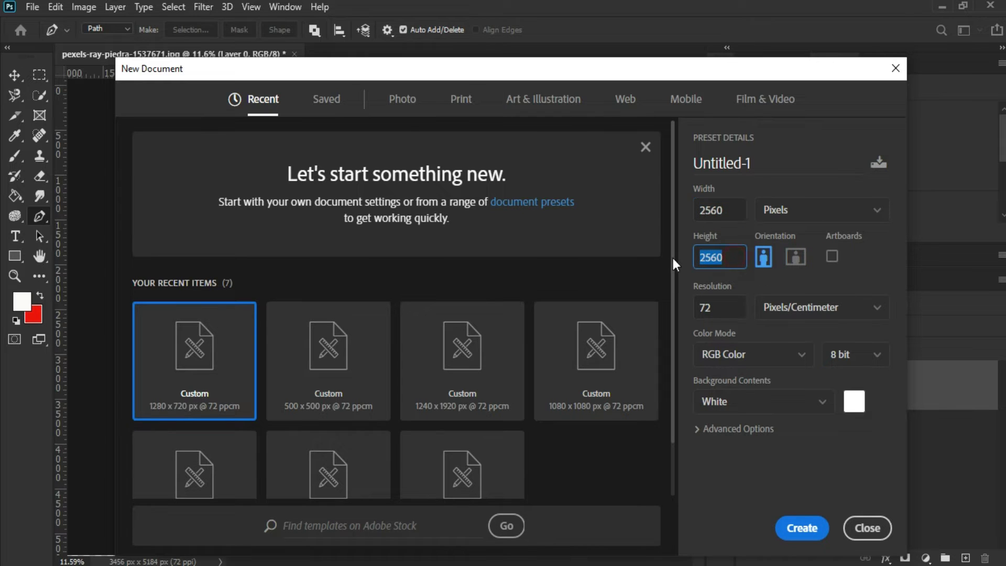
pyautogui.click(794, 527)
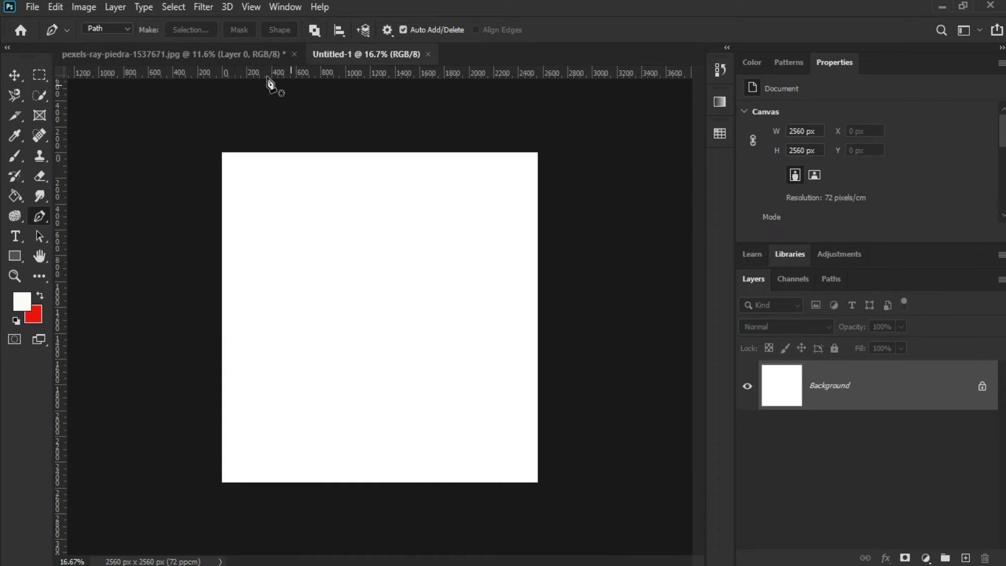
# Copy the shoe cutout from the photo into the new square document and show its transform controls.
pyautogui.click(209, 52)
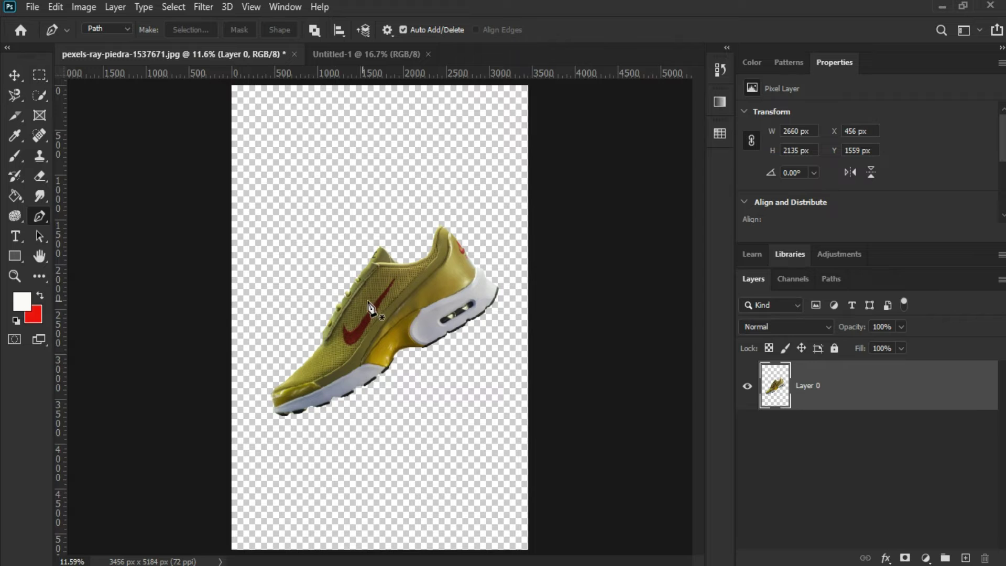
pyautogui.press('v')
pyautogui.moveTo(395, 298); pyautogui.dragTo(430, 290)
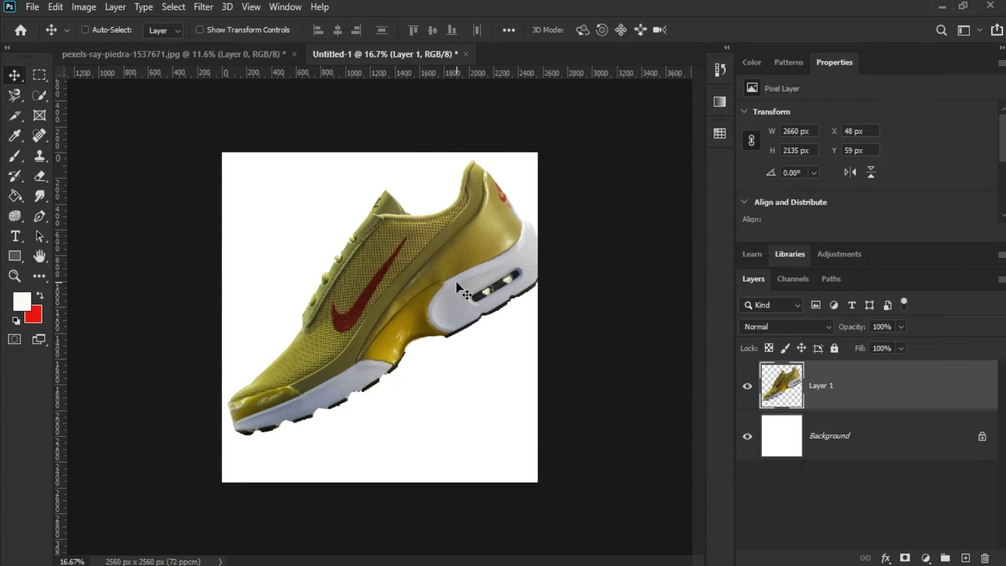
pyautogui.press('ctrl')
pyautogui.click(200, 30)
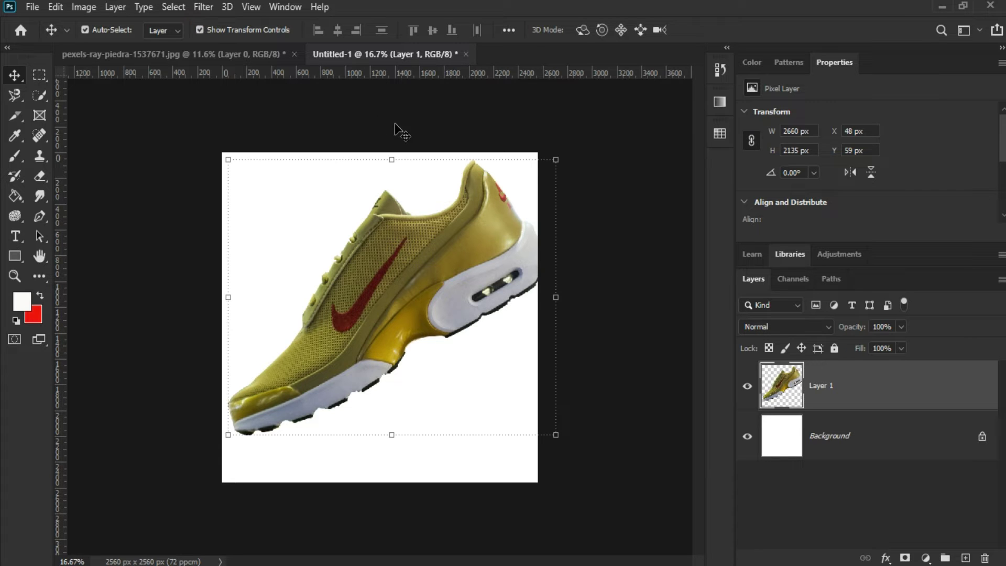
# Scale the shoe layer proportionally to about 94% so it fits inside the canvas width, and hide its transform controls.
pyautogui.click(556, 158)
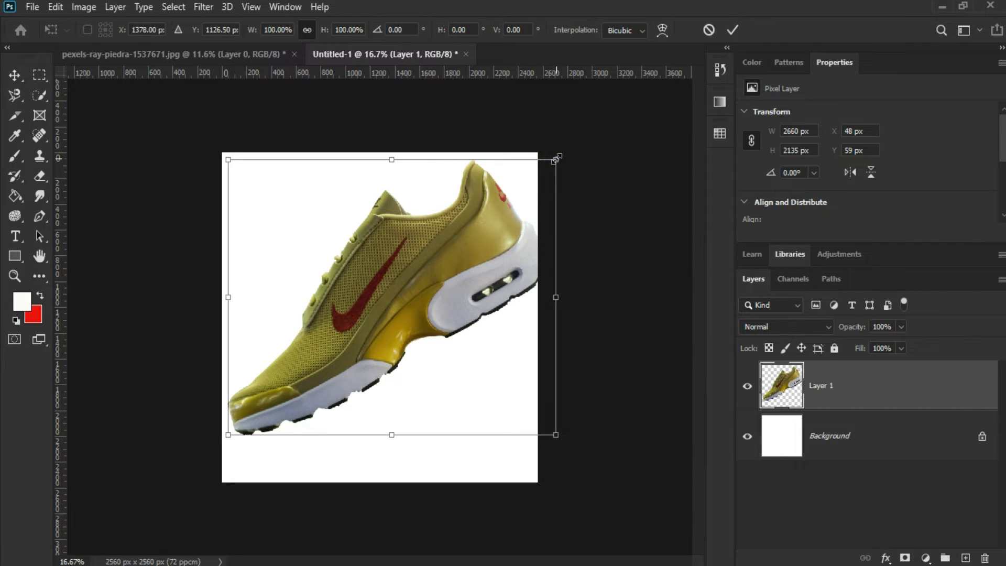
pyautogui.moveTo(556, 158); pyautogui.dragTo(533, 174)
pyautogui.moveTo(228, 436); pyautogui.dragTo(226, 435)
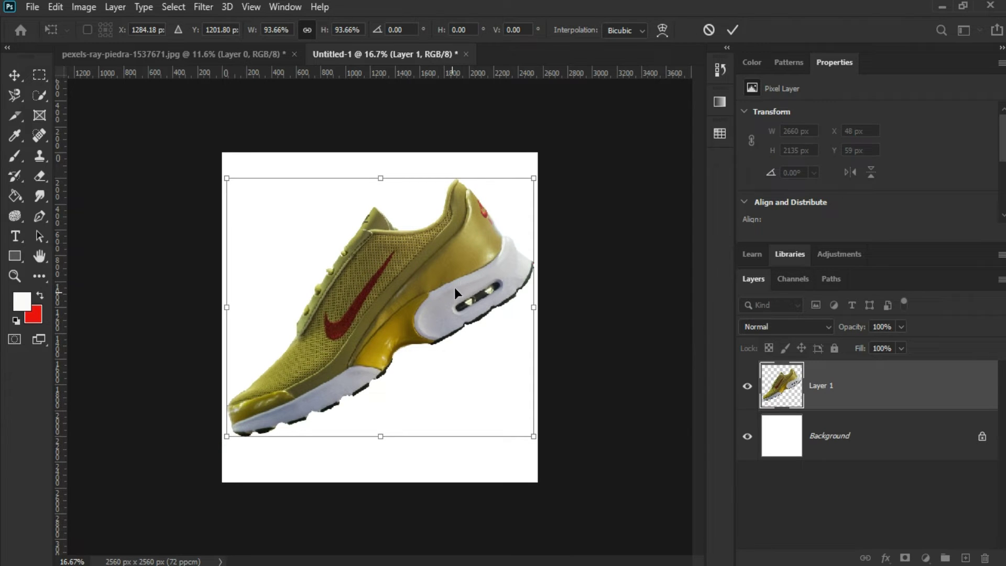
pyautogui.moveTo(534, 177); pyautogui.dragTo(536, 176)
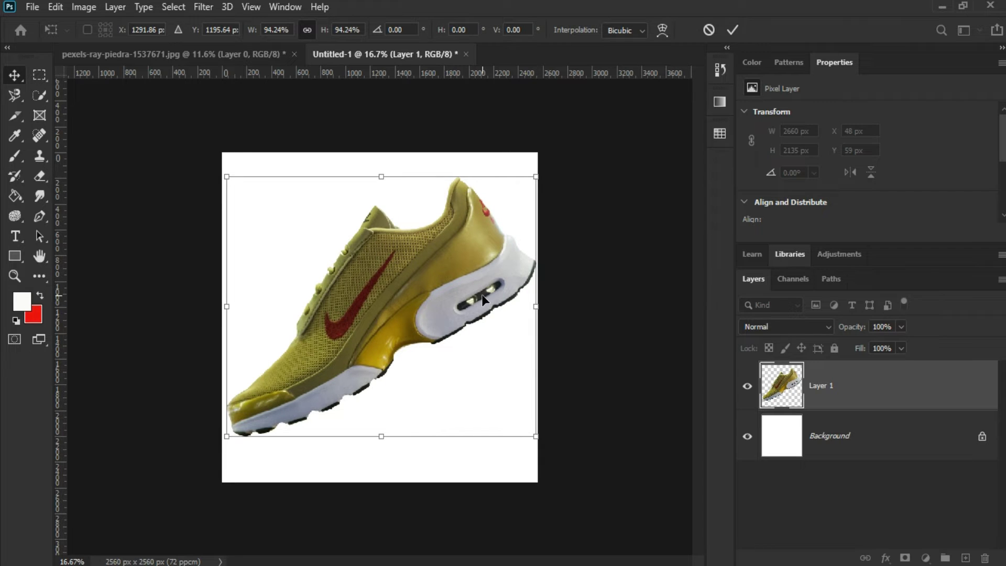
pyautogui.press('Return')
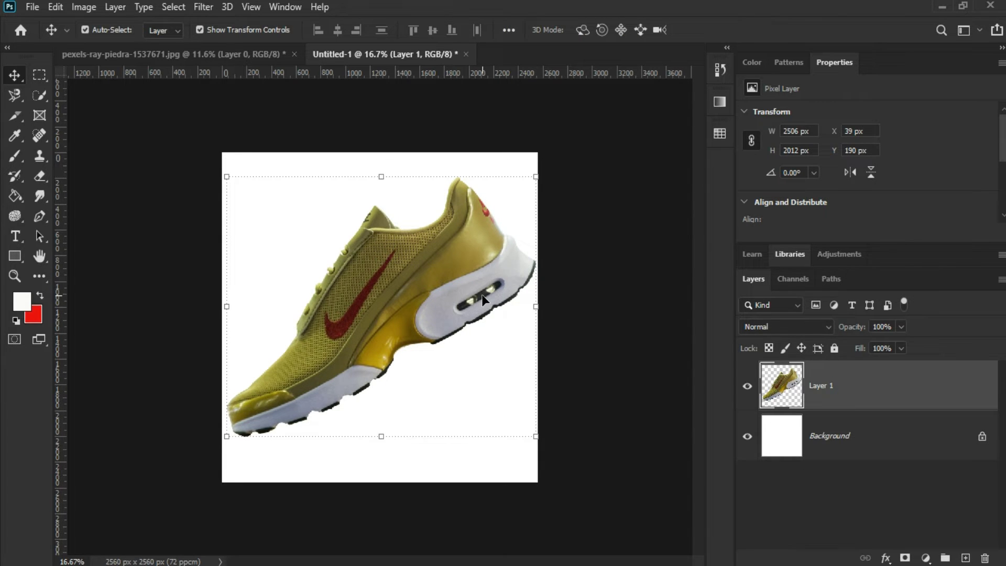
pyautogui.click(200, 29)
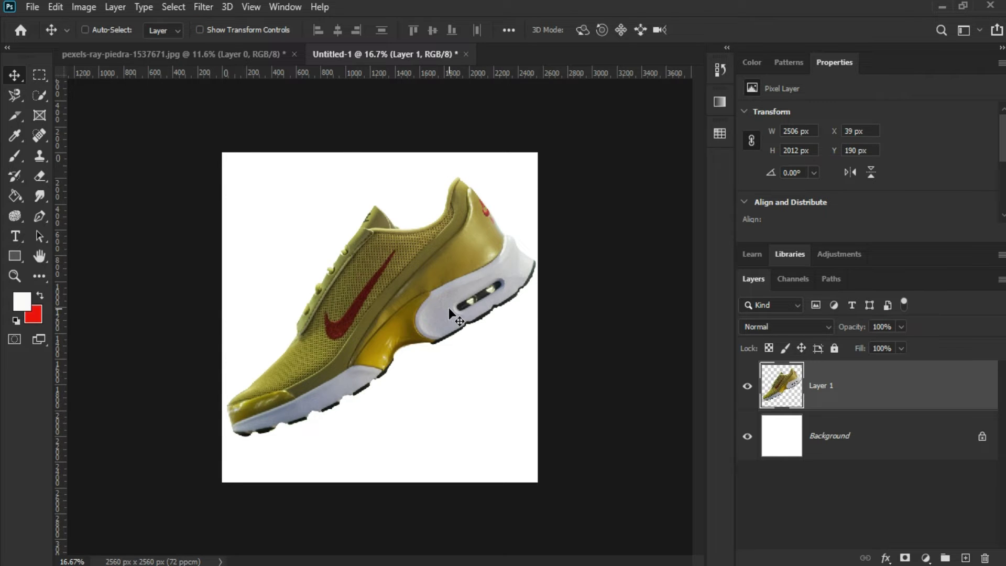
# Align Layer 1 with the Background layer on their vertical and horizontal centers, leaving no layer selected.
pyautogui.scroll(2, 448, 307)
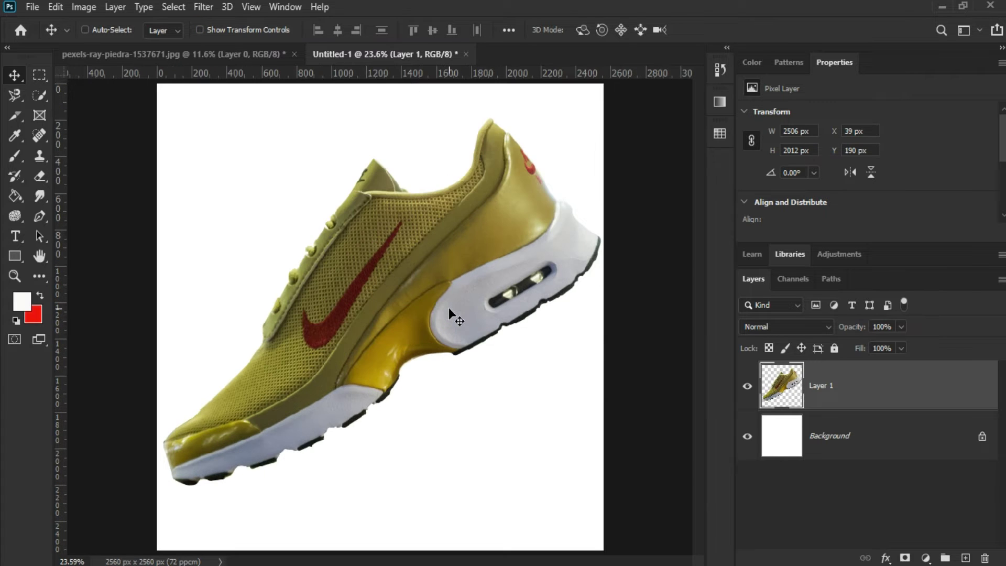
pyautogui.keyDown('shift'); pyautogui.click(856, 441); pyautogui.keyUp('shift')
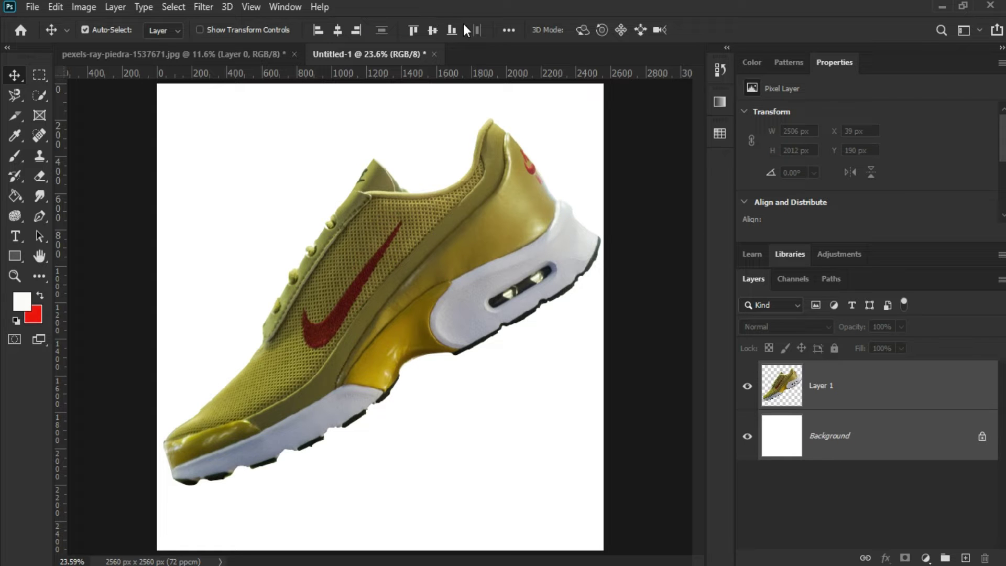
pyautogui.click(432, 30)
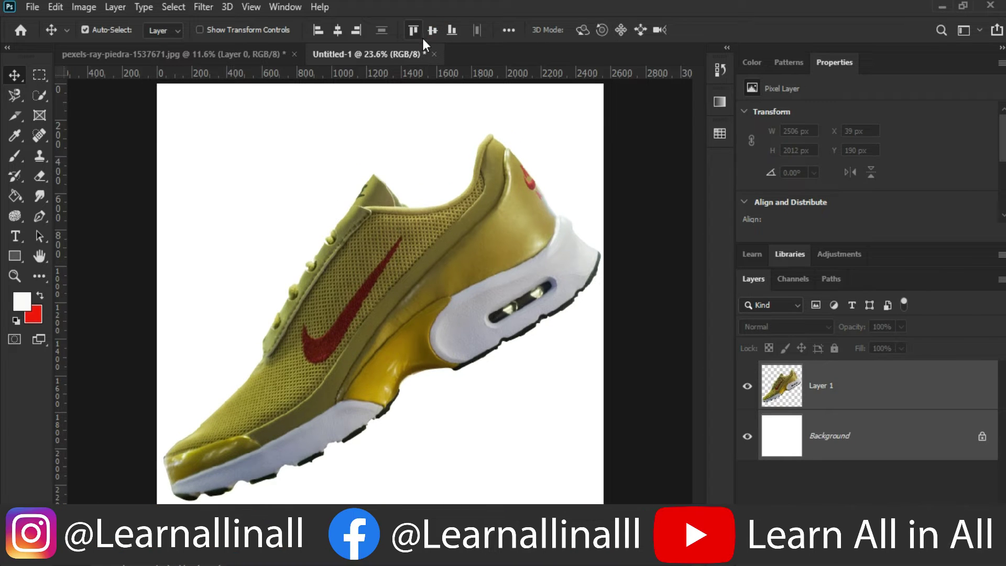
pyautogui.click(337, 31)
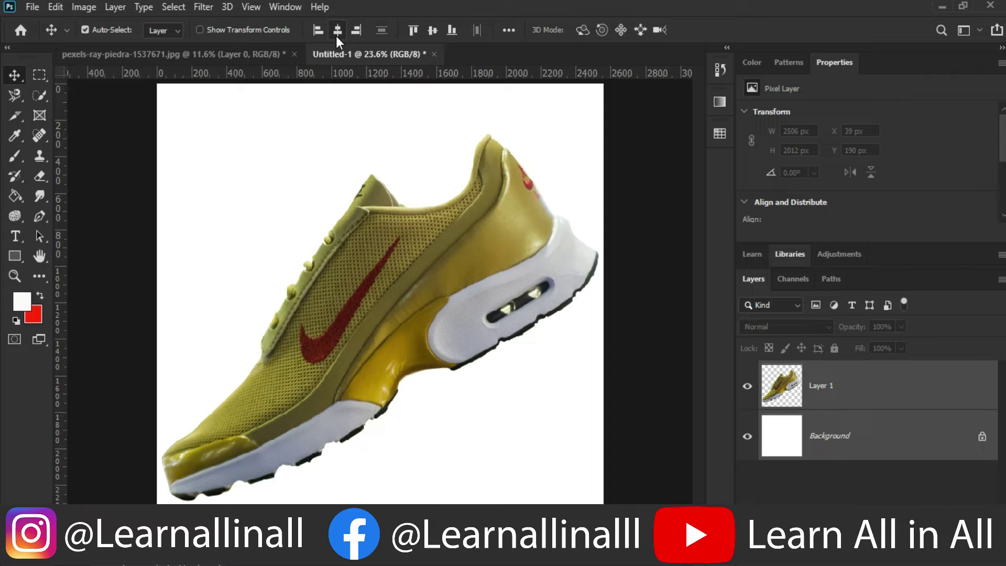
pyautogui.click(644, 297)
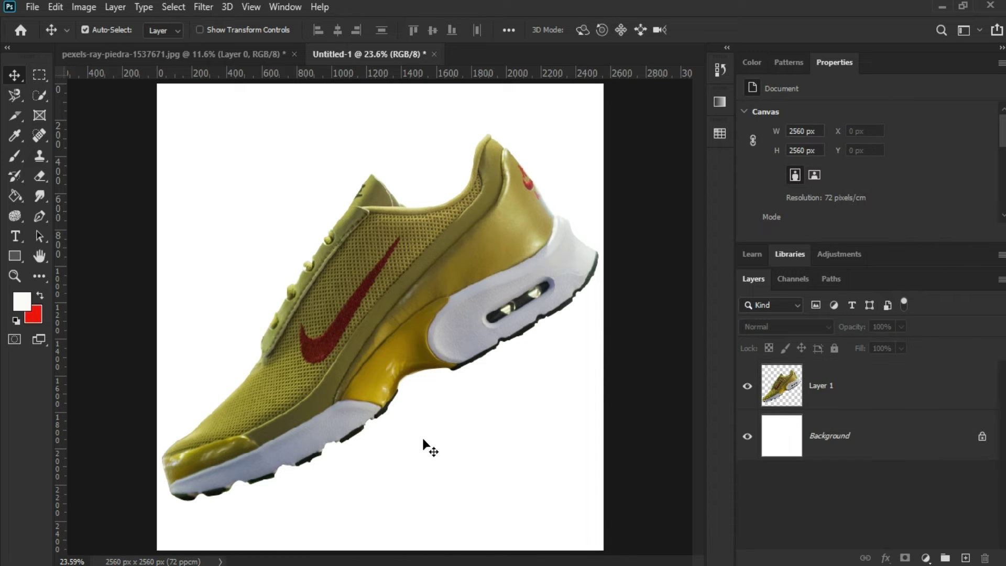
# Trim the small bump below the black tread under the forefoot on Layer 1 using a Pen tool path selection, and deselect.
pyautogui.scroll(2, 576, 326)
pyautogui.scroll(2, 574, 324)
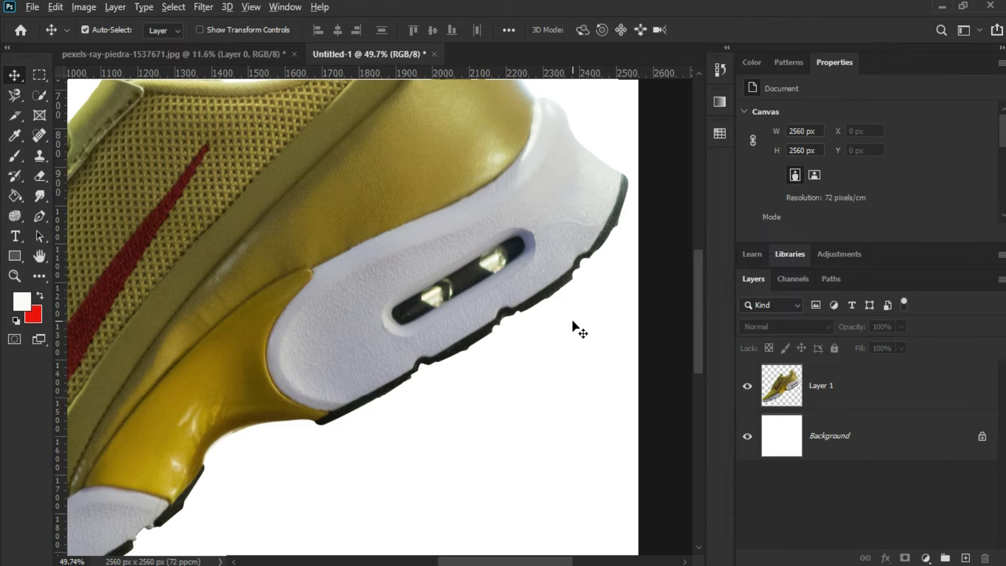
pyautogui.scroll(-3, 573, 326)
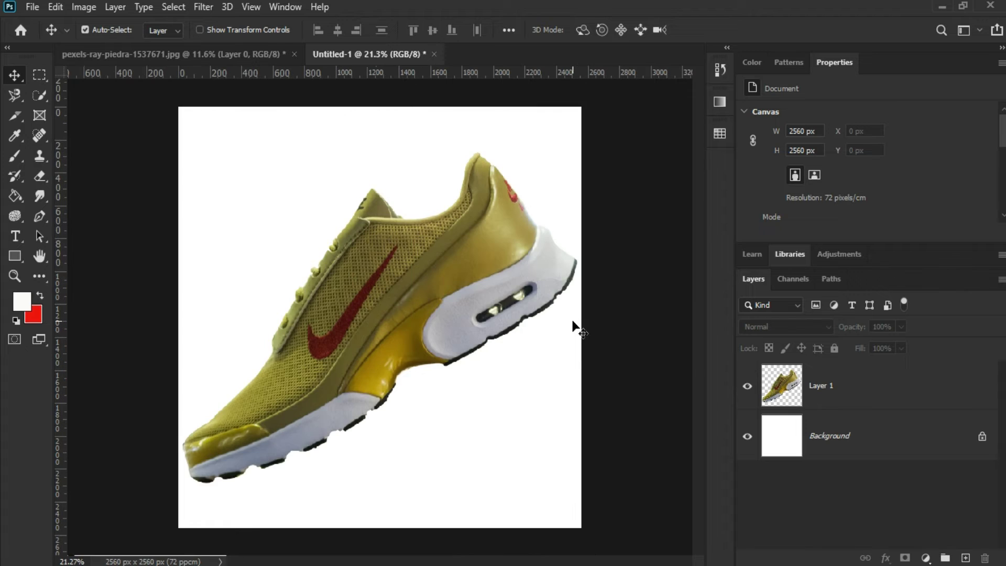
pyautogui.scroll(1, 577, 328)
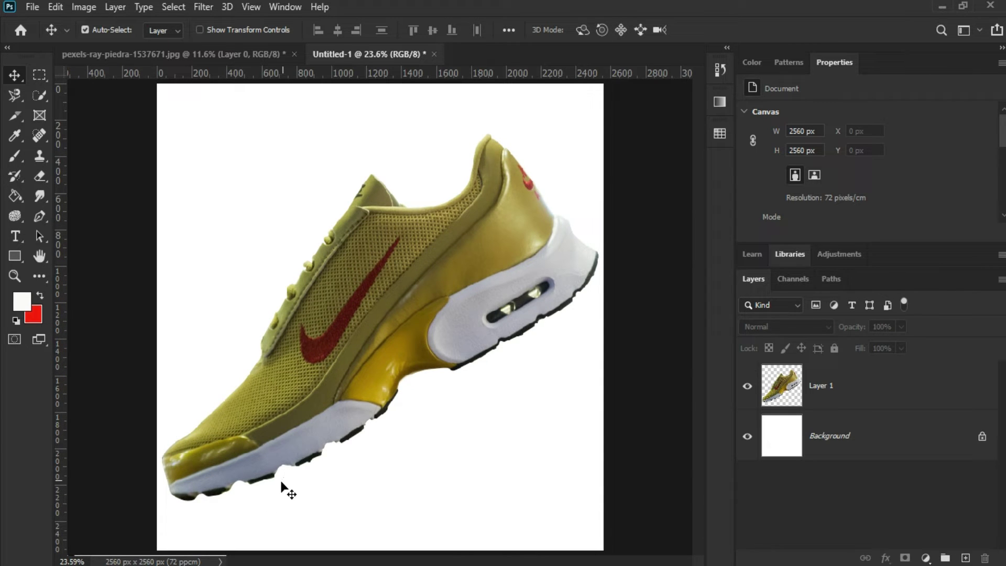
pyautogui.scroll(2, 243, 496)
pyautogui.scroll(3, 440, 427)
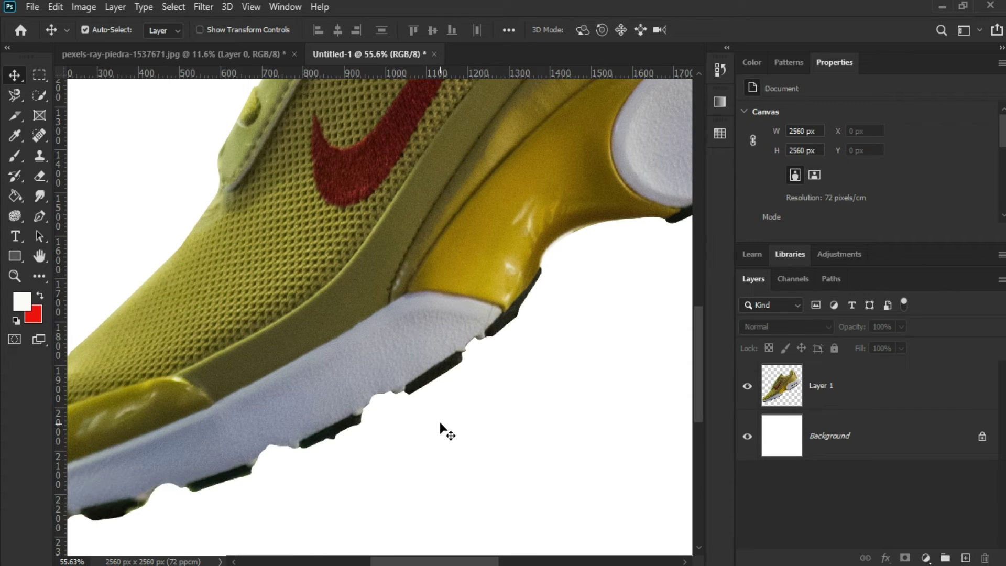
pyautogui.scroll(1, 380, 416)
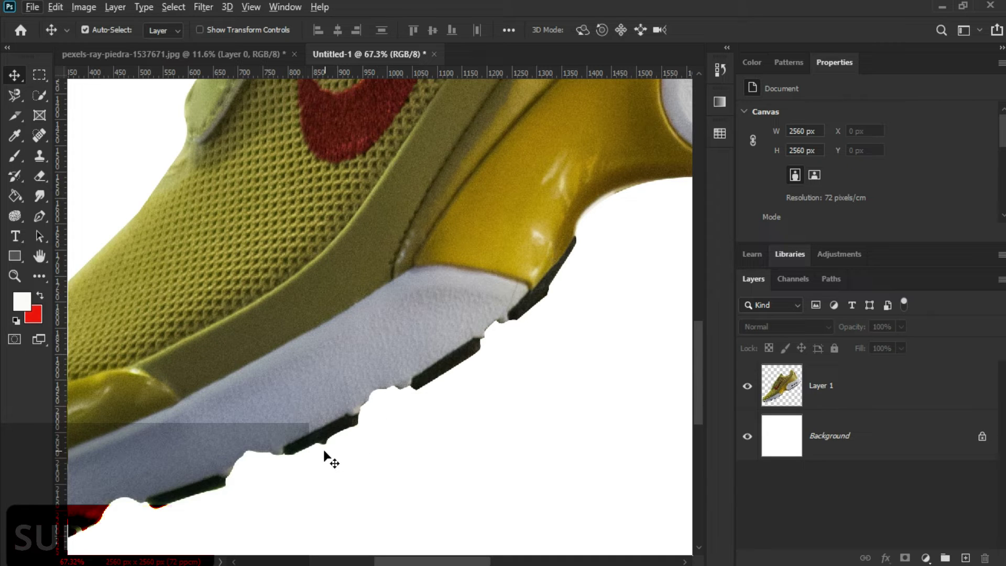
pyautogui.press('p')
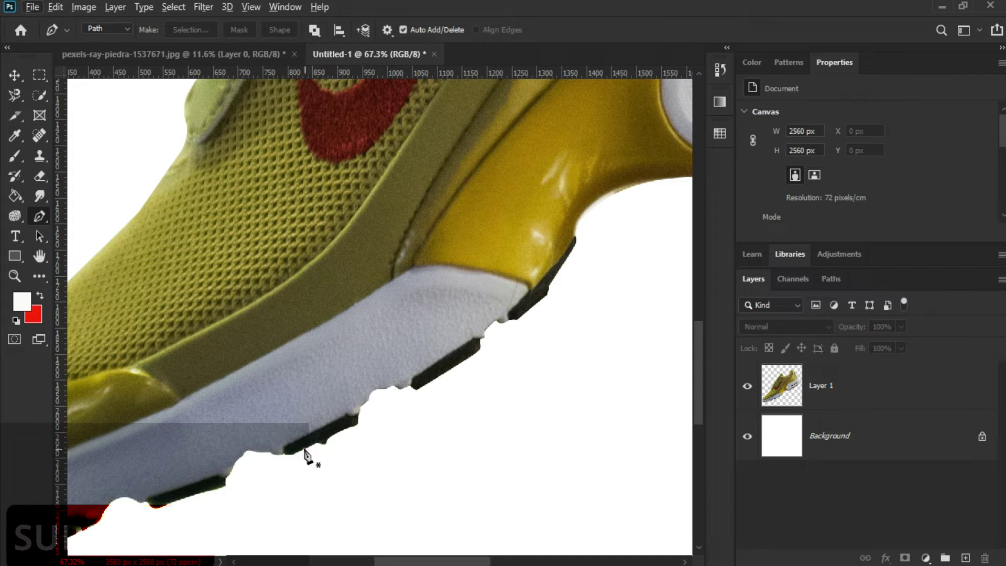
pyautogui.click(304, 449)
pyautogui.hotkey('ctrl', 'Return')
pyautogui.click(820, 397)
pyautogui.hotkey('ctrl', 'd')
pyautogui.scroll(-11, 451, 436)
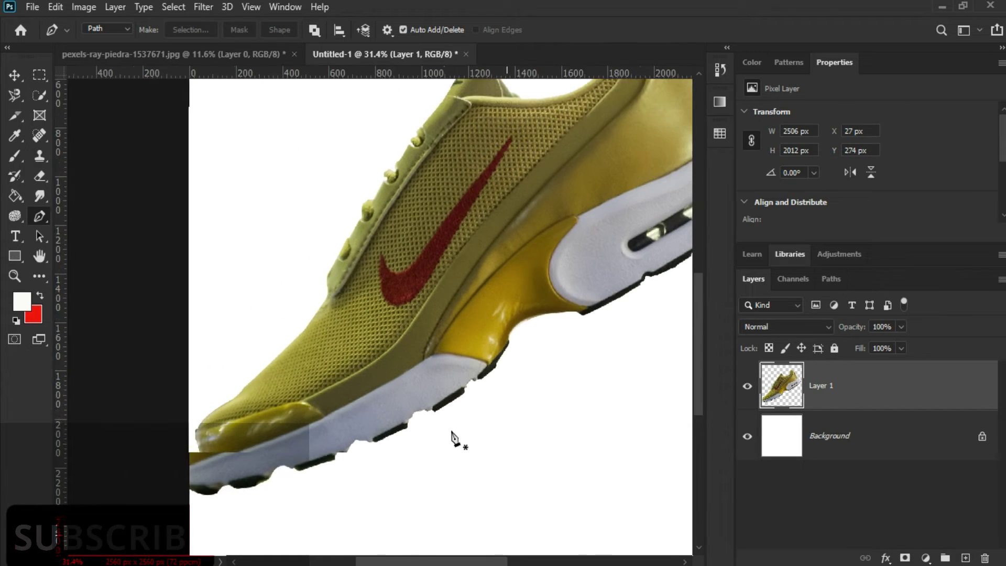
# Delete a rough sliver from the black sole edge below the heel's air window using a three-point Pen path selection, and deselect.
pyautogui.scroll(7, 521, 330)
pyautogui.scroll(4, 522, 330)
pyautogui.scroll(7, 449, 370)
pyautogui.click(376, 414)
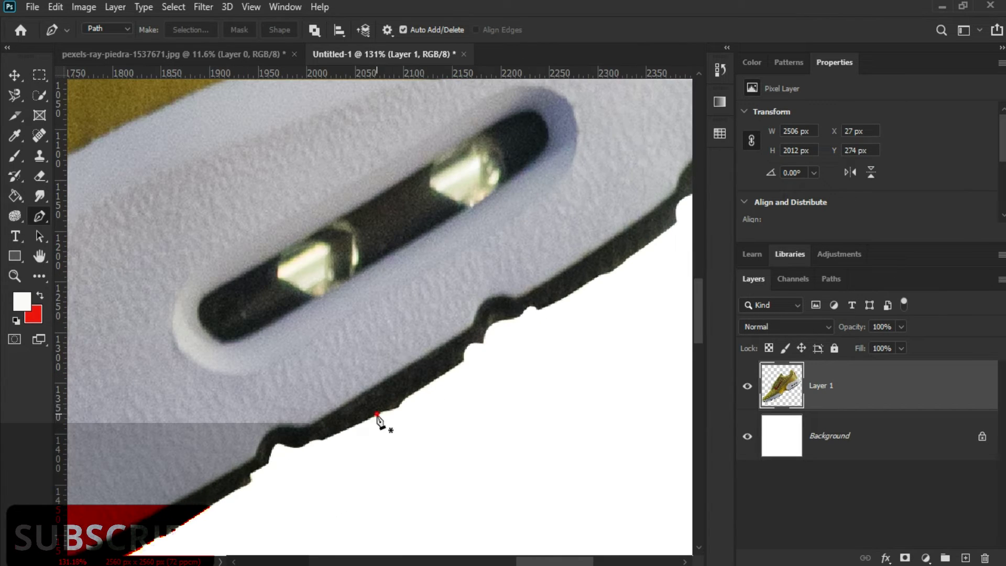
pyautogui.click(421, 390)
pyautogui.click(410, 416)
pyautogui.hotkey('ctrl', 'Return')
pyautogui.press('Delete')
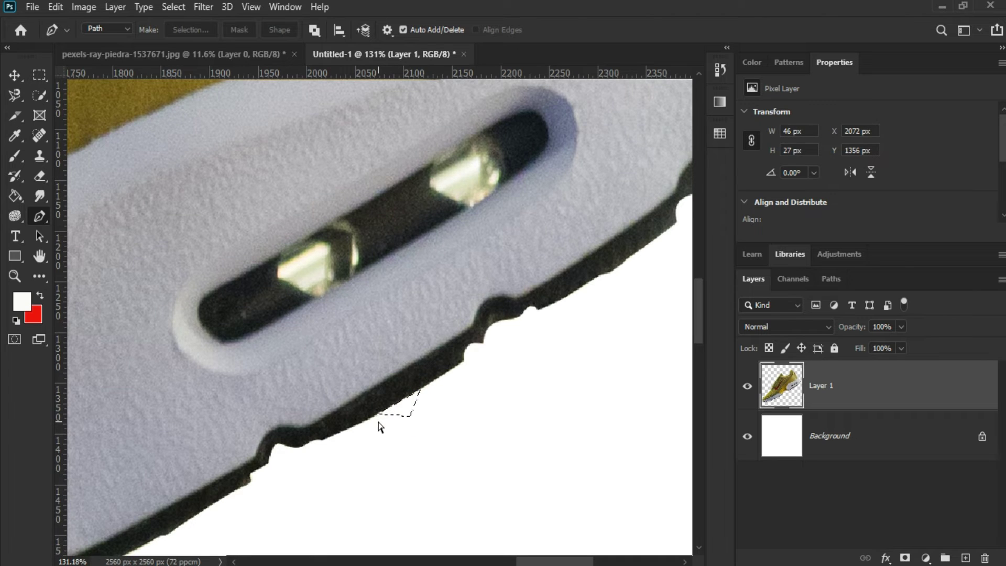
pyautogui.hotkey('ctrl', 'd')
# Delete another rough sliver from the steep sole edge near the back of the heel using a four-point Pen path selection, and deselect.
pyautogui.scroll(-5, 379, 422)
pyautogui.scroll(1, 379, 422)
pyautogui.scroll(-4, 229, 505)
pyautogui.scroll(8, 500, 328)
pyautogui.click(521, 269)
pyautogui.click(540, 278)
pyautogui.click(569, 209)
pyautogui.click(553, 202)
pyautogui.hotkey('ctrl', 'Return')
pyautogui.press('Delete')
pyautogui.hotkey('ctrl', 'd')
# Smooth the notch between the two middle forefoot treads by deleting the area inside a curved Pen path, and deselect.
pyautogui.scroll(-6, 562, 256)
pyautogui.scroll(-4, 562, 256)
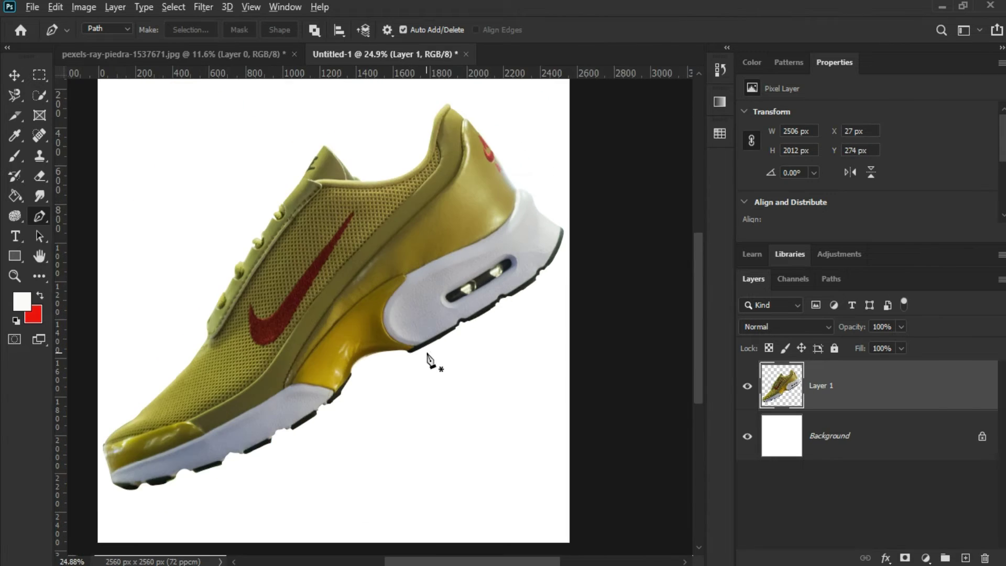
pyautogui.scroll(12, 465, 337)
pyautogui.scroll(-3, 663, 200)
pyautogui.scroll(-4, 664, 207)
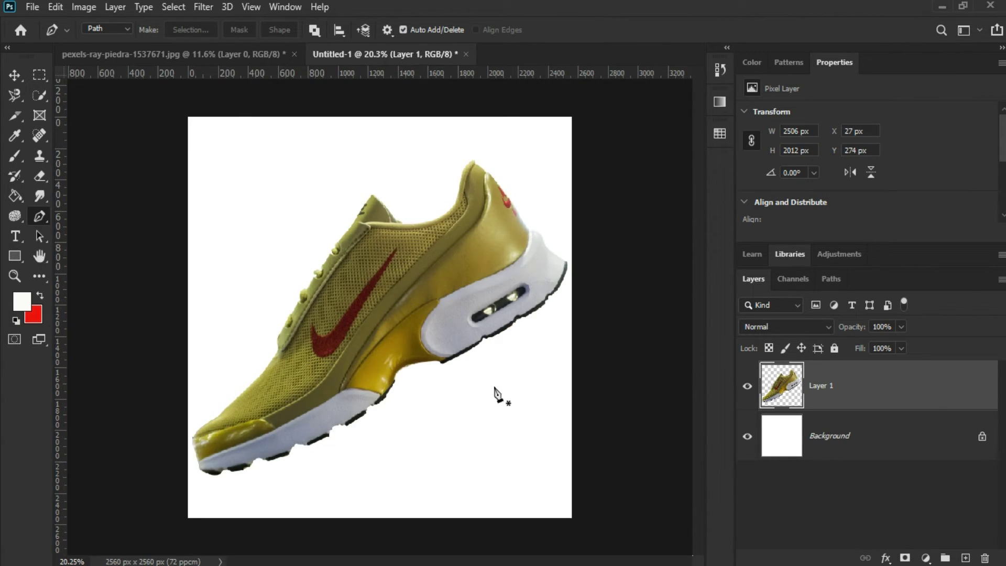
pyautogui.scroll(5, 380, 419)
pyautogui.scroll(-4, 254, 517)
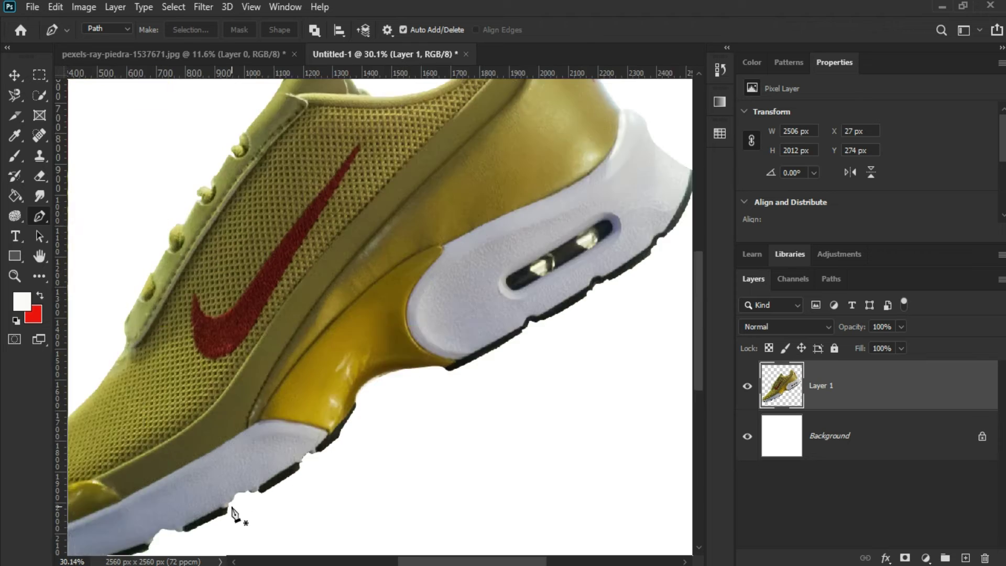
pyautogui.scroll(3, 393, 417)
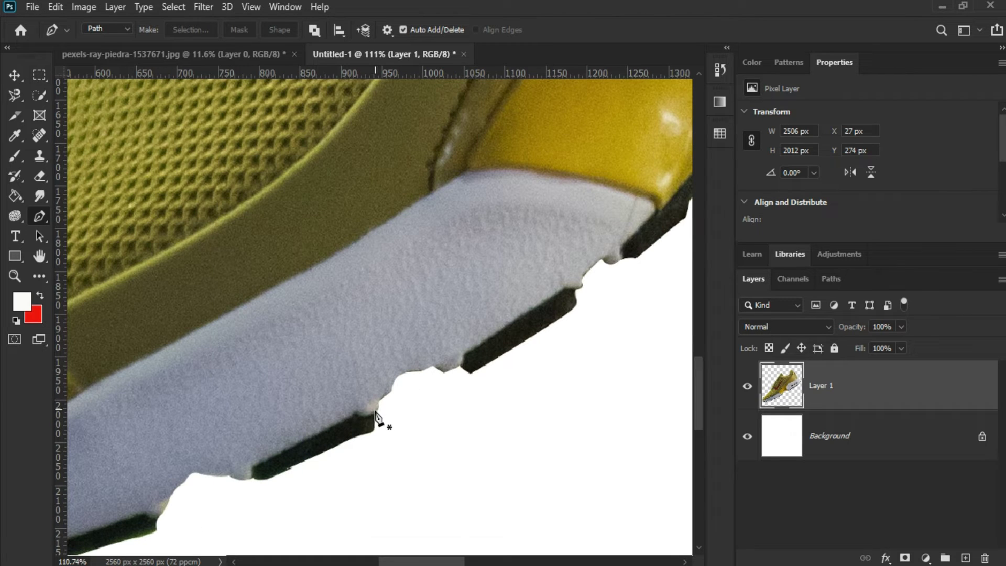
pyautogui.moveTo(448, 371); pyautogui.dragTo(460, 376)
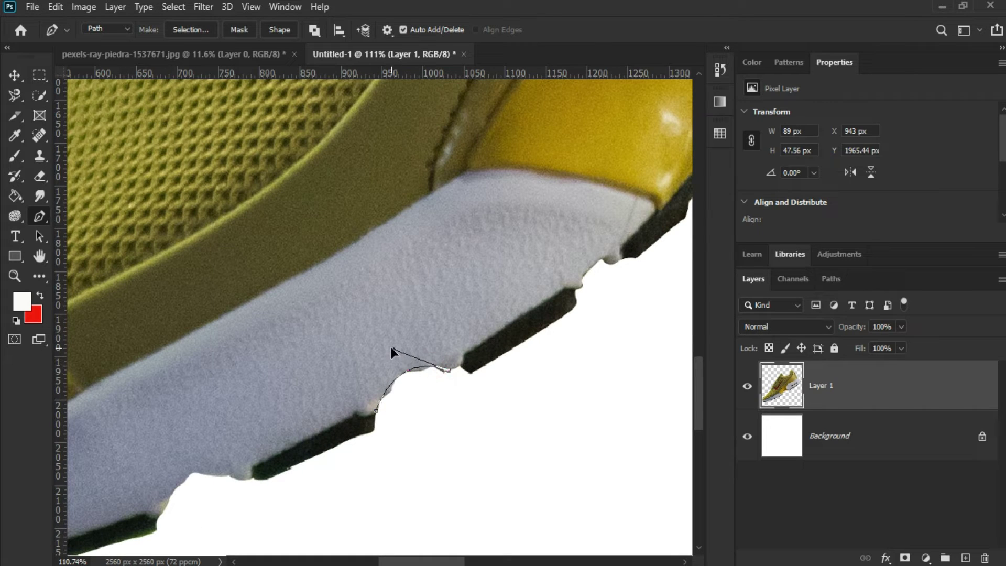
pyautogui.click(463, 377)
pyautogui.click(377, 409)
pyautogui.hotkey('ctrl', 'd')
pyautogui.scroll(-3, 262, 478)
# Smooth the next tread notch toward the toe by deleting the area inside a curved Pen path, and deselect.
pyautogui.scroll(3, 265, 472)
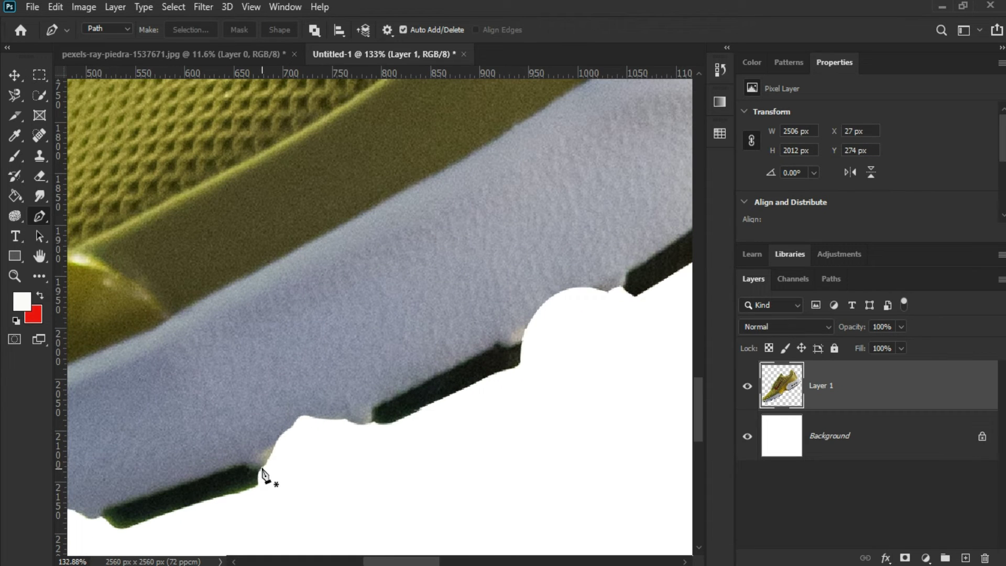
pyautogui.keyDown('alt'); pyautogui.click(364, 423); pyautogui.keyUp('alt')
pyautogui.moveTo(381, 428); pyautogui.dragTo(274, 384)
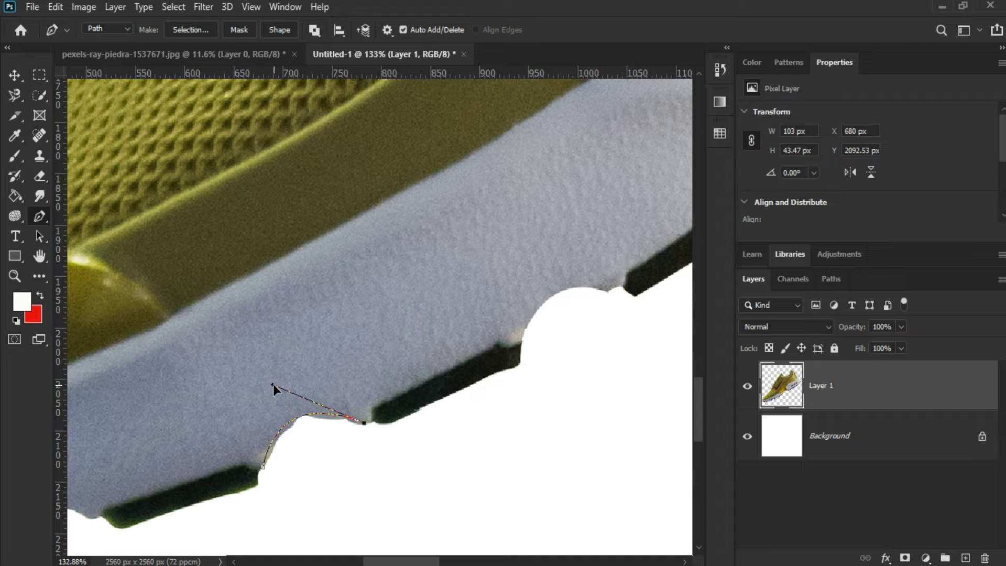
pyautogui.click(263, 466)
pyautogui.hotkey('ctrl', 'Return')
pyautogui.press('Delete')
pyautogui.hotkey('ctrl', 'd')
# Straighten the black sole edge under the heel by deleting the area inside a closed four-sided Pen path, and deselect.
pyautogui.scroll(-5, 286, 473)
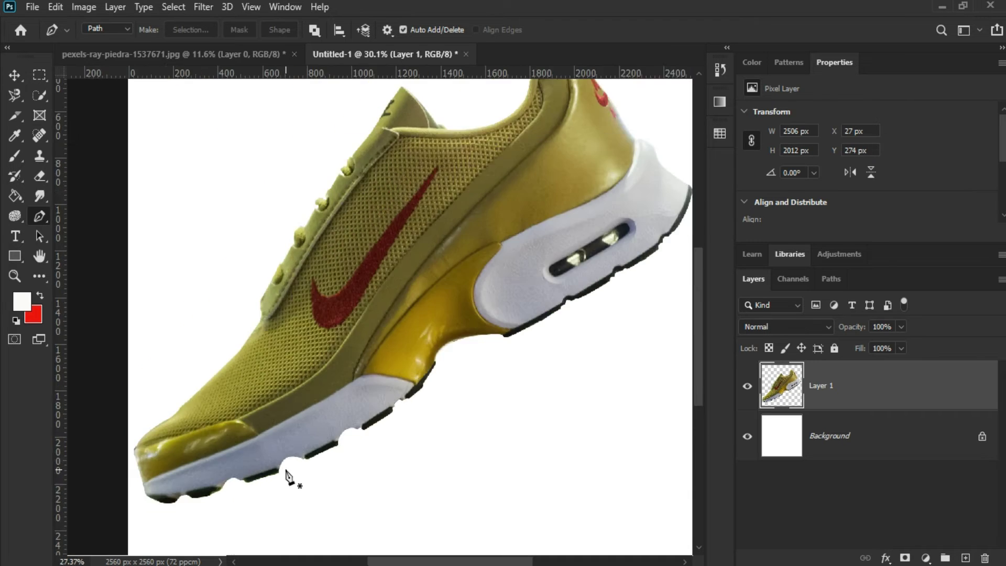
pyautogui.scroll(5, 246, 489)
pyautogui.scroll(-6, 251, 478)
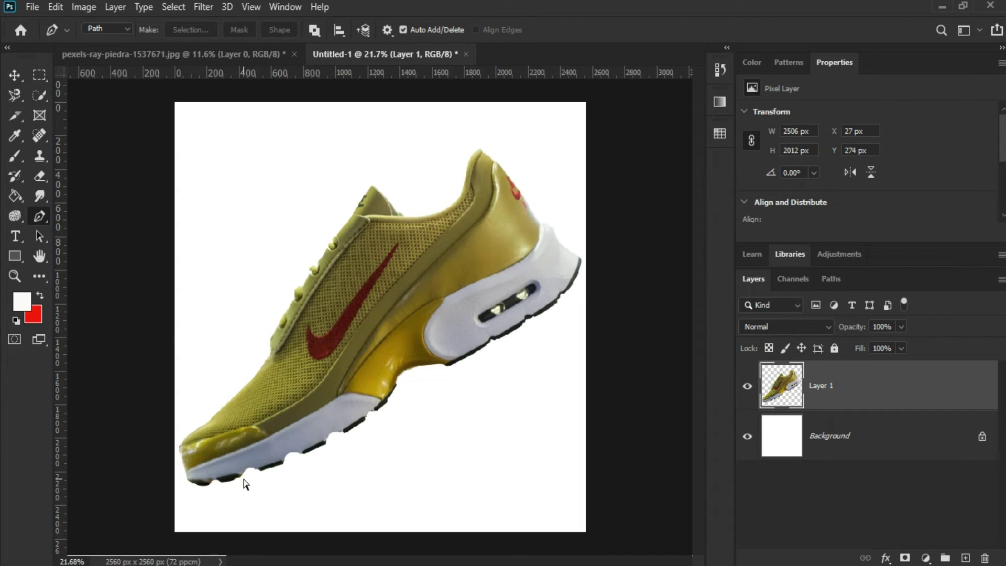
pyautogui.scroll(1, 243, 472)
pyautogui.scroll(8, 533, 357)
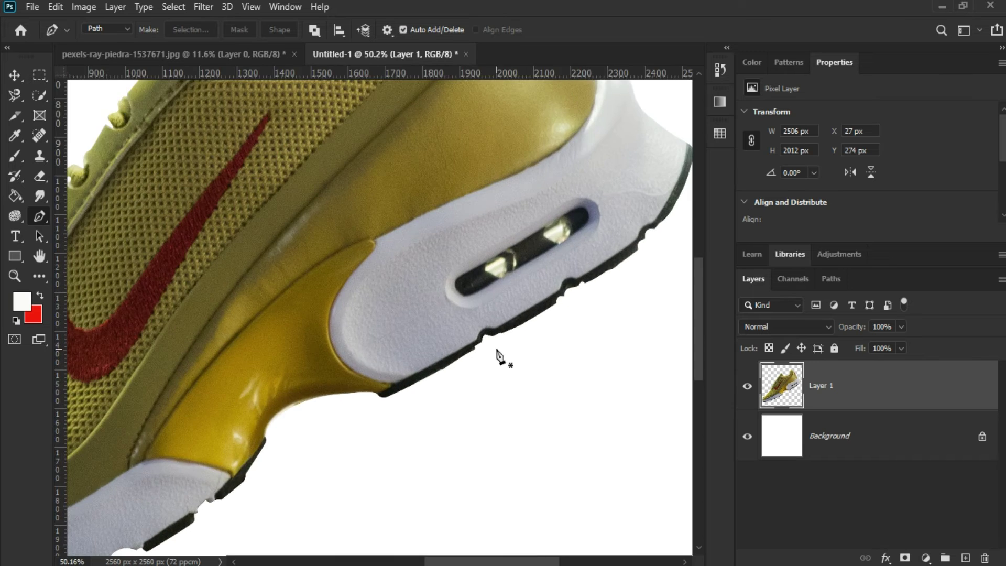
pyautogui.click(341, 419)
pyautogui.click(468, 344)
pyautogui.click(408, 433)
pyautogui.click(342, 420)
pyautogui.hotkey('ctrl', 'Return')
pyautogui.press('Delete')
pyautogui.hotkey('ctrl', 'd')
pyautogui.scroll(-9, 494, 418)
pyautogui.scroll(1, 495, 422)
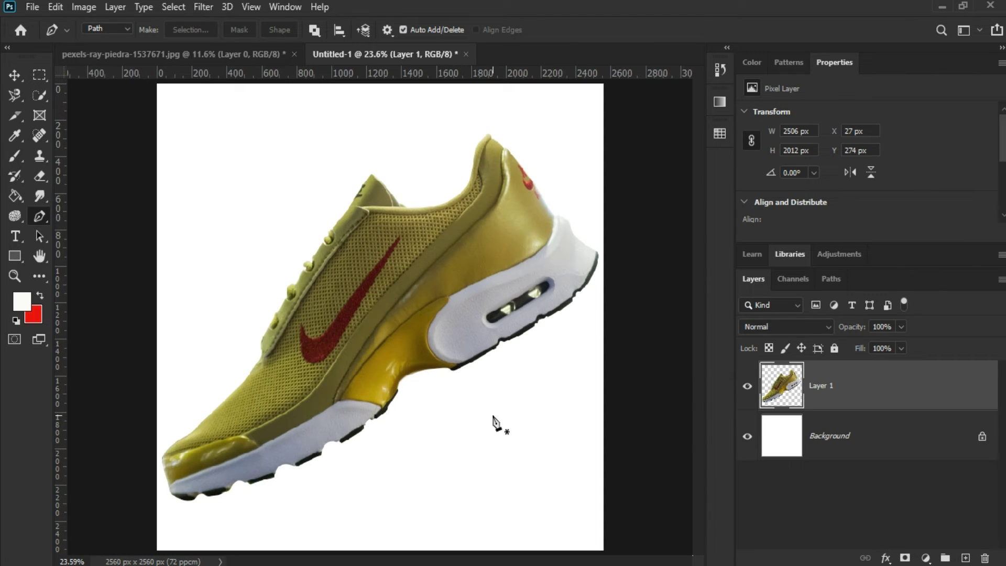
# Start a Save for Web (Legacy) export of the shoe document in JPEG format at Maximum quality.
pyautogui.click(33, 7)
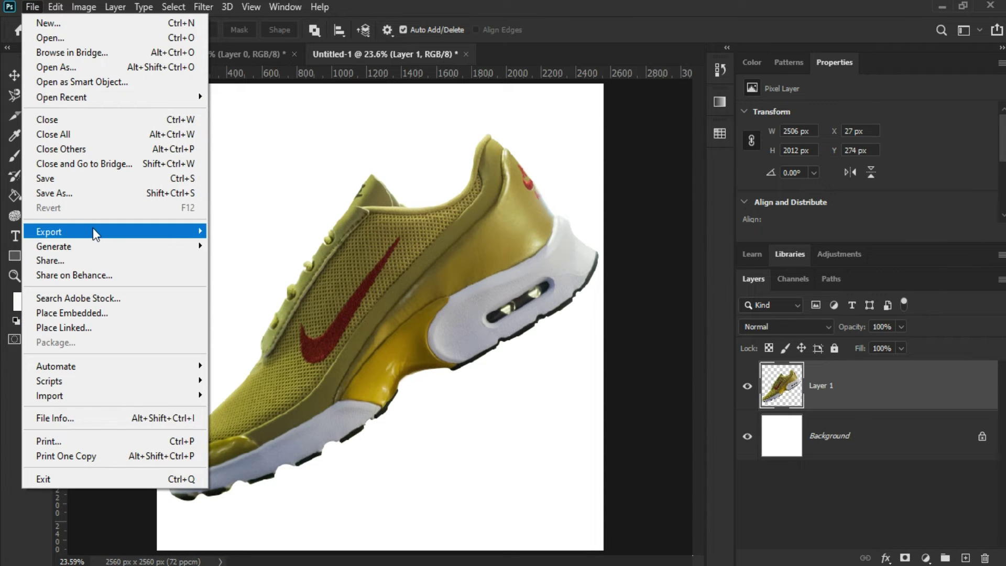
pyautogui.moveTo(126, 232)
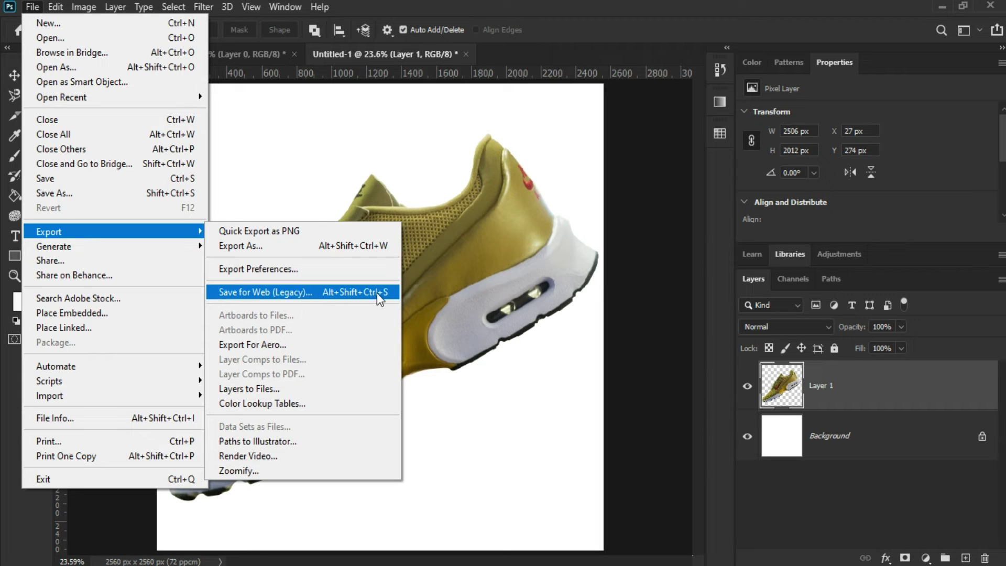
pyautogui.click(300, 291)
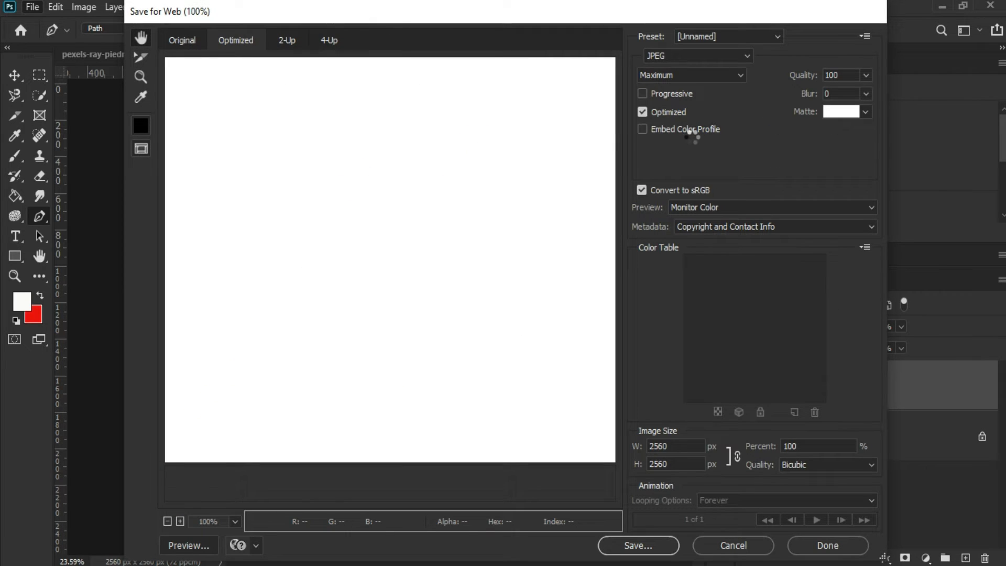
pyautogui.click(721, 56)
pyautogui.click(671, 84)
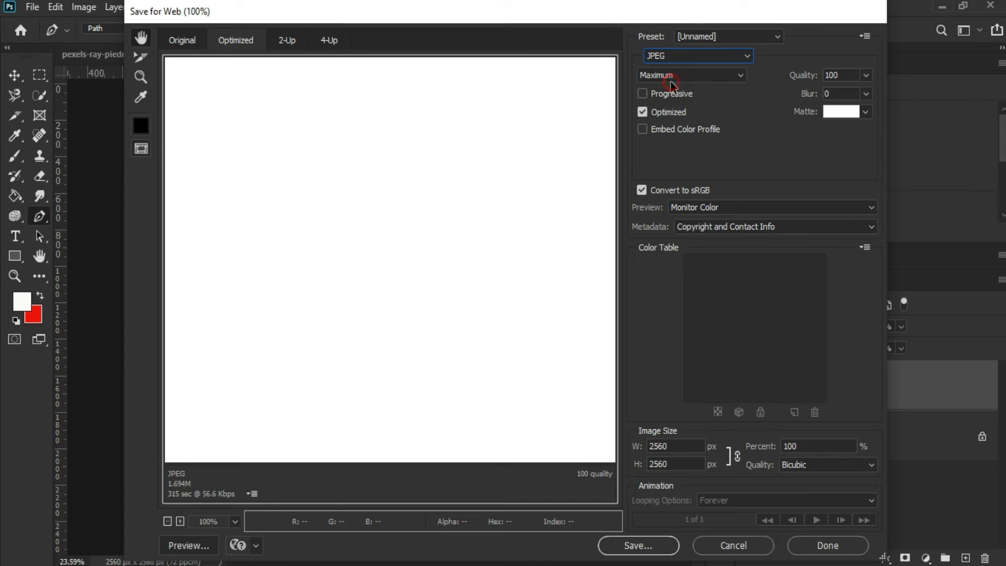
pyautogui.click(735, 76)
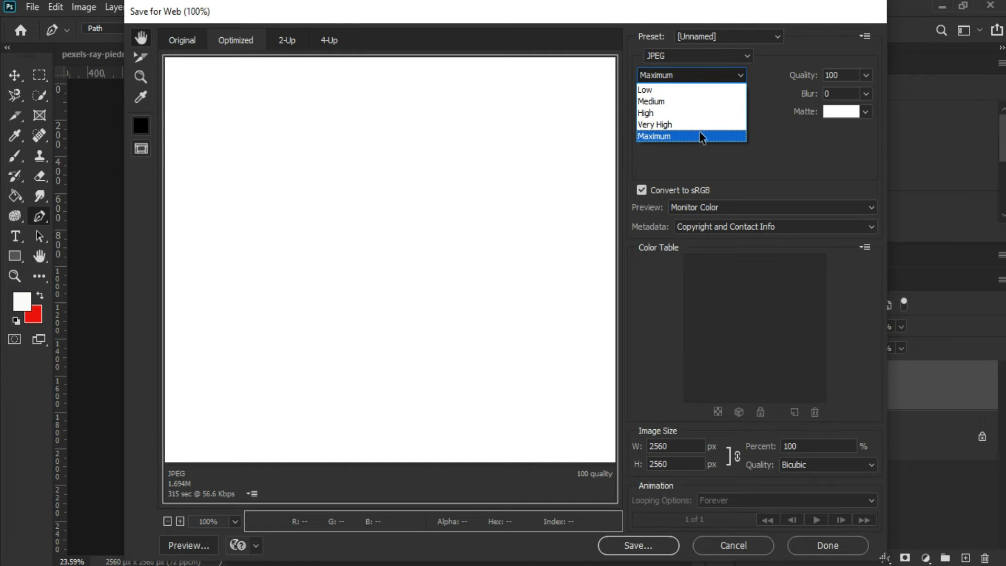
pyautogui.click(700, 136)
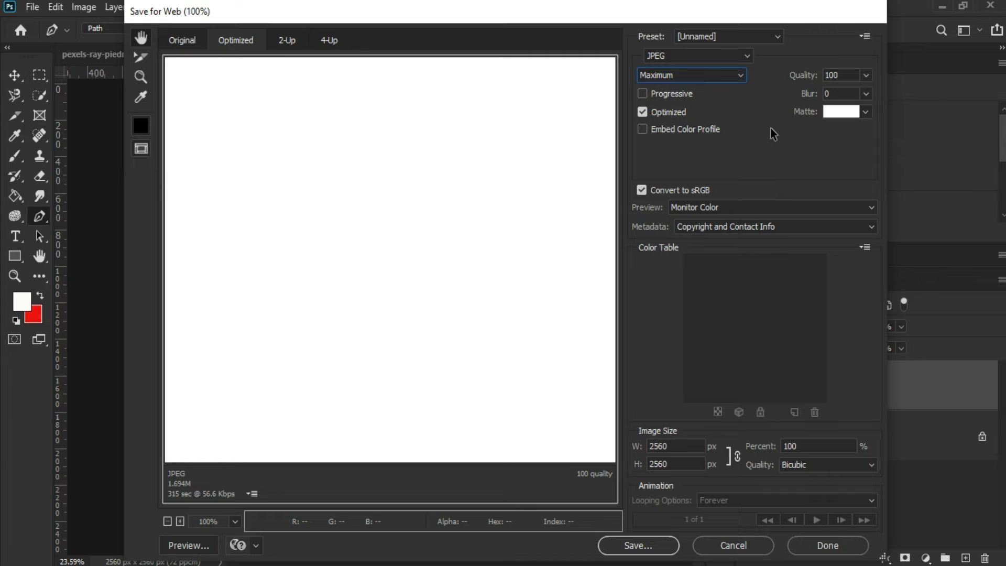
# Save the optimized JPEG in the Documents folder with the file name Shoes.
pyautogui.click(635, 546)
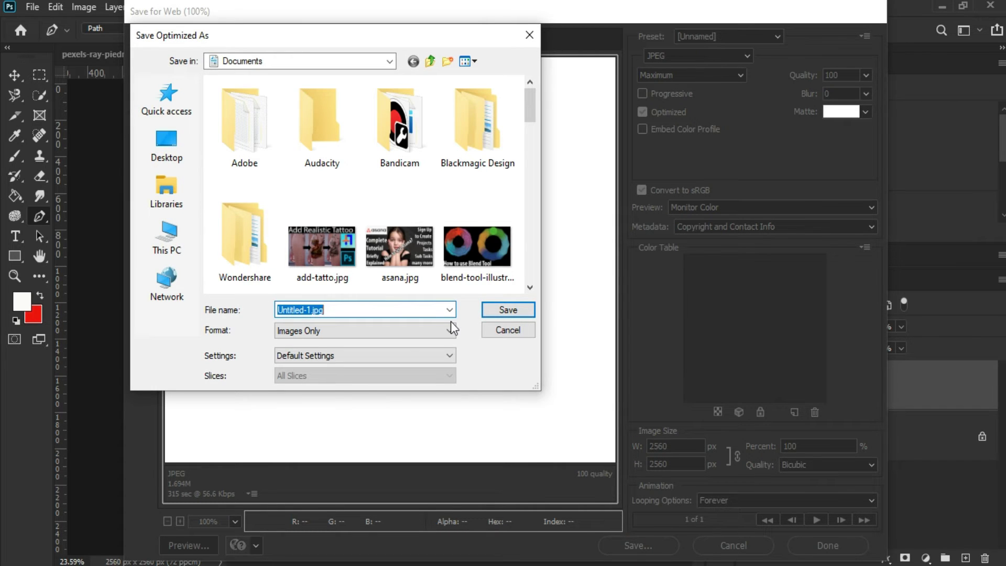
pyautogui.write('edi')
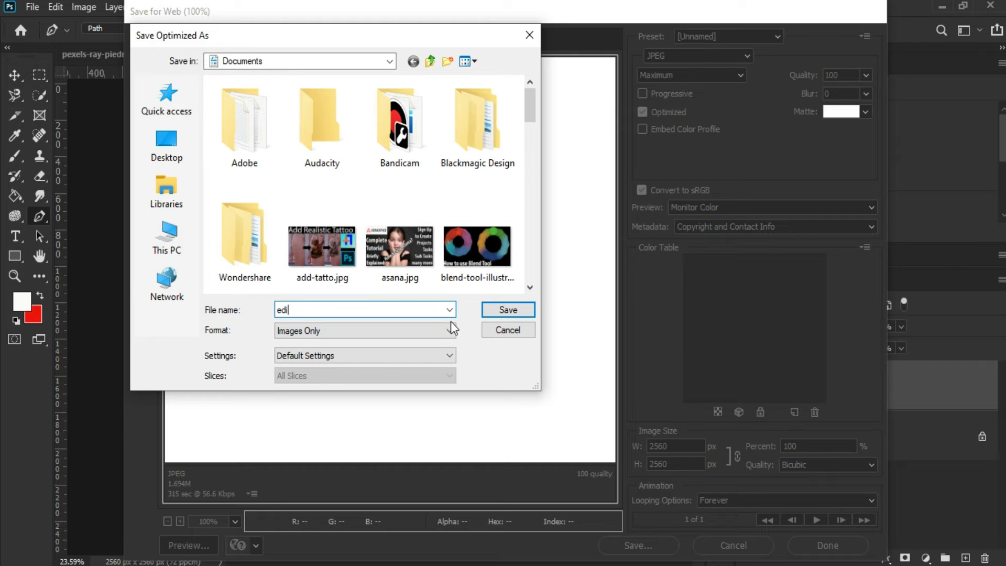
pyautogui.press('BackSpace')
pyautogui.press('BackSpace')
pyautogui.press('BackSpace')
pyautogui.write('Shoe')
pyautogui.click(507, 310)
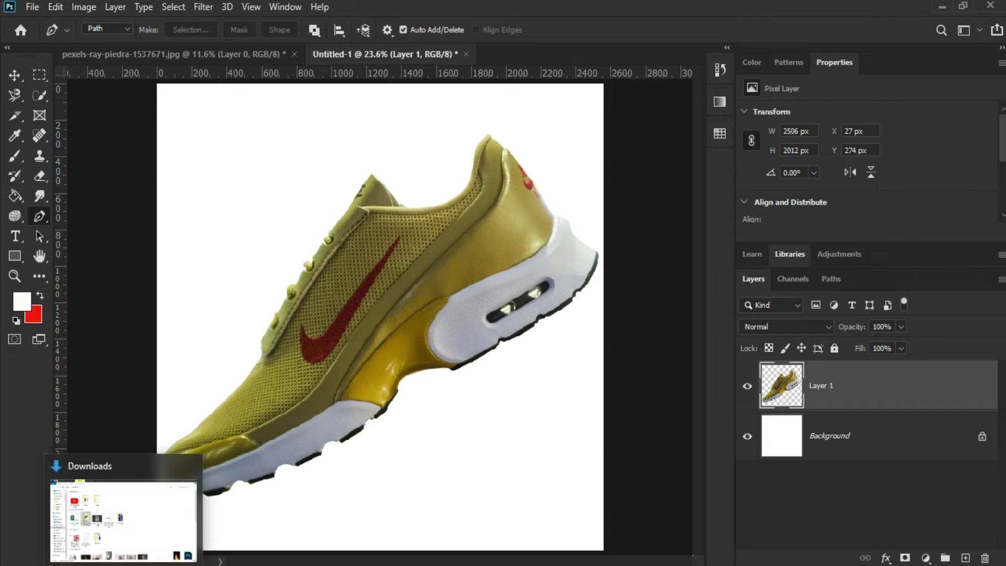
# Open the exported Shoes.jpg from the Documents folder in Photos to check the white-background result, and close the viewer.
pyautogui.click(121, 482)
pyautogui.click(57, 310)
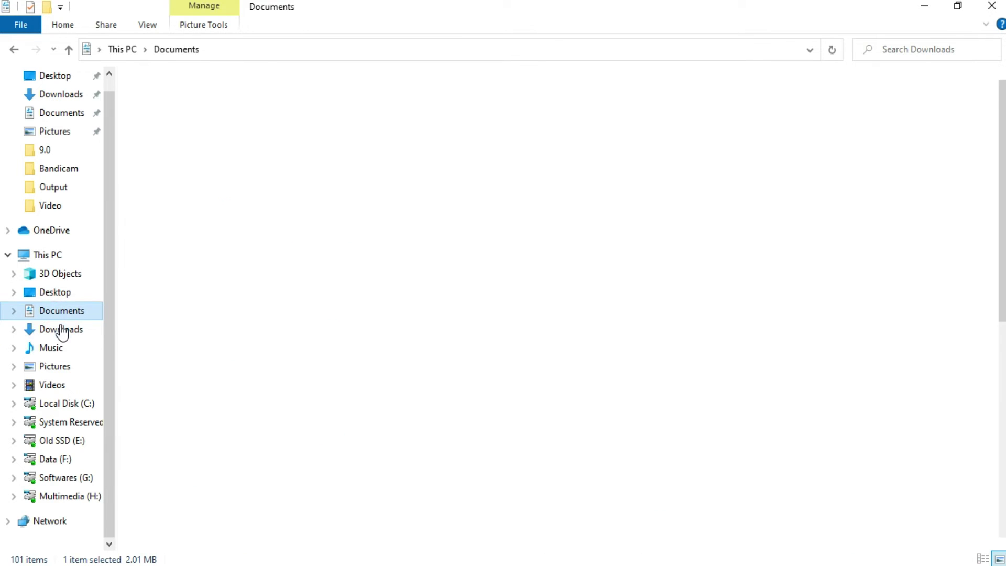
pyautogui.scroll(-8, 868, 402)
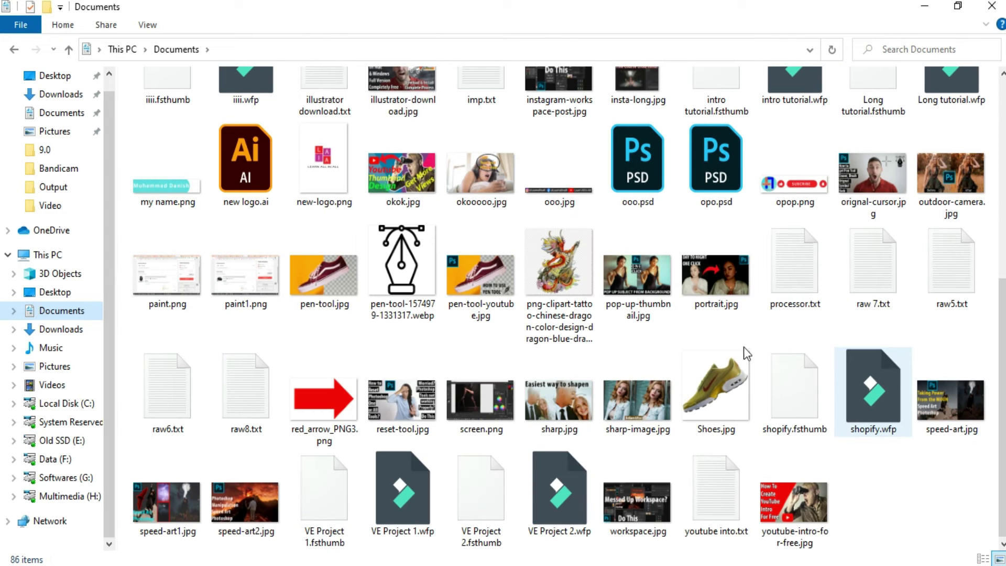
pyautogui.click(733, 396)
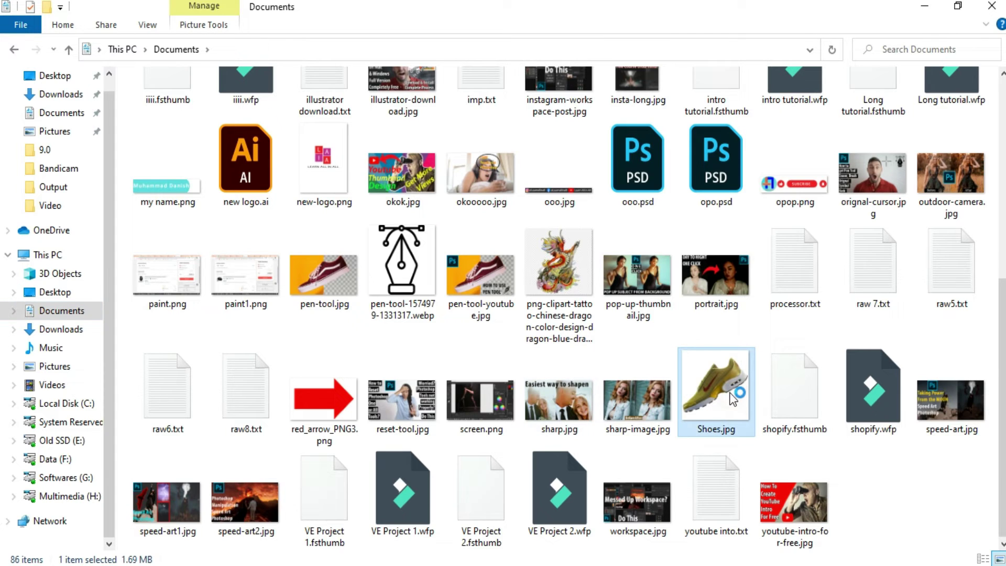
pyautogui.doubleClick(732, 398)
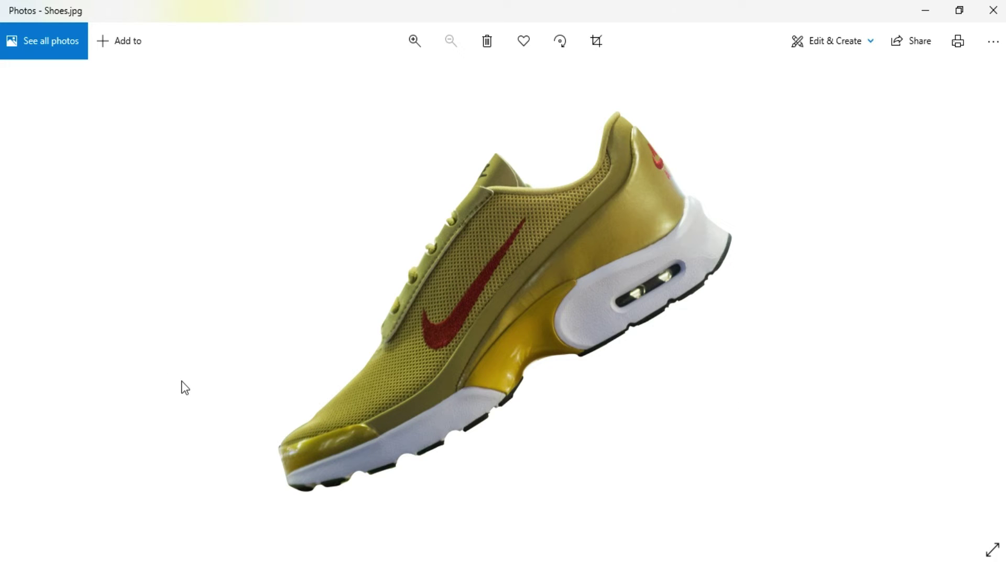
pyautogui.click(993, 10)
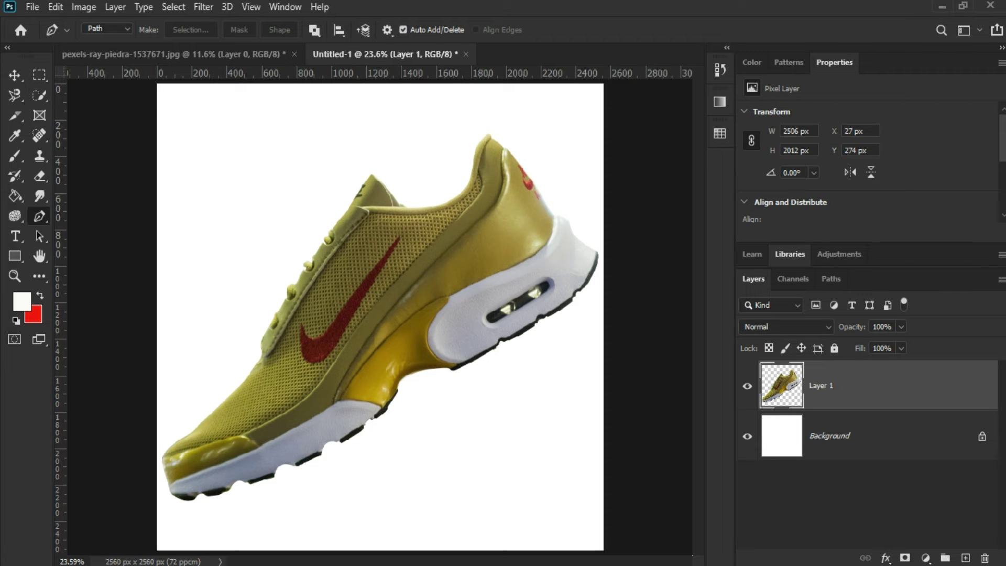
# Close the cut-out pexels-ray-piedra-1537671.jpg document without saving and reopen the original photo from the Downloads folder in Photoshop.
pyautogui.click(135, 54)
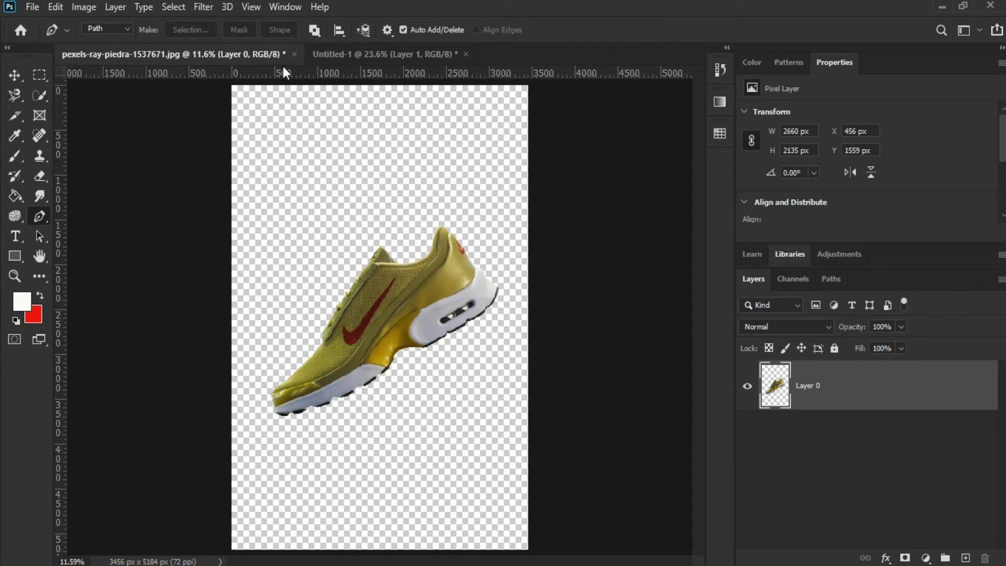
pyautogui.click(295, 54)
pyautogui.click(499, 222)
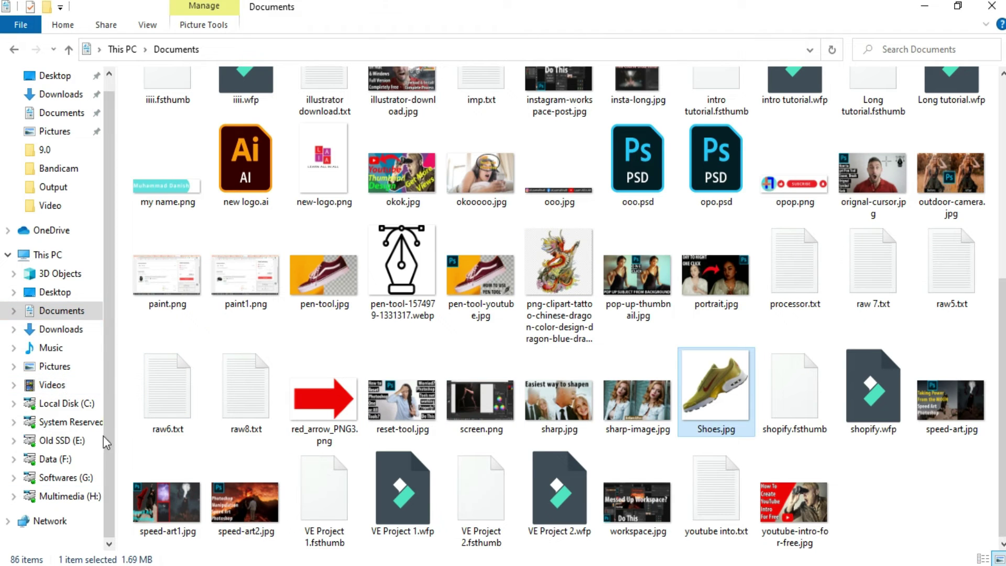
pyautogui.click(55, 328)
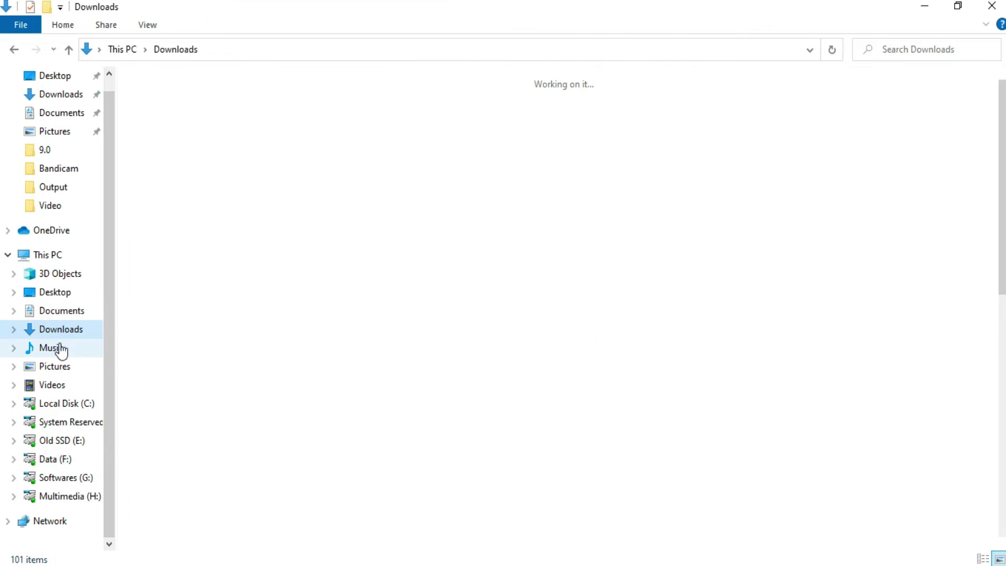
pyautogui.moveTo(245, 268); pyautogui.dragTo(379, 60)
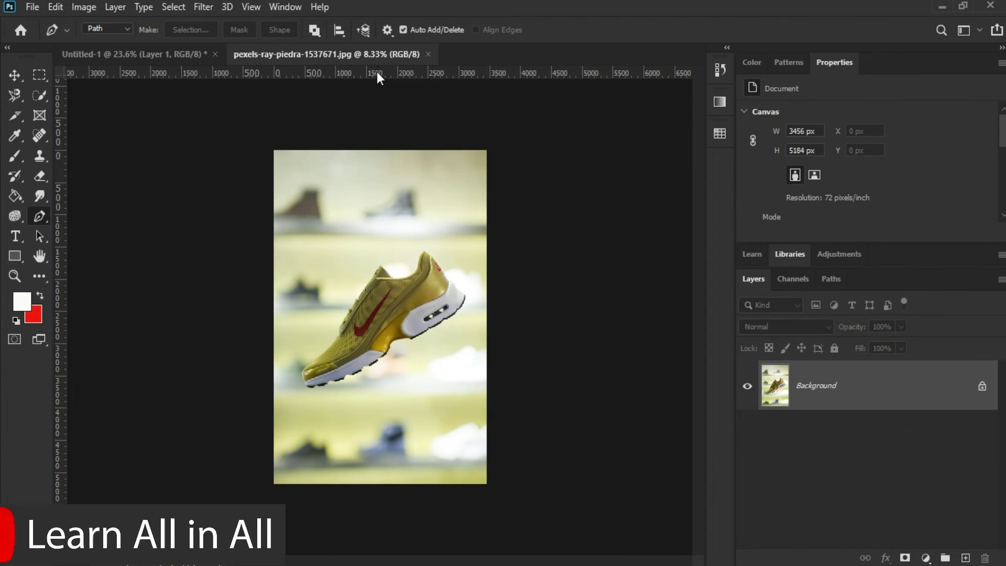
# Select the gold shoe with the Object Selection tool using a rectangle about 2900 by 3050 px around it.
pyautogui.click(42, 96)
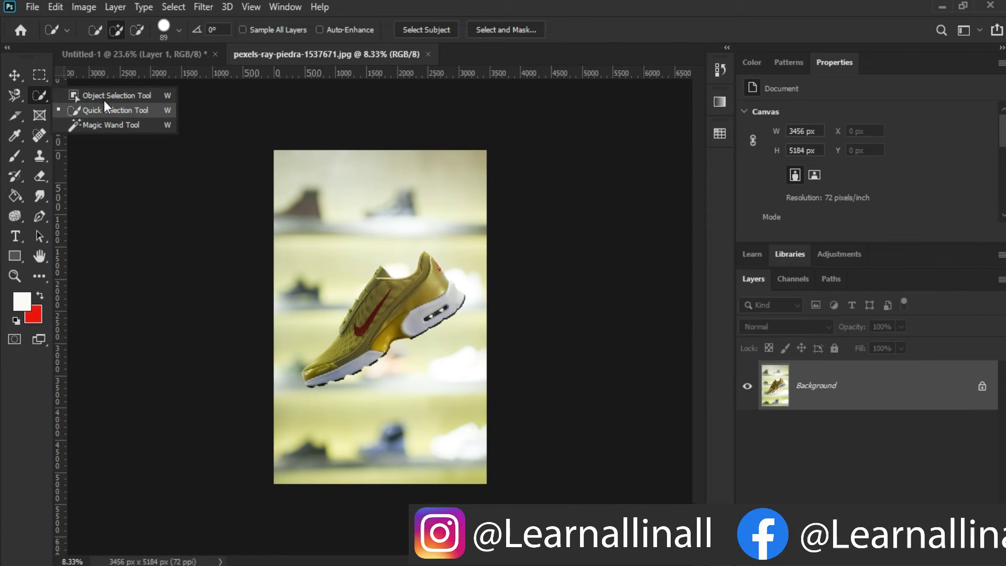
pyautogui.click(103, 96)
pyautogui.moveTo(291, 221); pyautogui.dragTo(529, 381)
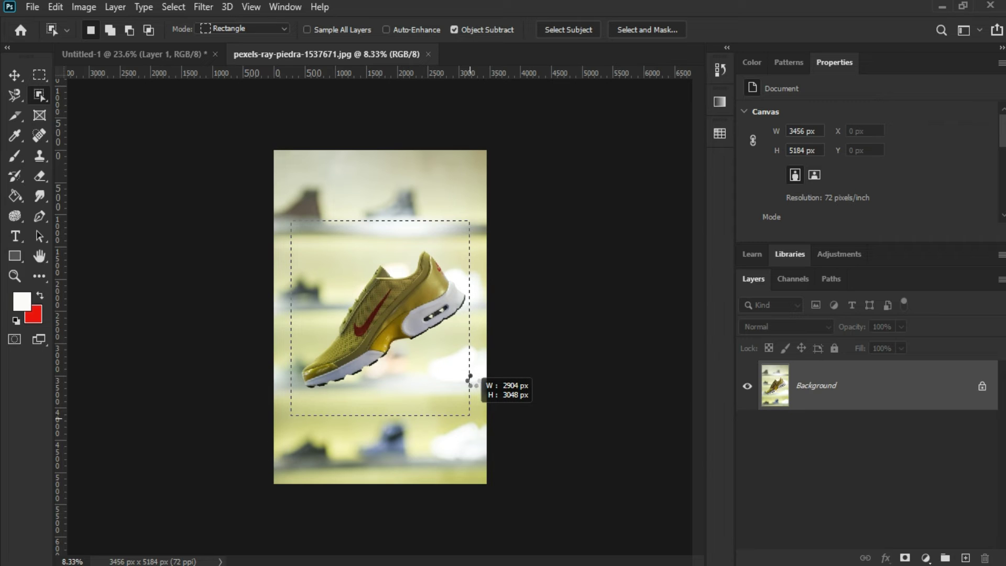
pyautogui.moveTo(471, 378); pyautogui.dragTo(472, 381)
pyautogui.hotkey('ctrl', '0')
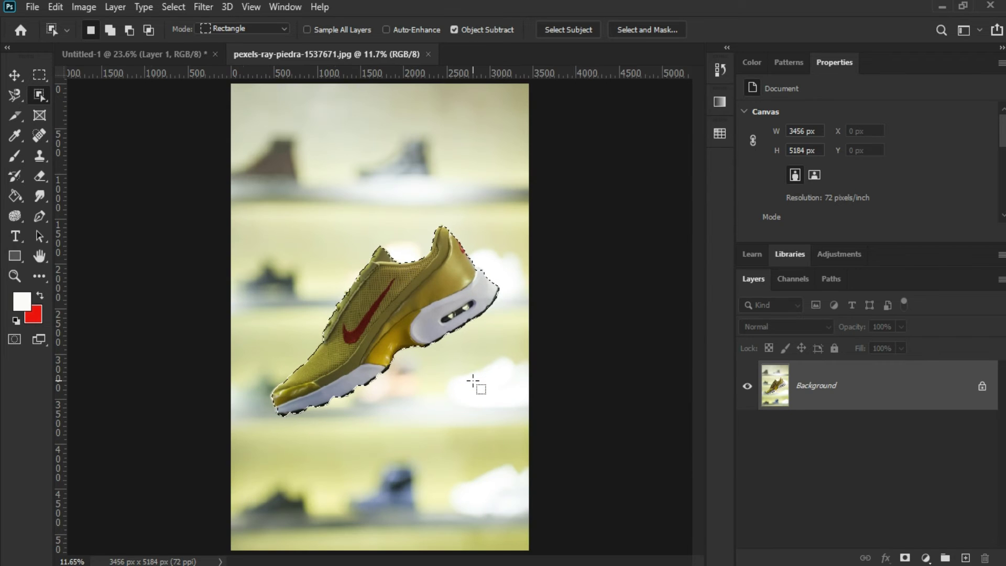
# Add the missed toe tip and the upper edge from the toe to the laces to the selection with the Quick Selection tool.
pyautogui.scroll(5, 405, 280)
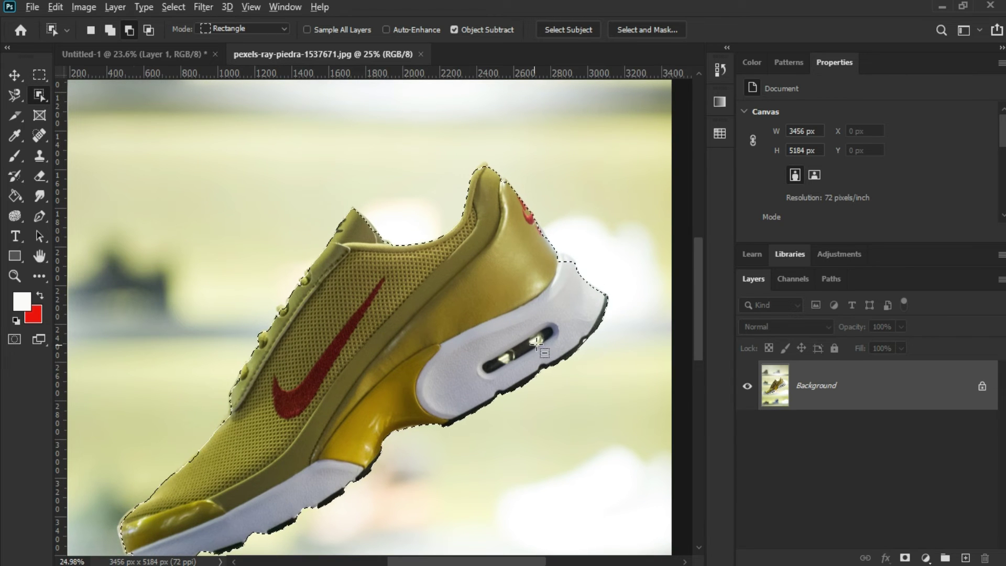
pyautogui.scroll(3, 566, 314)
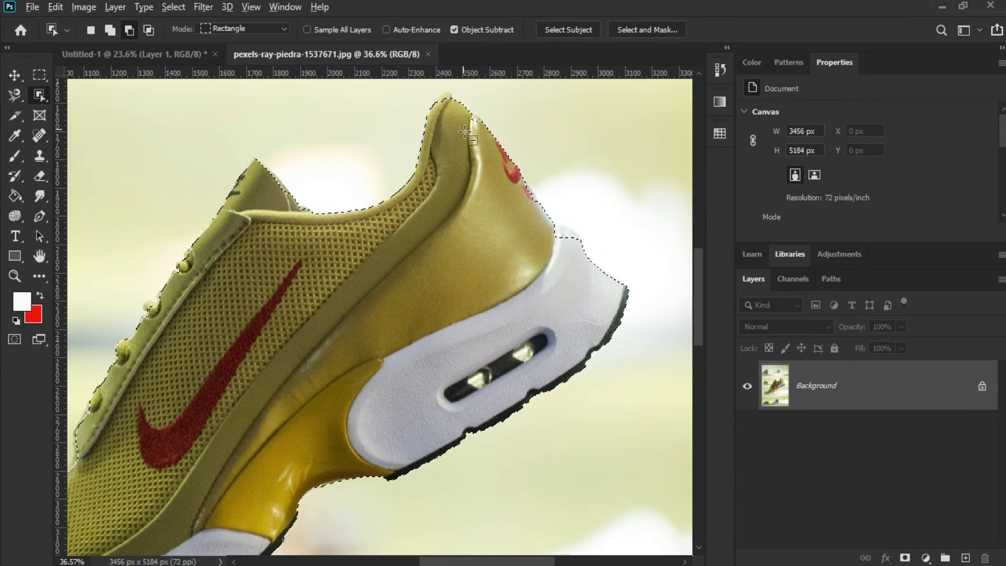
pyautogui.scroll(-2, 463, 140)
pyautogui.scroll(-1, 298, 289)
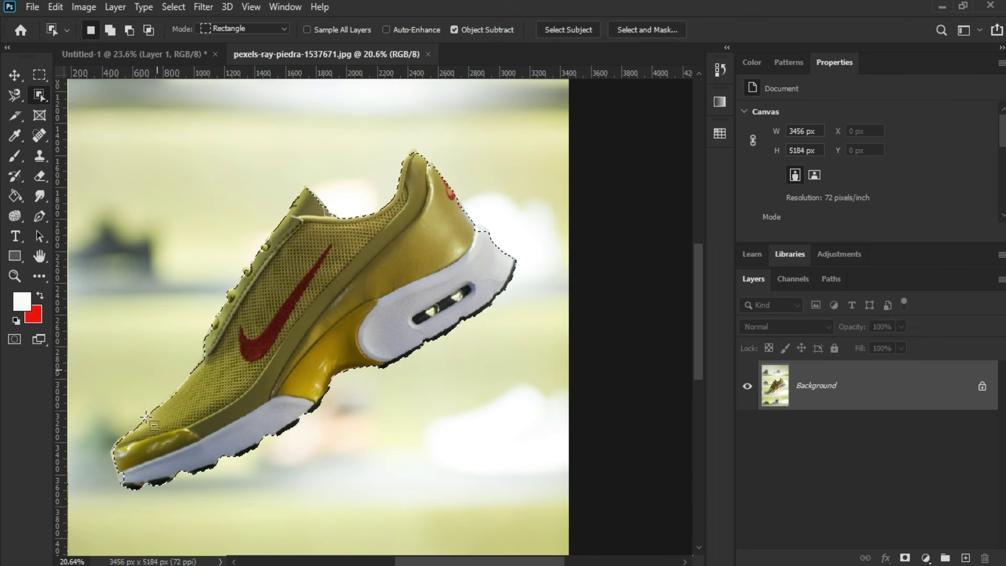
pyautogui.scroll(3, 89, 487)
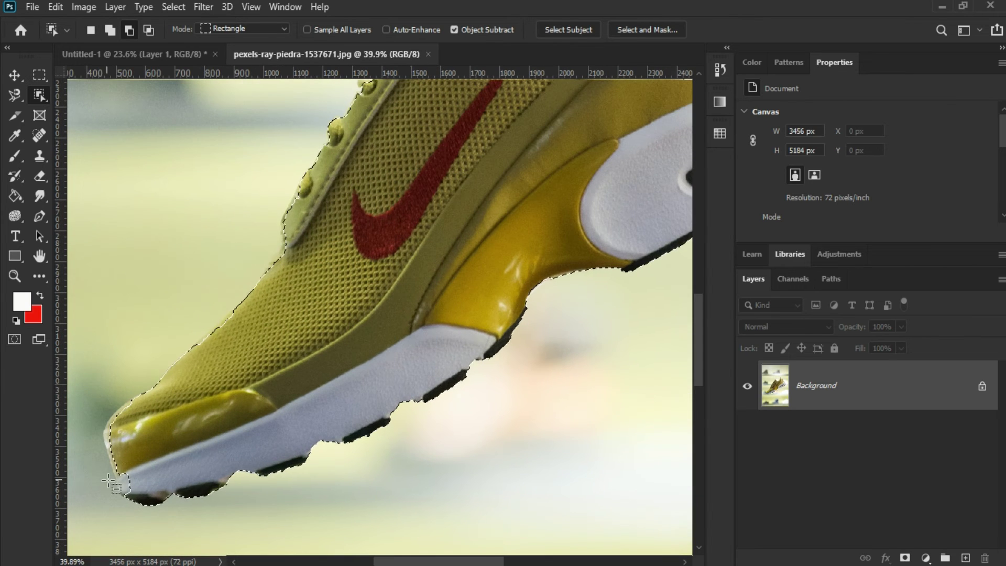
pyautogui.rightClick(39, 94)
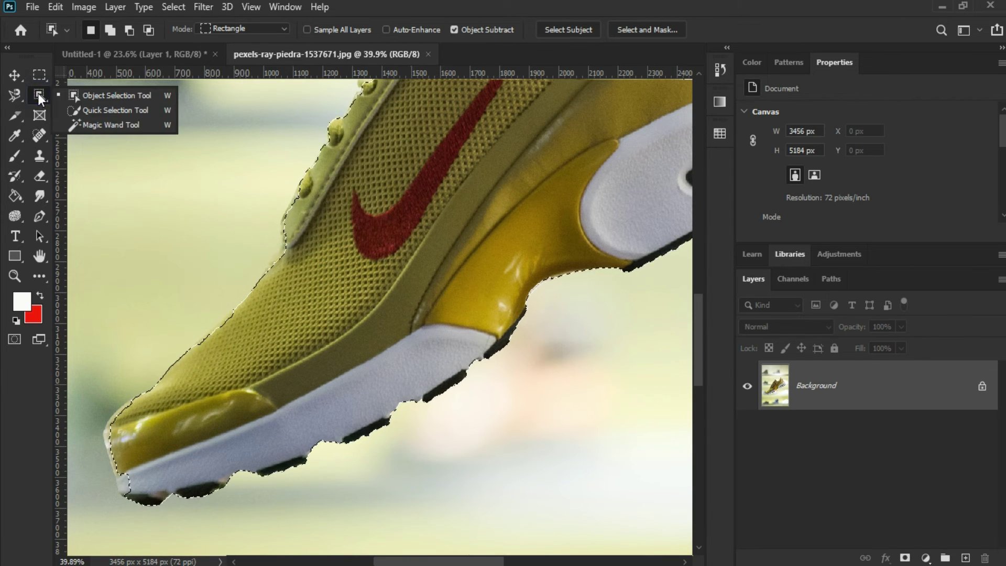
pyautogui.click(139, 109)
pyautogui.scroll(3, 165, 443)
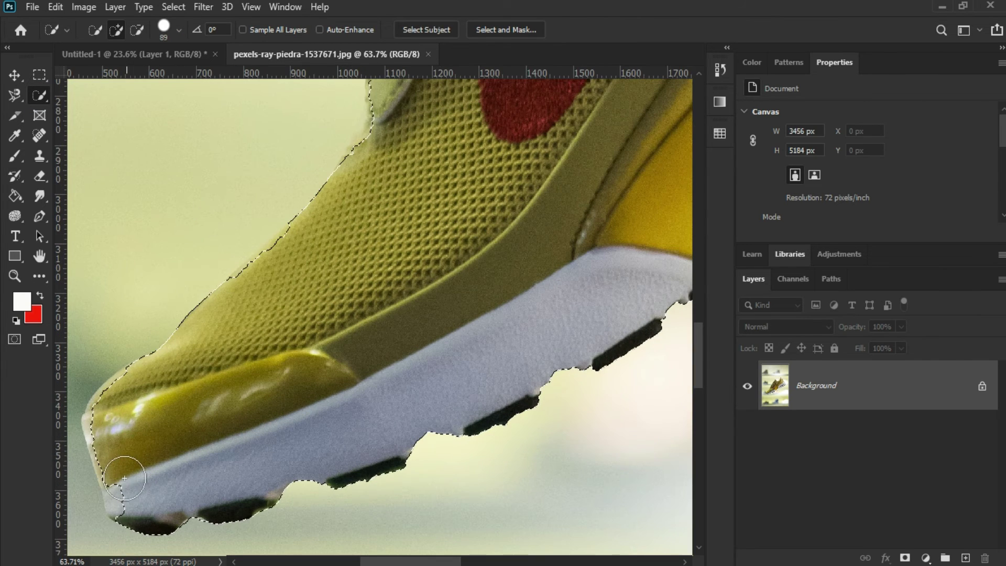
pyautogui.moveTo(107, 422)
pyautogui.mouseDown()
pyautogui.moveTo(130, 499)
pyautogui.moveTo(111, 393)
pyautogui.moveTo(141, 388)
pyautogui.moveTo(146, 367)
pyautogui.moveTo(147, 385)
pyautogui.moveTo(165, 380)
pyautogui.moveTo(292, 231)
pyautogui.moveTo(286, 260)
pyautogui.mouseUp()
pyautogui.click(279, 262)
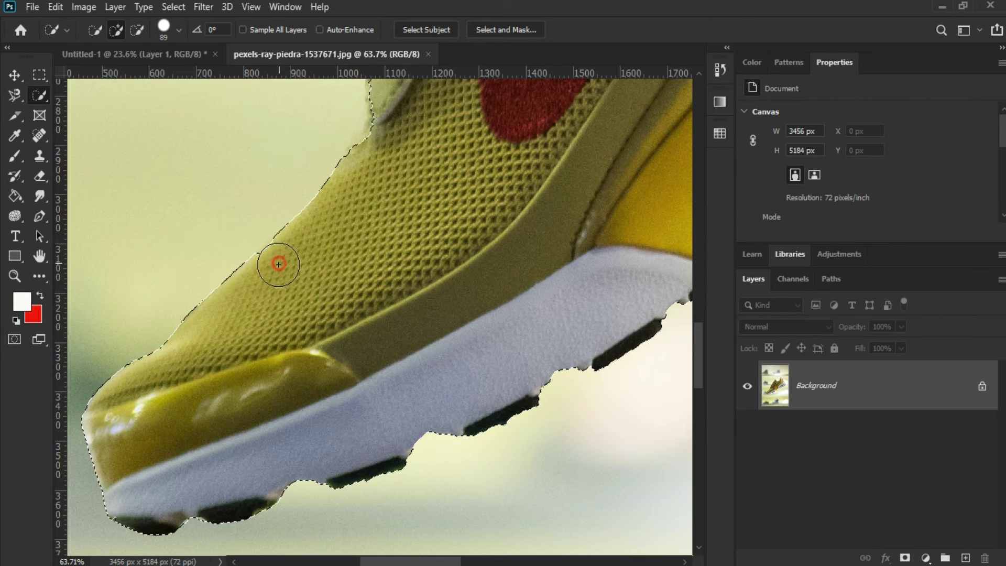
pyautogui.moveTo(377, 170)
pyautogui.mouseDown()
pyautogui.moveTo(387, 135)
pyautogui.moveTo(392, 149)
pyautogui.mouseUp()
# Refine the selection along the shoe's lace eyelet edge with a Quick Selection stroke.
pyautogui.scroll(-5, 392, 148)
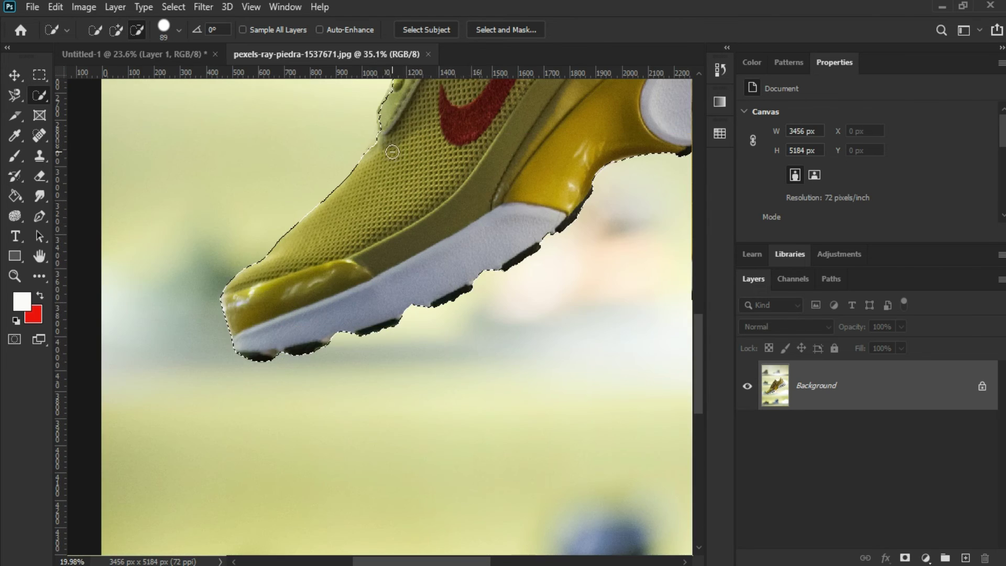
pyautogui.scroll(5, 452, 148)
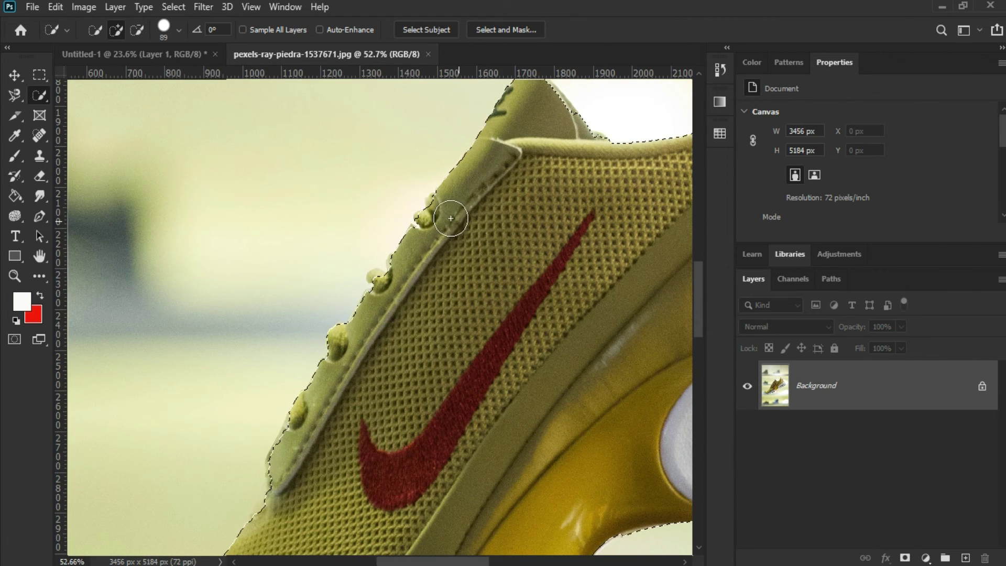
pyautogui.moveTo(450, 218)
pyautogui.mouseDown()
pyautogui.moveTo(426, 209)
pyautogui.moveTo(442, 219)
pyautogui.moveTo(392, 286)
pyautogui.moveTo(395, 307)
pyautogui.moveTo(346, 340)
pyautogui.moveTo(292, 461)
pyautogui.mouseUp()
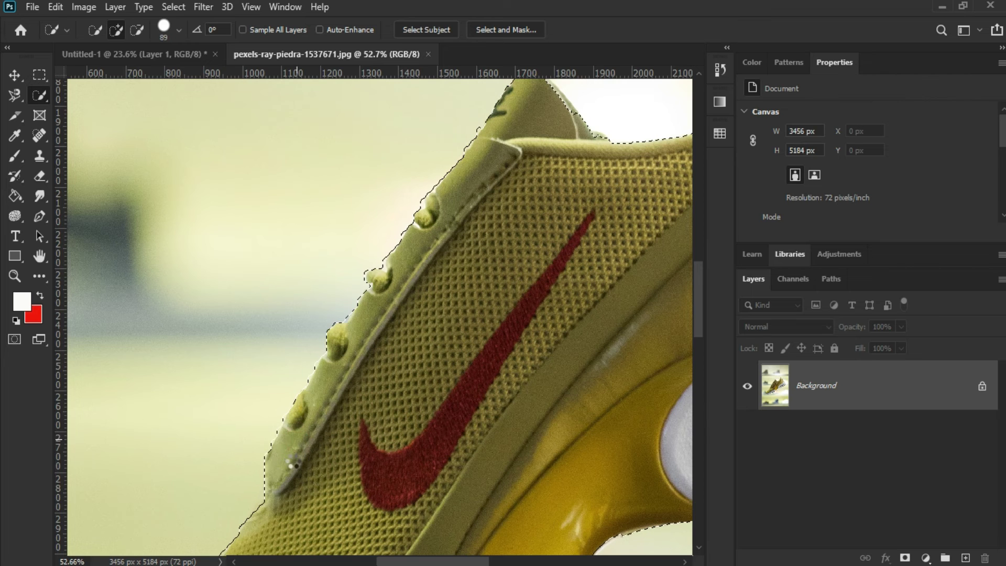
# Refine the selection around the shoe's tongue, adding its rear edge and subtracting the background beside its tip with Quick Selection strokes.
pyautogui.scroll(-5, 300, 450)
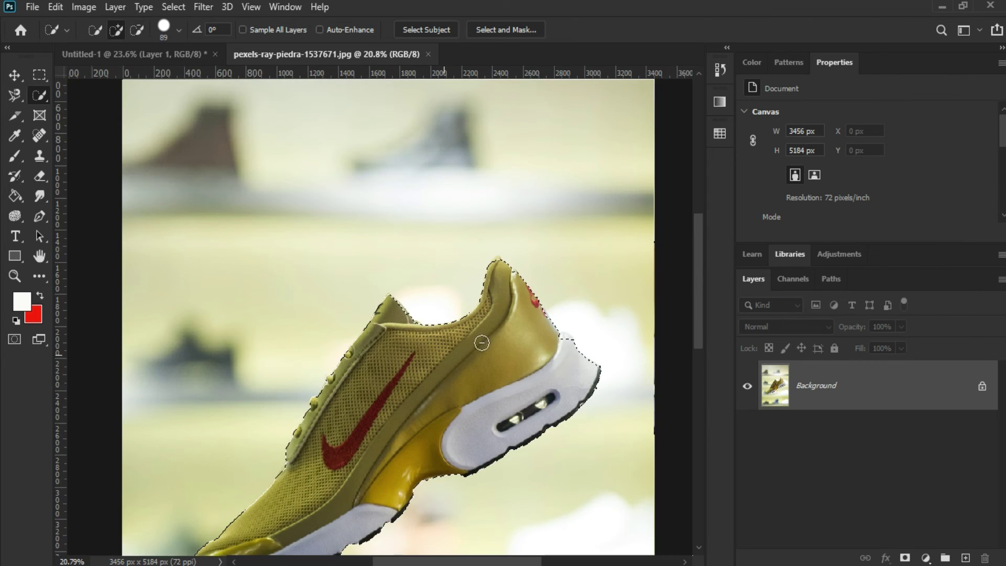
pyautogui.scroll(4, 480, 337)
pyautogui.scroll(4, 283, 282)
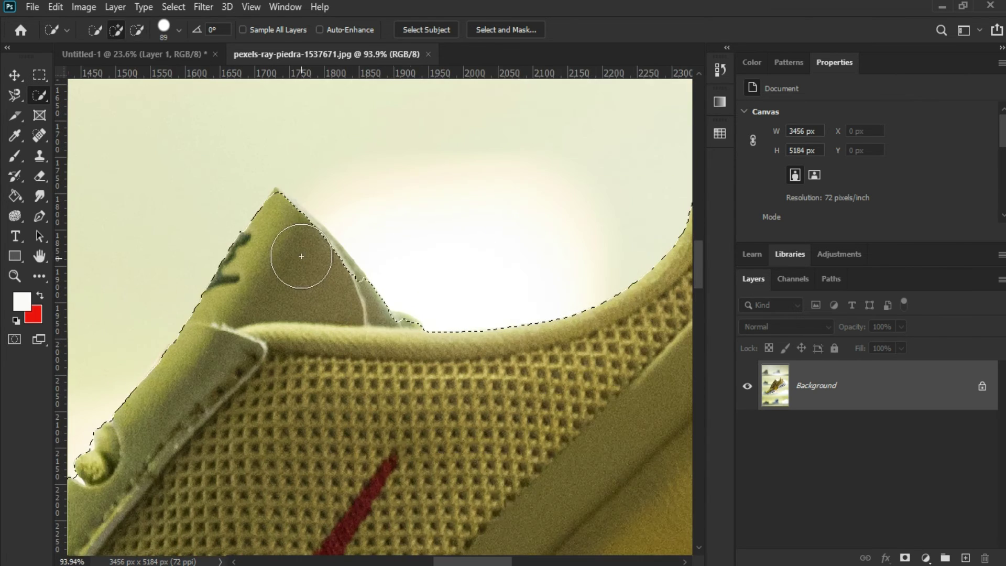
pyautogui.moveTo(313, 261); pyautogui.dragTo(337, 306)
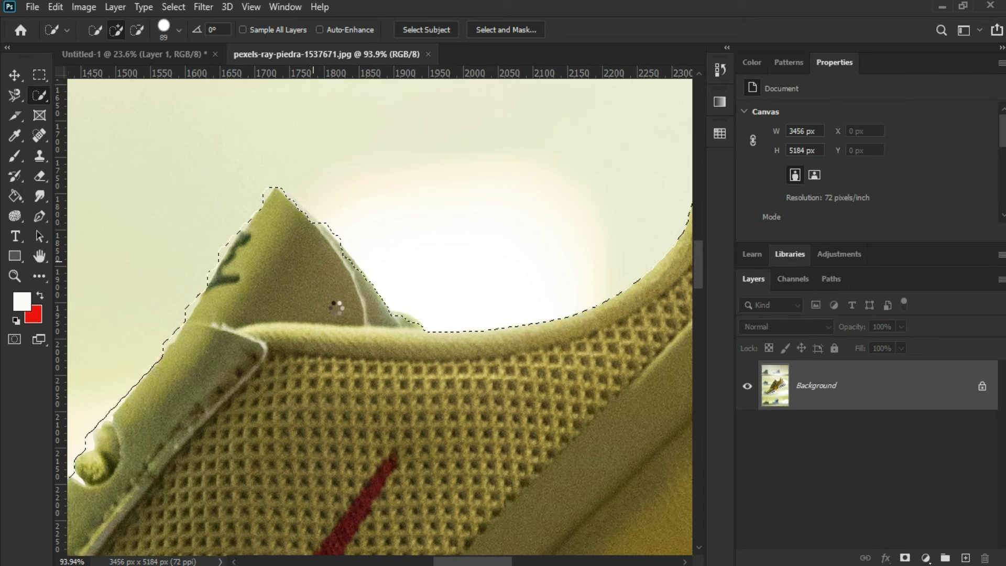
pyautogui.click(289, 237)
pyautogui.moveTo(286, 244)
pyautogui.mouseDown()
pyautogui.moveTo(296, 282)
pyautogui.moveTo(292, 260)
pyautogui.moveTo(227, 199)
pyautogui.mouseUp()
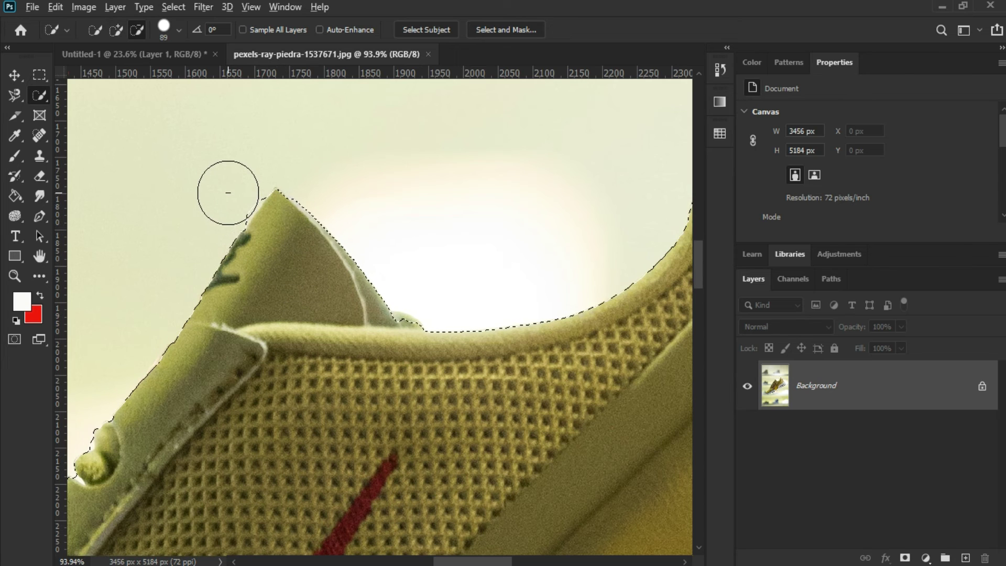
pyautogui.keyDown('alt'); pyautogui.click(229, 198); pyautogui.keyUp('alt')
pyautogui.click(278, 235)
pyautogui.scroll(-5, 284, 263)
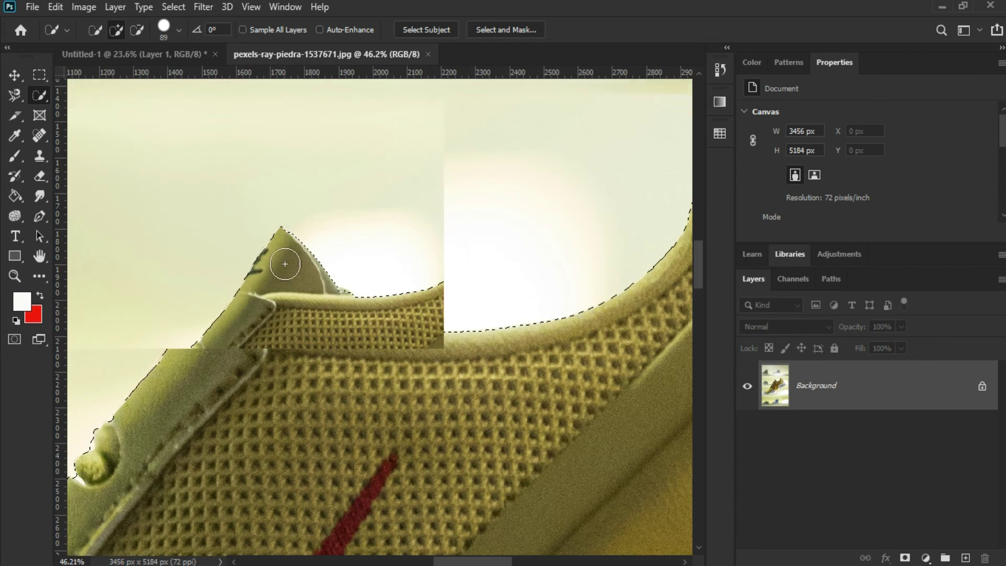
# Refine the selection at the heel collar and add the missed upper corner of the white heel sole with the Quick Selection tool.
pyautogui.scroll(3, 438, 184)
pyautogui.moveTo(436, 165); pyautogui.dragTo(435, 164)
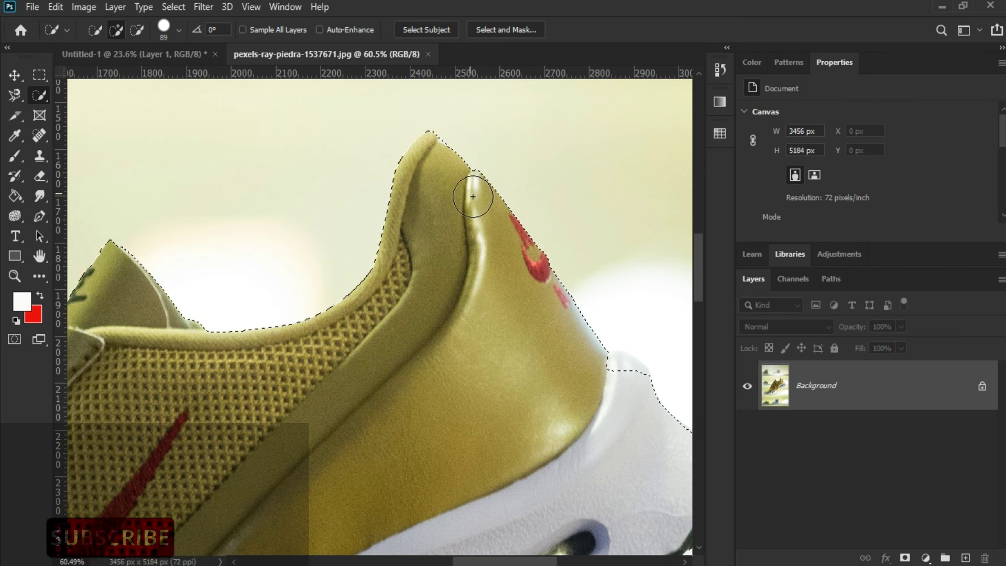
pyautogui.click(620, 385)
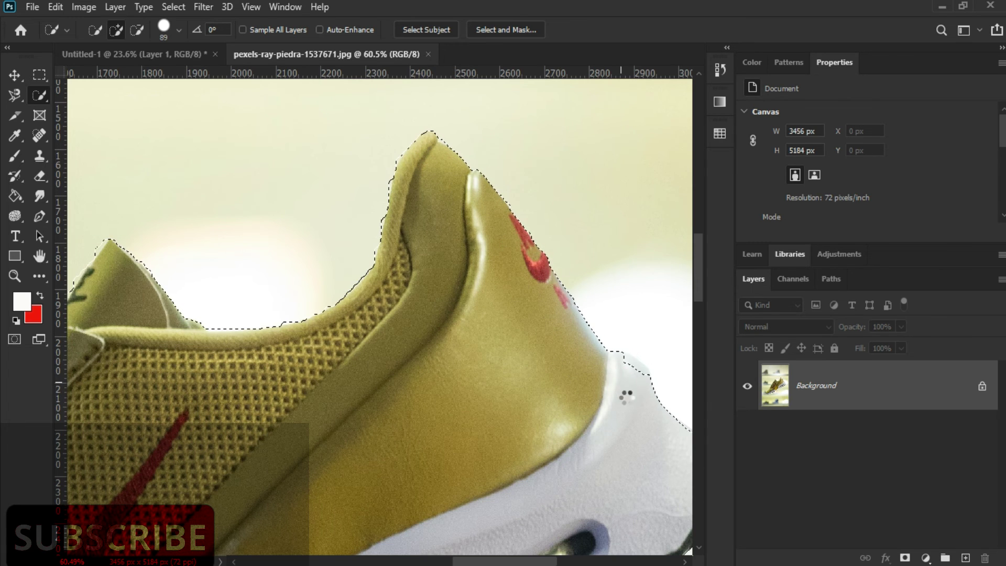
pyautogui.scroll(-3, 551, 365)
pyautogui.scroll(-5, 551, 365)
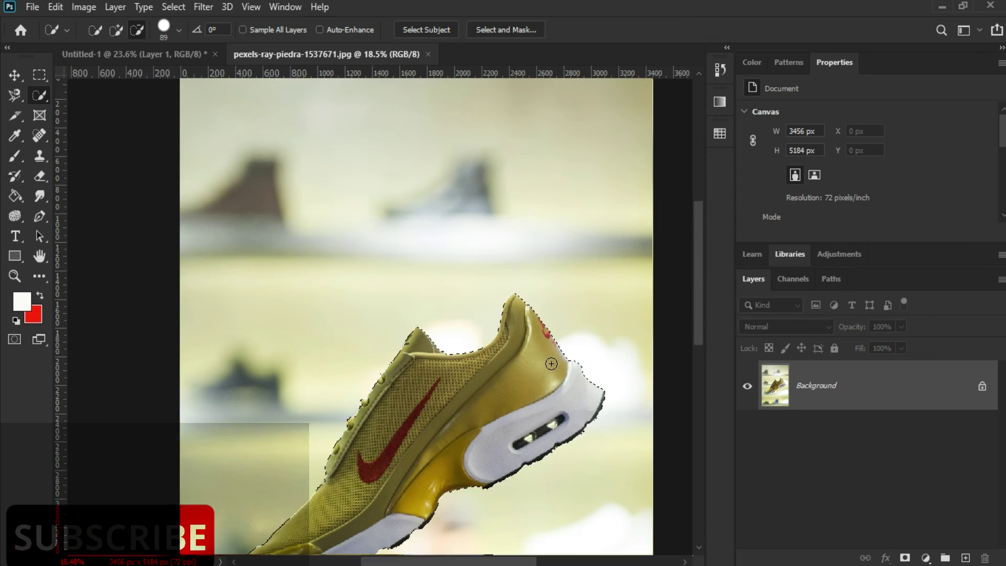
pyautogui.scroll(3, 571, 344)
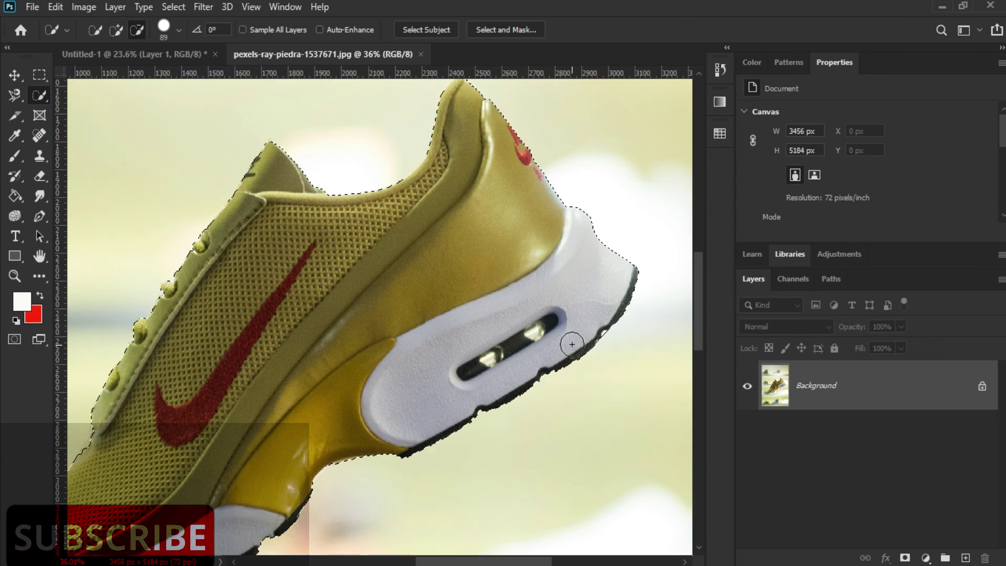
pyautogui.scroll(-5, 572, 344)
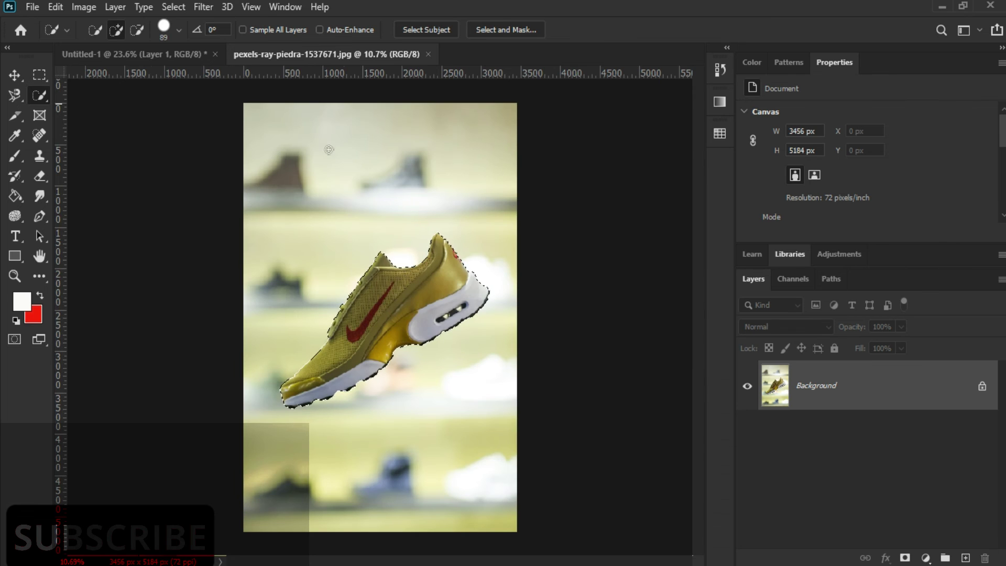
# Unlock the Background layer, then delete everything outside the shoe by inverting the selection, and deselect.
pyautogui.click(982, 386)
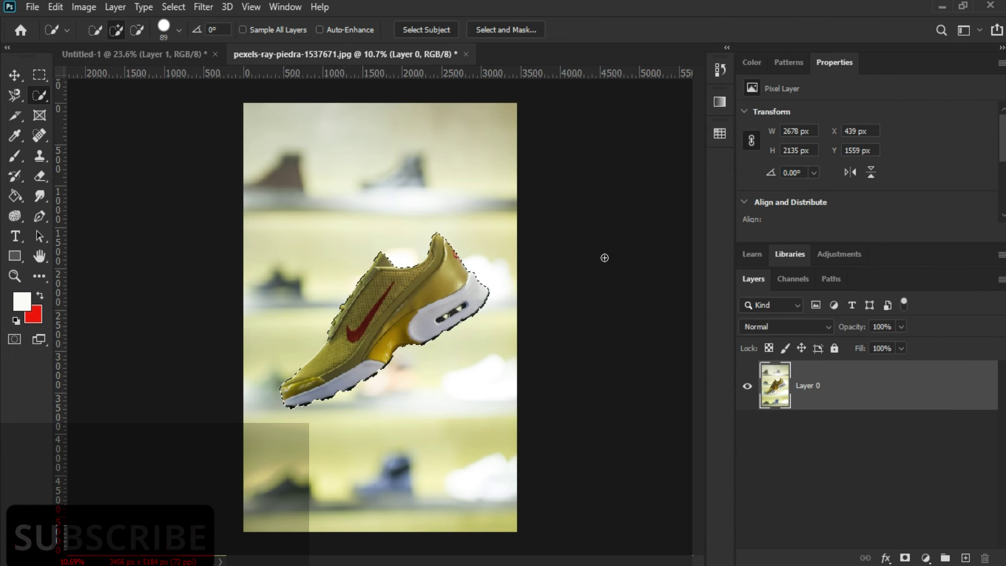
pyautogui.click(173, 7)
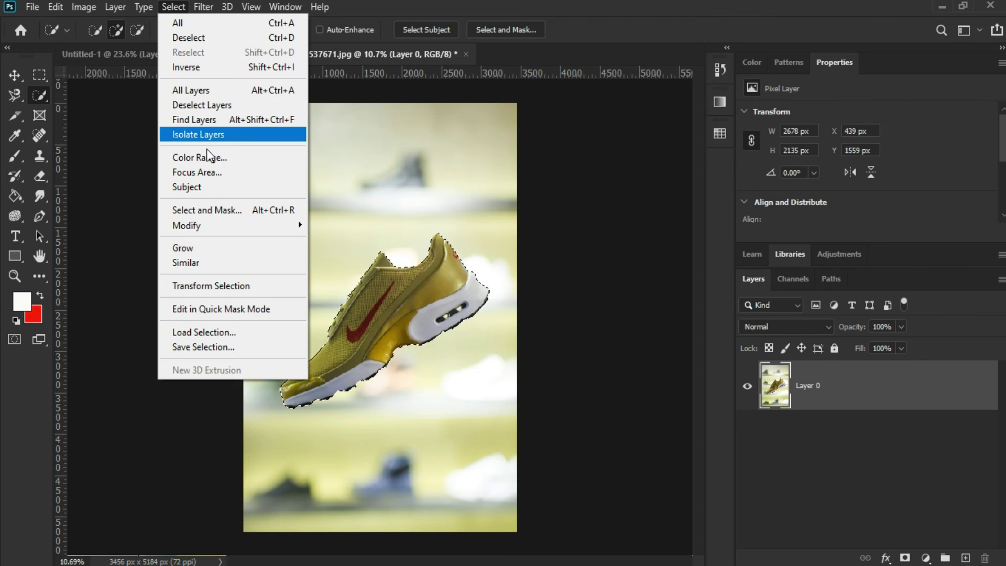
pyautogui.click(197, 63)
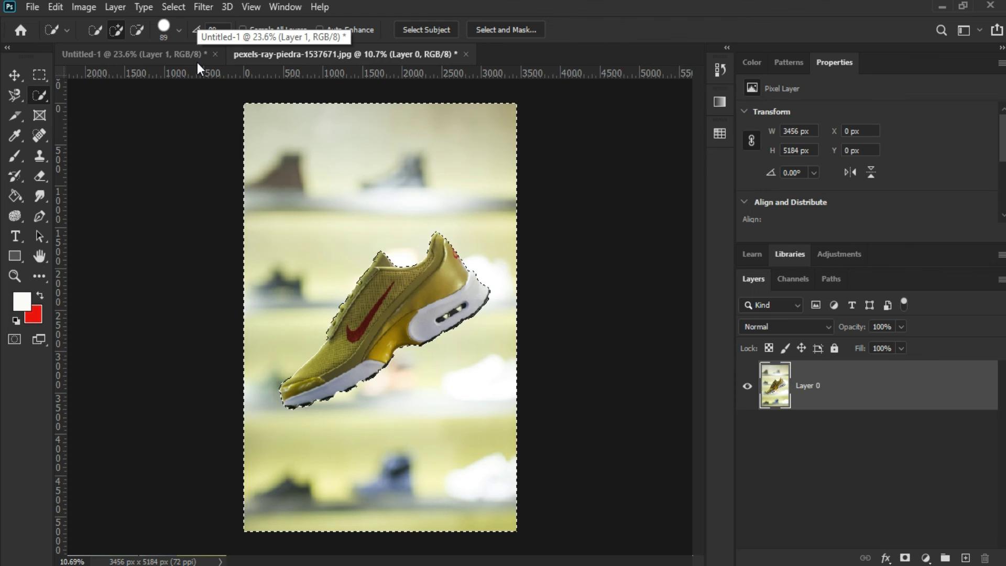
pyautogui.press('Delete')
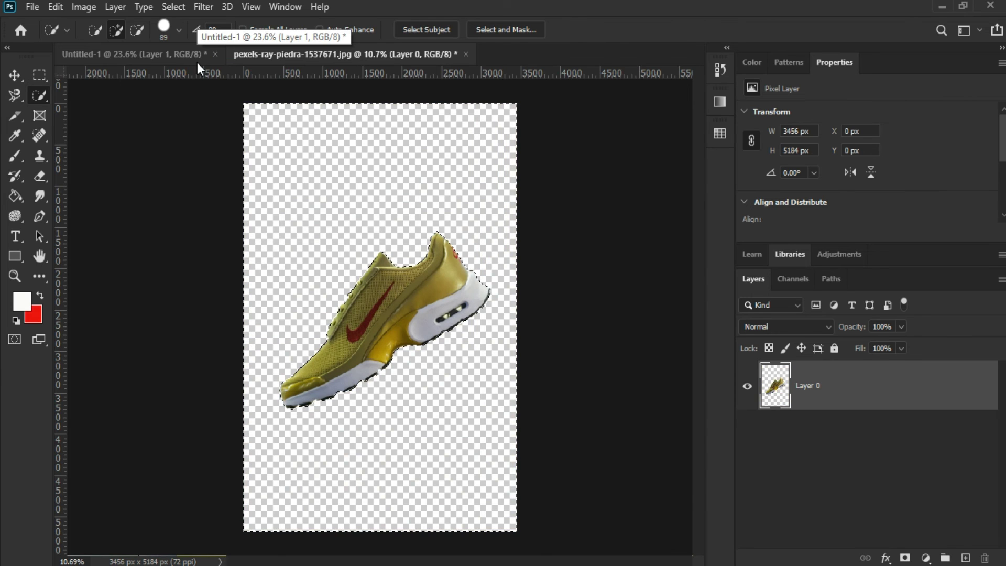
pyautogui.hotkey('ctrl', 'd')
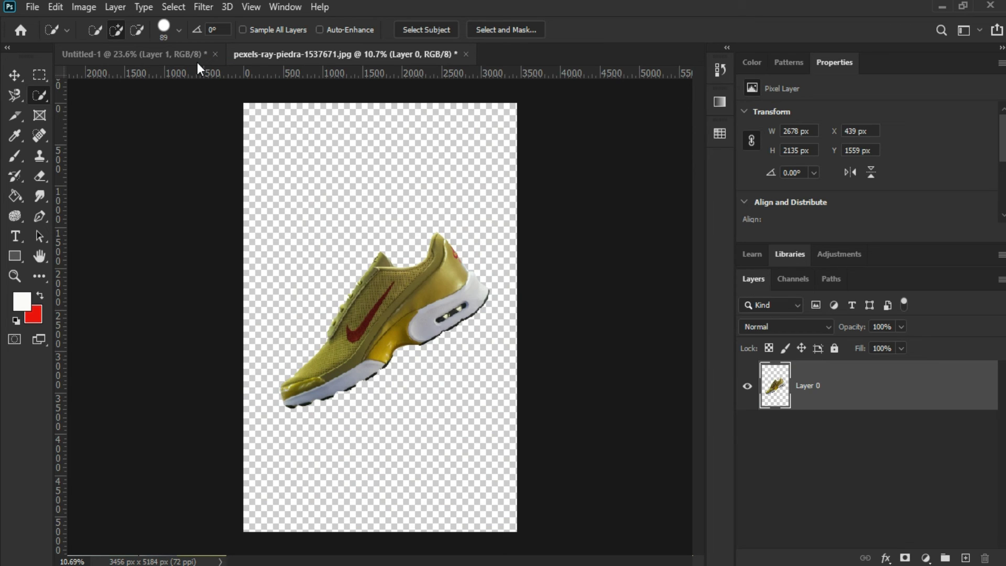
# Undo the background deletion and clear the selection.
pyautogui.hotkey('ctrl', 'z')
pyautogui.hotkey('ctrl', 'd')
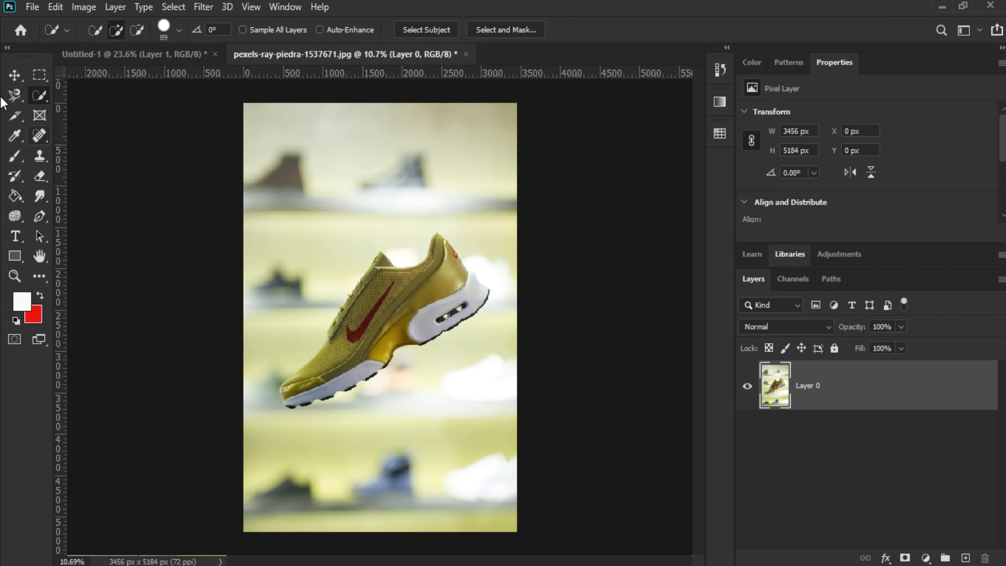
# Select the shoe automatically with the Select Subject command and check the selection outline around the heel.
pyautogui.click(15, 75)
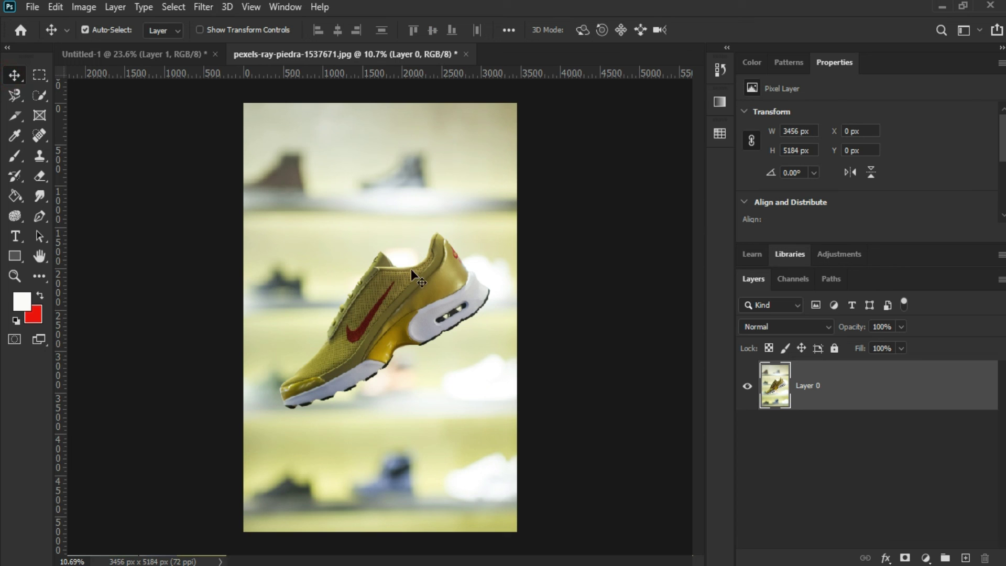
pyautogui.click(178, 7)
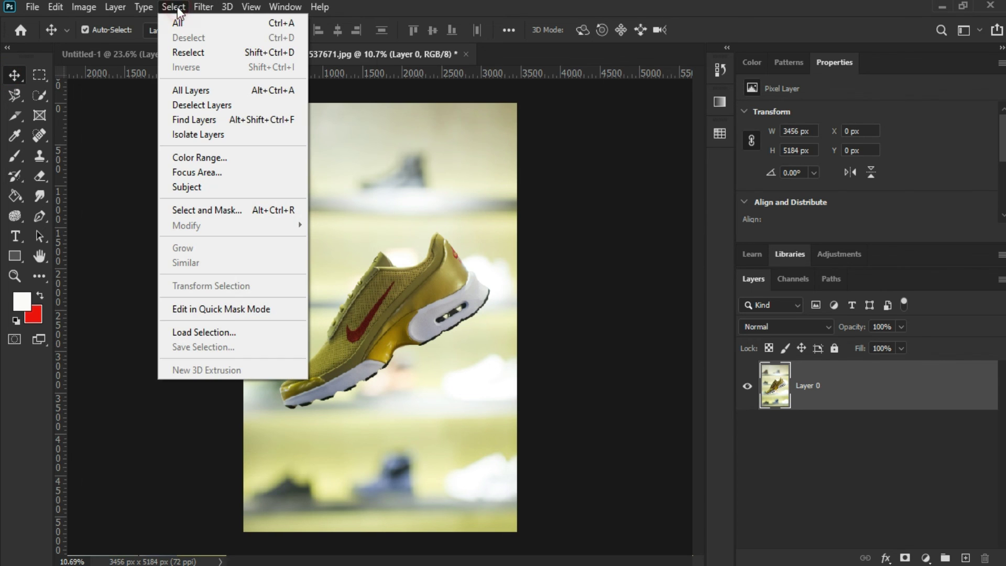
pyautogui.click(189, 188)
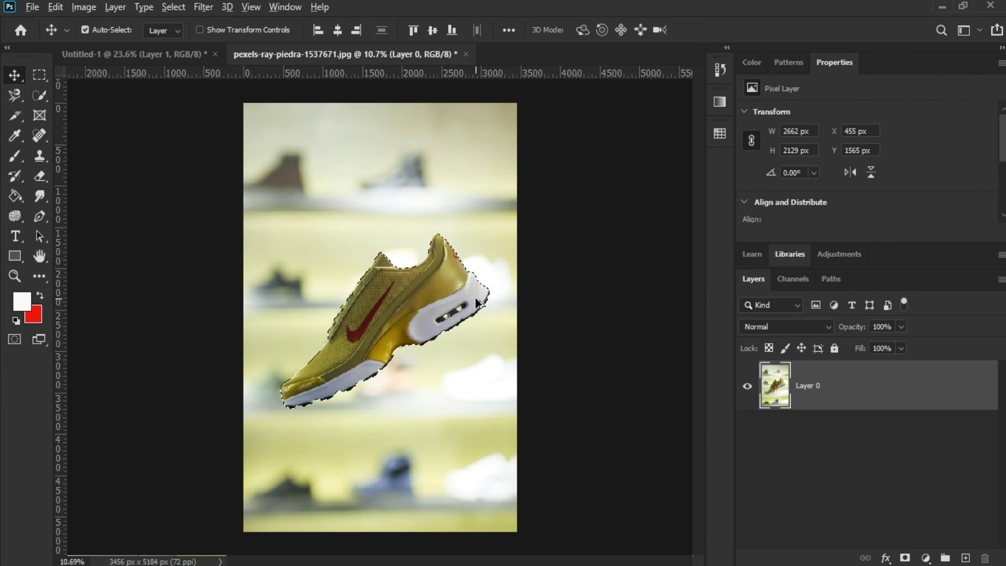
pyautogui.scroll(3, 478, 303)
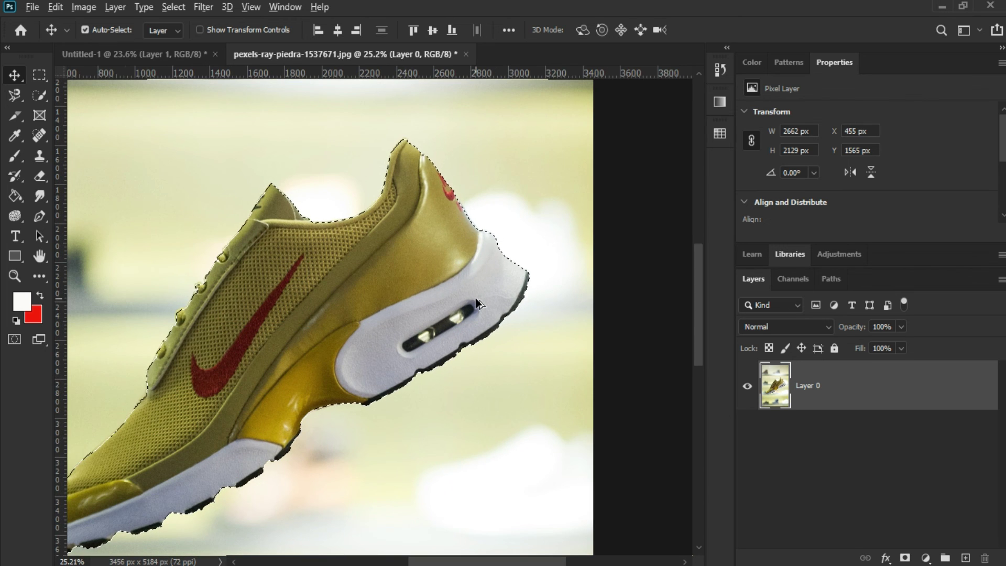
pyautogui.scroll(-2, 478, 304)
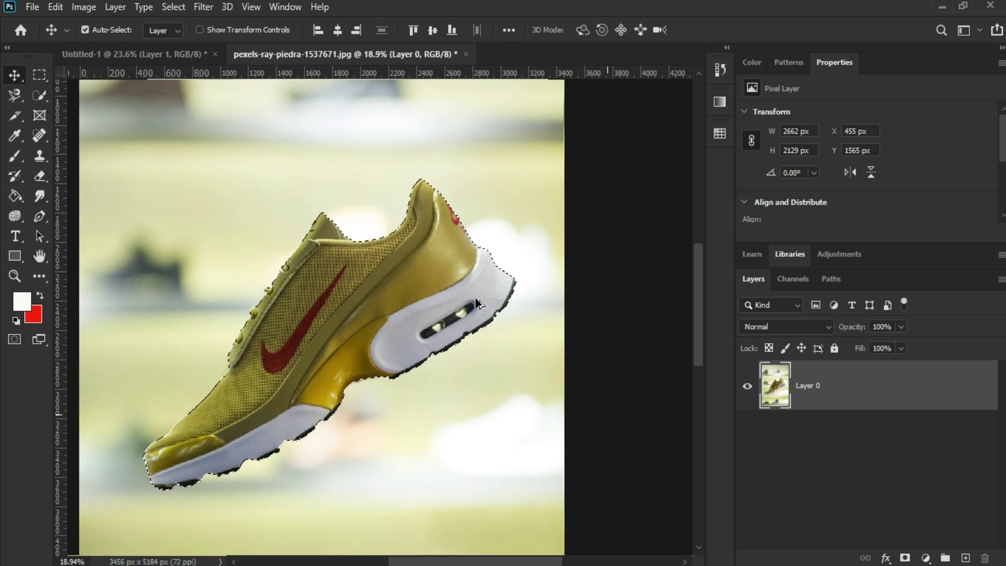
# Invert the shoe selection, delete the background from Layer 0, and deselect.
pyautogui.click(172, 6)
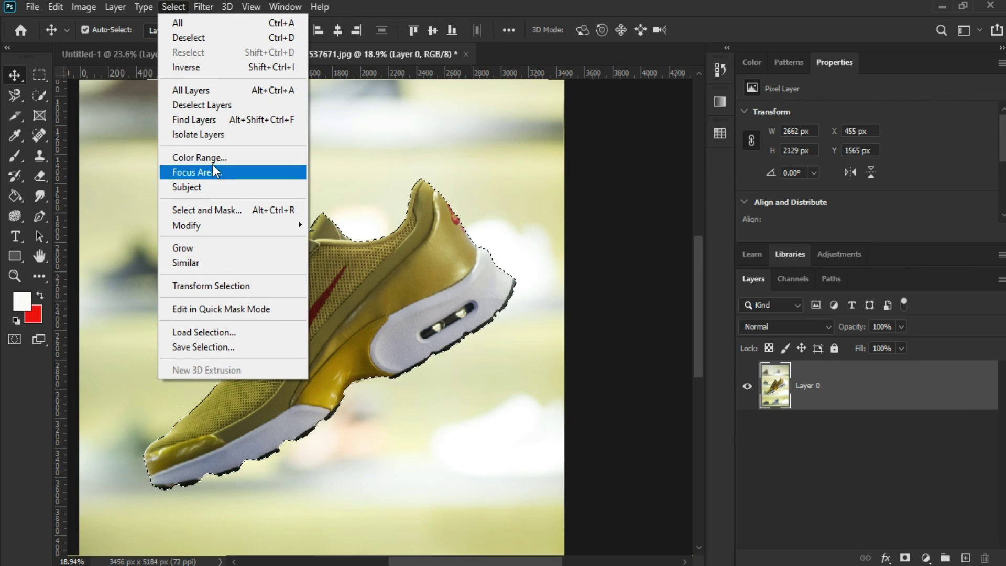
pyautogui.click(197, 67)
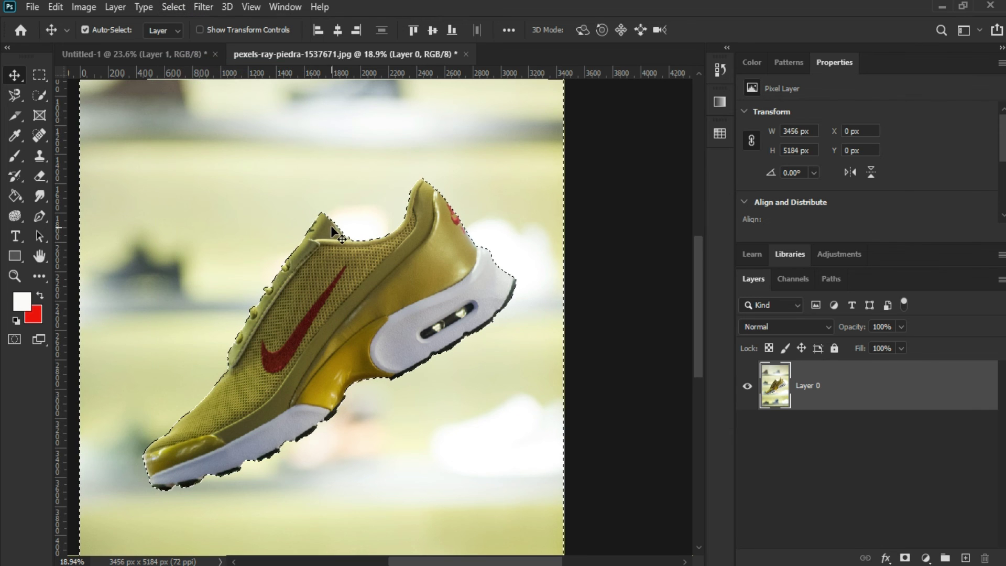
pyautogui.press('Delete')
pyautogui.hotkey('ctrl', 'd')
pyautogui.scroll(-3, 363, 360)
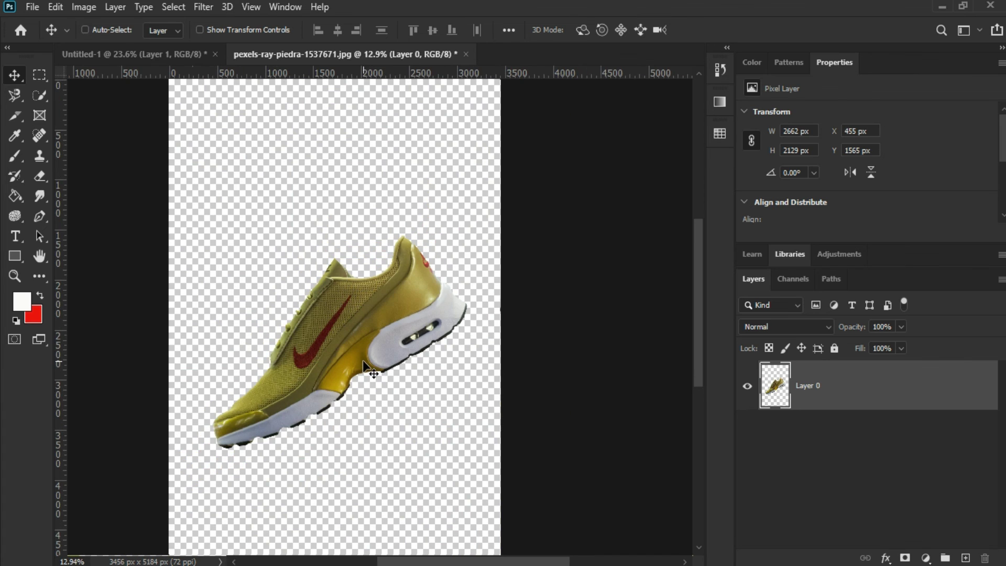
pyautogui.scroll(-1, 363, 360)
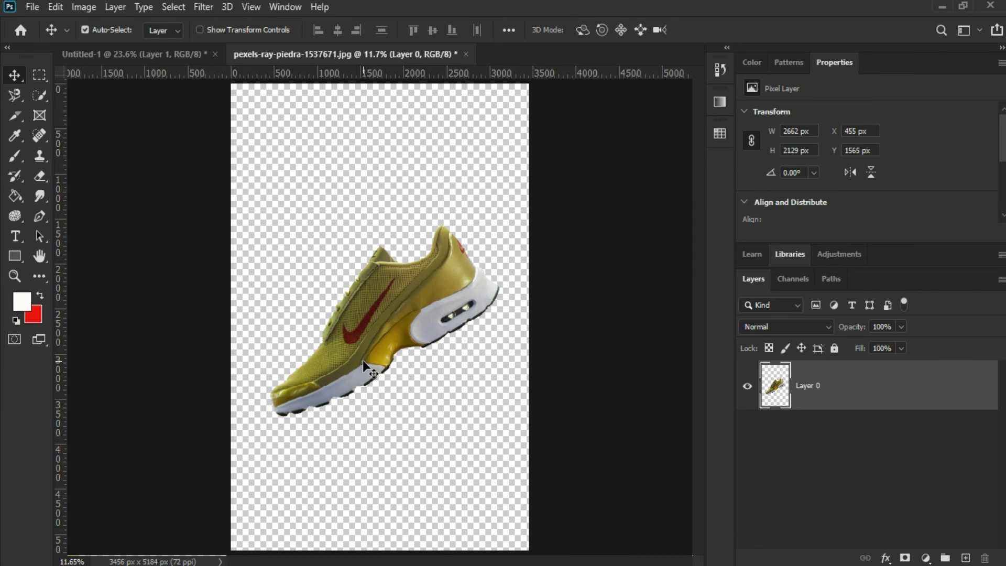